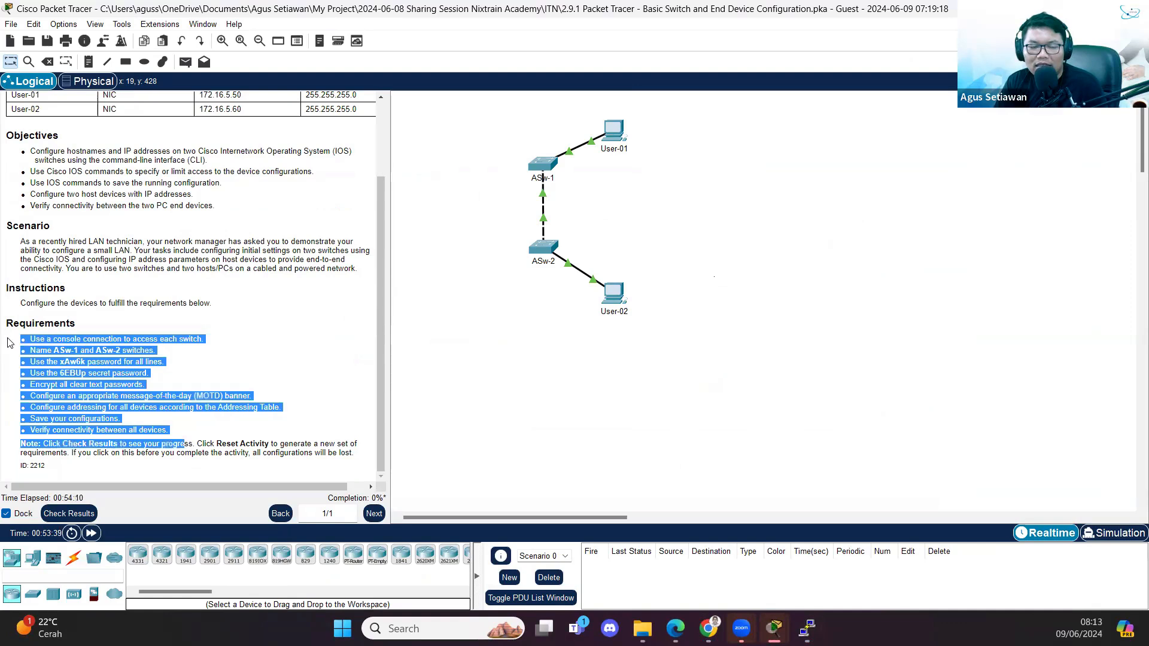
- Clear the text selection and switch to the 2.9.2 Physical Mode activity window
click(220, 332)
scroll(218, 332, up, 3)
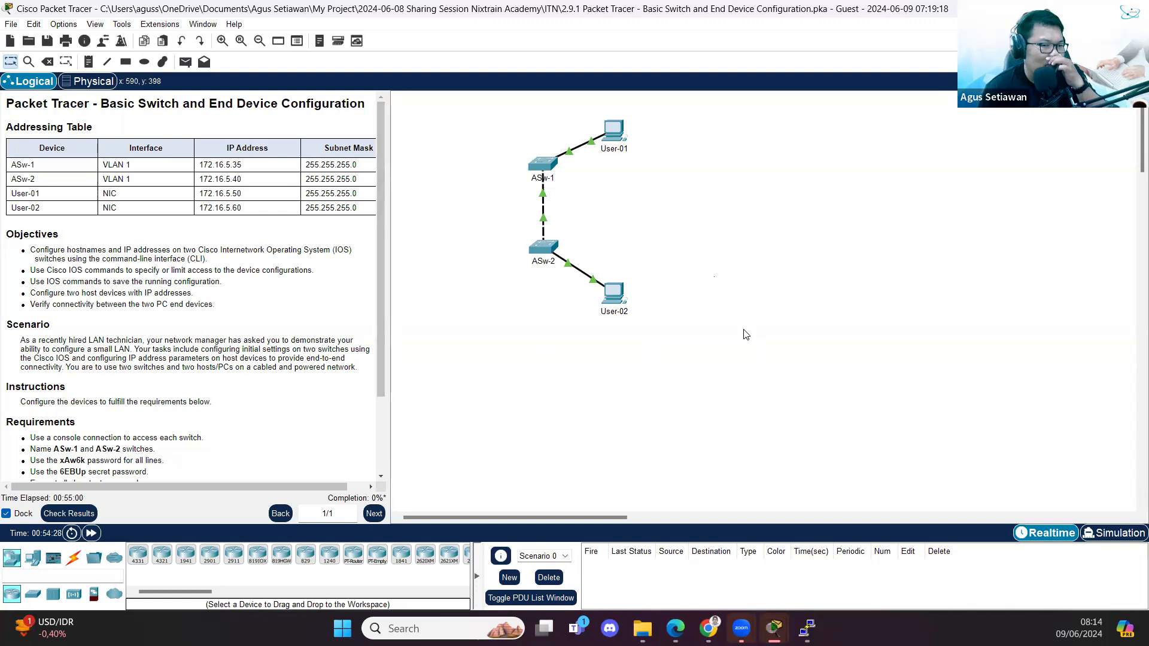
mouse_move(774, 629)
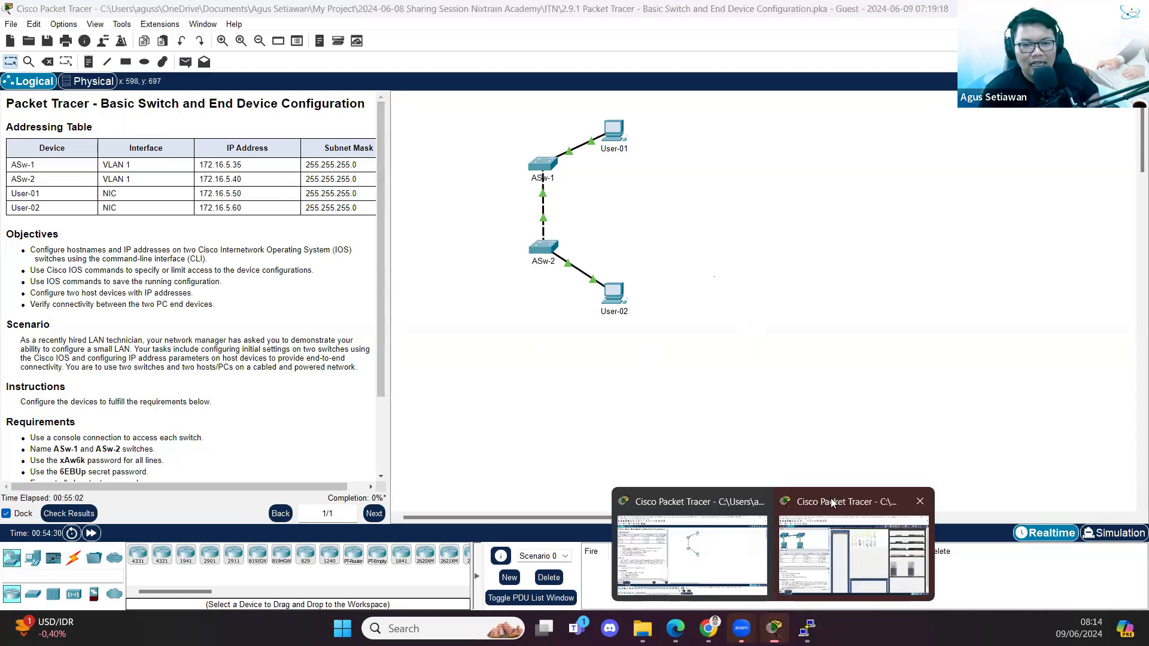
click(831, 503)
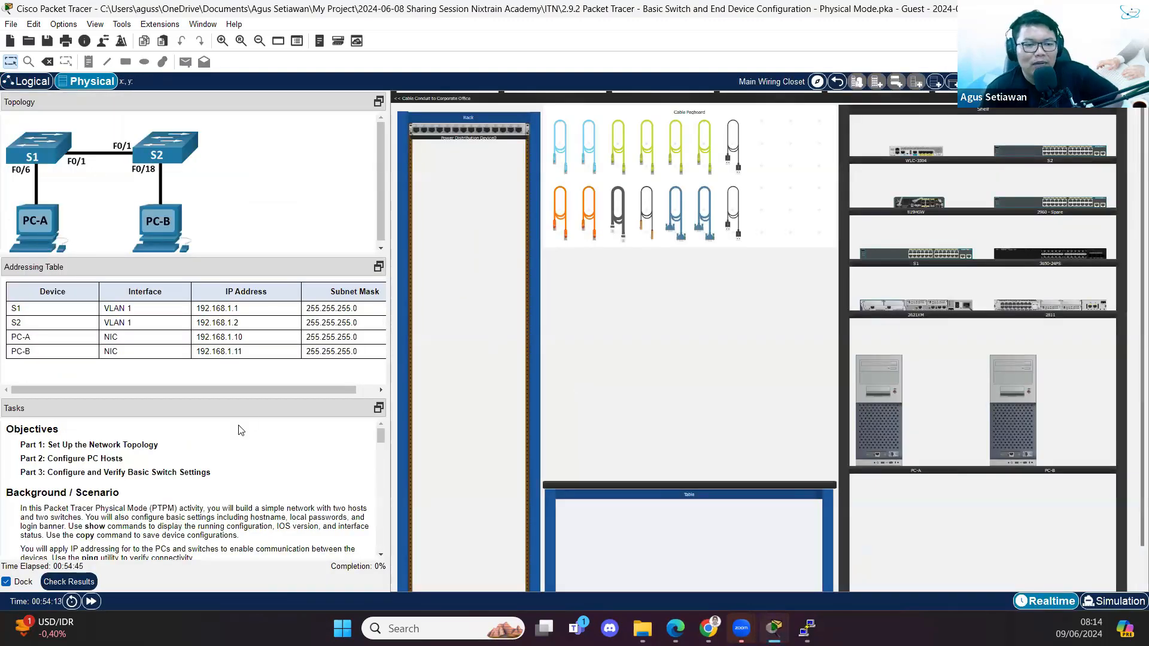
- Review the Tasks panel, highlighting the IOS version, interface status and close-window steps
scroll(239, 443, down, 5)
scroll(209, 493, down, 15)
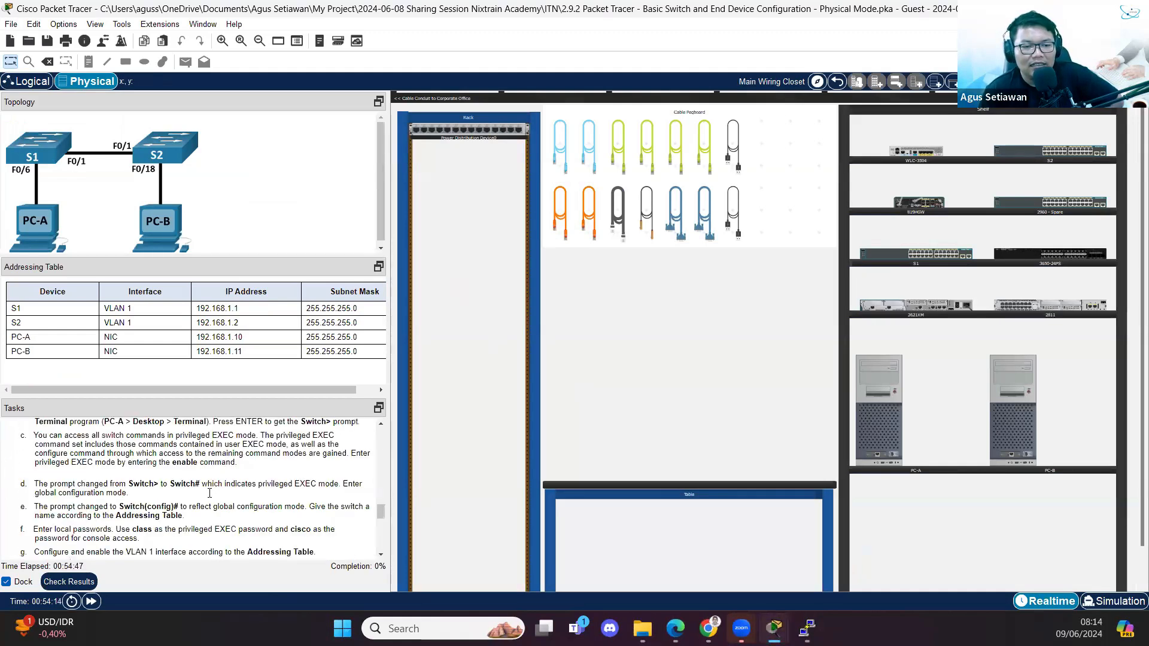
scroll(210, 493, up, 3)
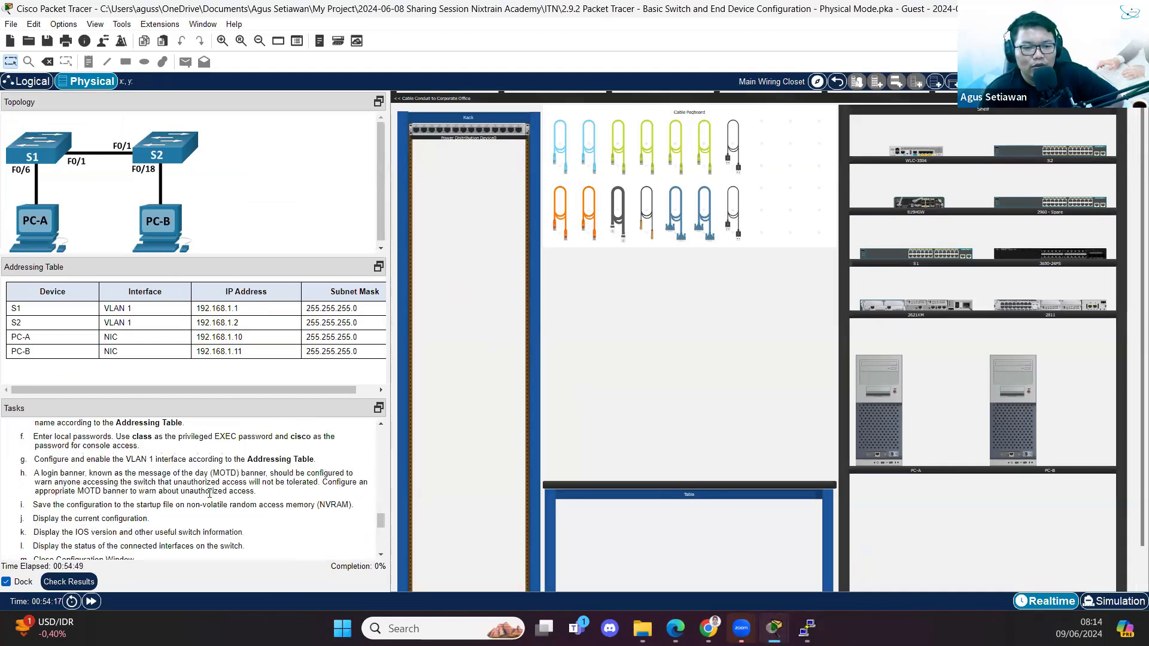
drag(91, 472, 183, 496)
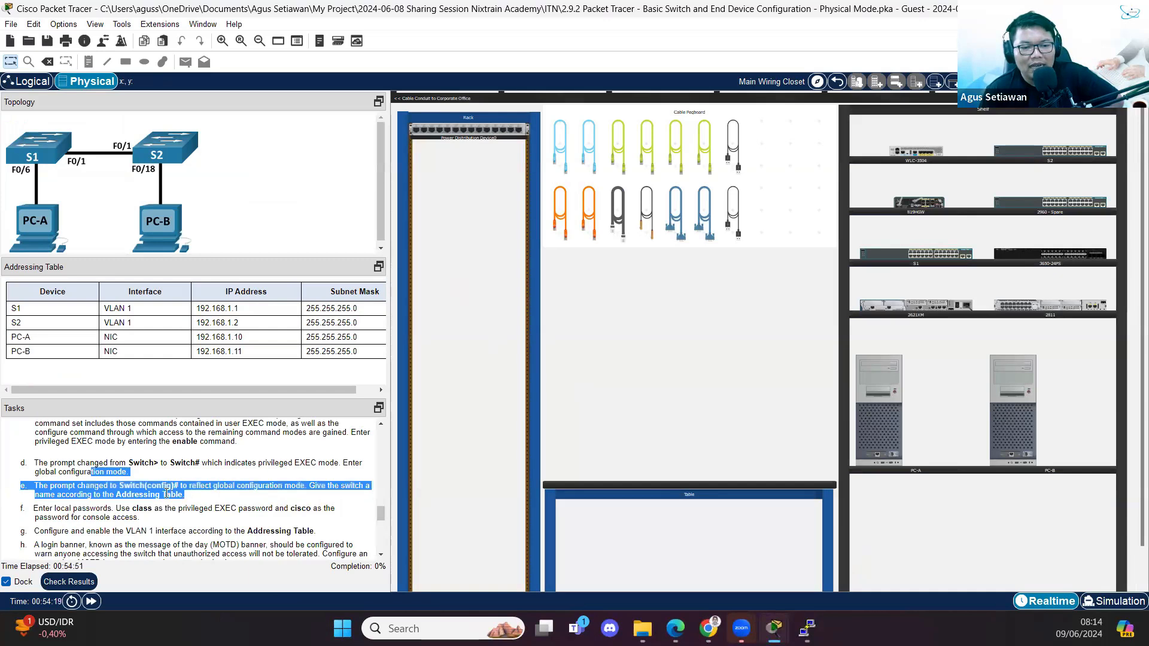
scroll(185, 495, down, 2)
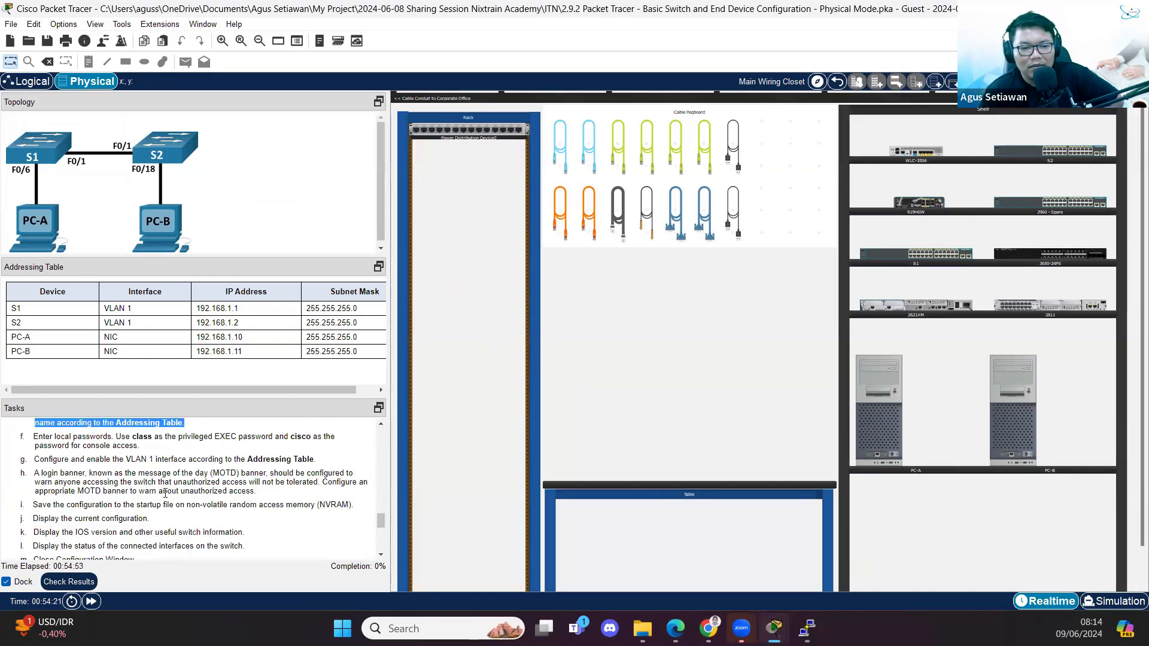
scroll(166, 493, down, 1)
scroll(138, 486, down, 1)
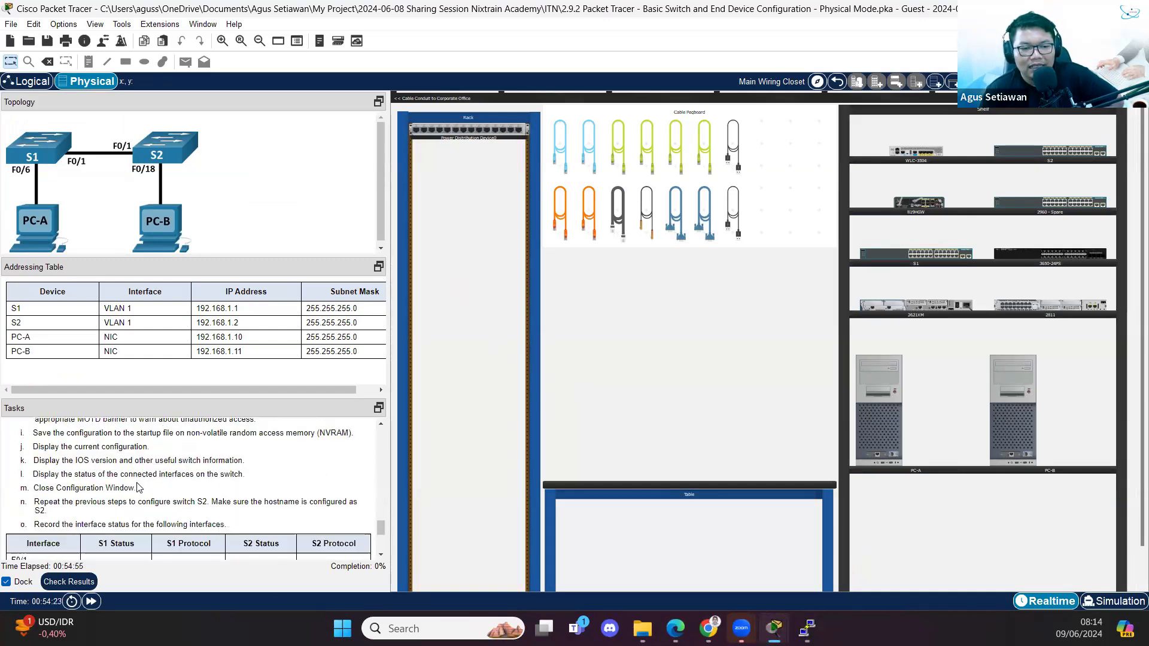
drag(61, 447, 174, 454)
drag(69, 462, 150, 450)
click(76, 453)
click(48, 475)
drag(68, 474, 268, 480)
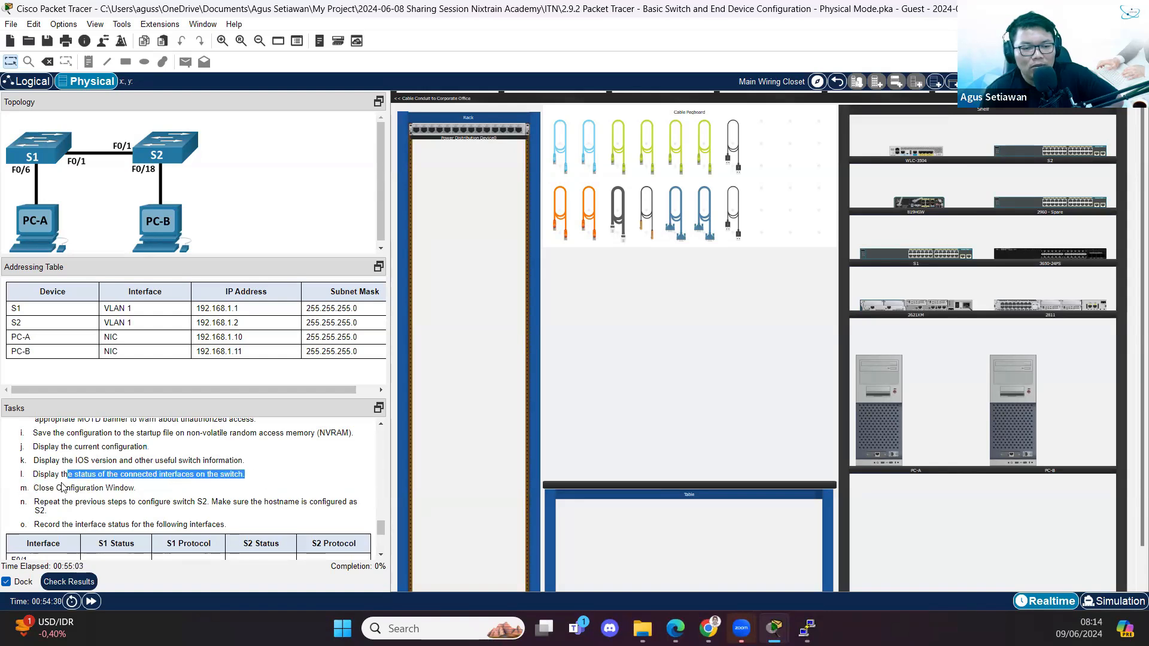
scroll(99, 476, down, 4)
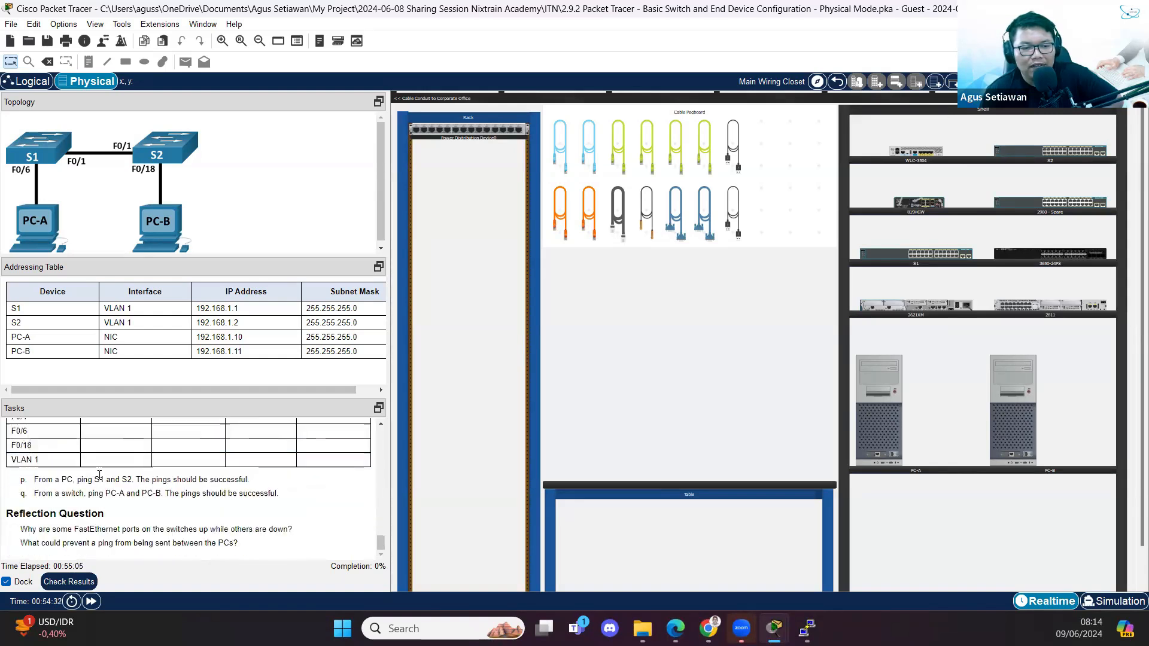
scroll(110, 476, up, 6)
scroll(110, 476, up, 10)
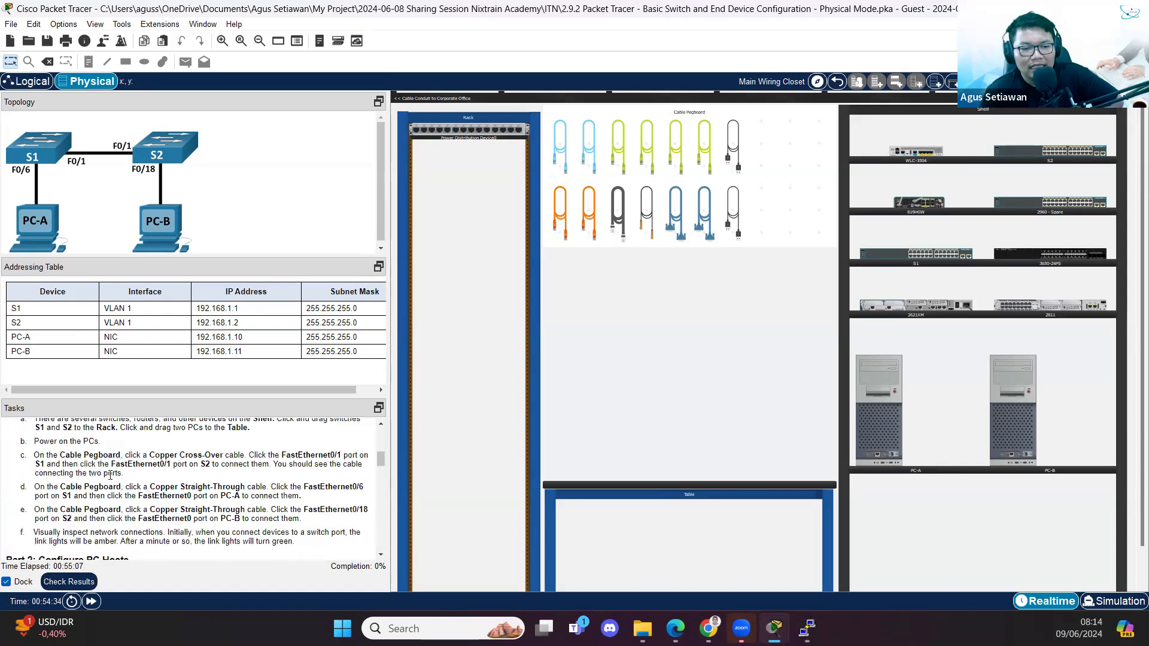
scroll(118, 485, down, 2)
scroll(118, 485, down, 4)
scroll(118, 480, up, 8)
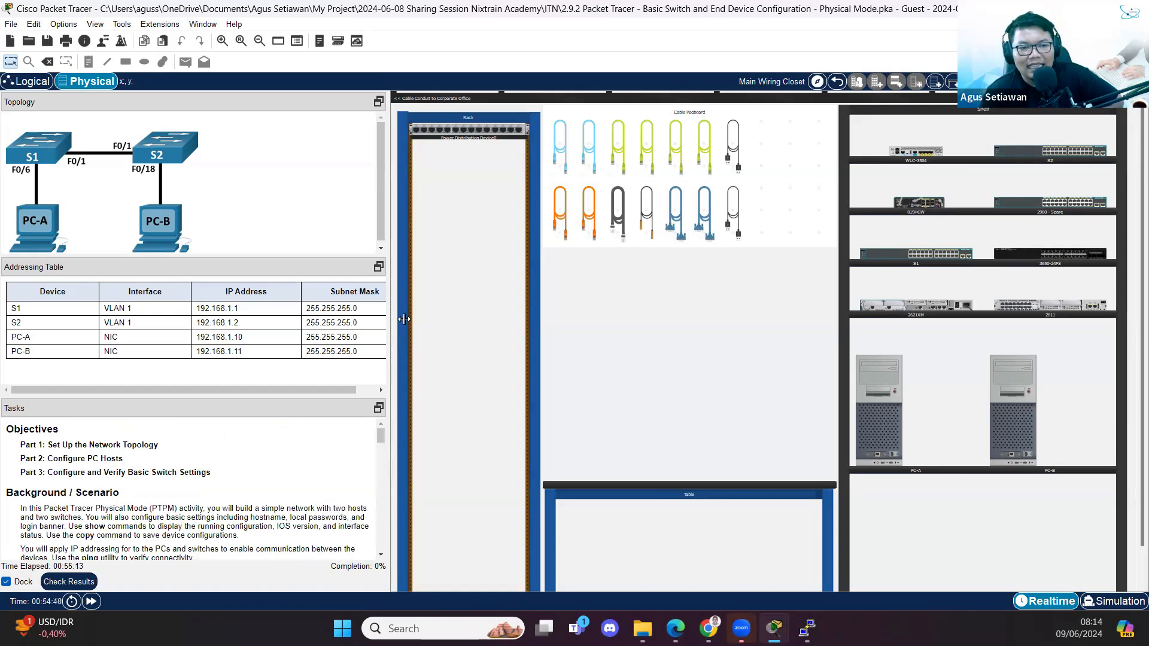
scroll(152, 480, down, 3)
scroll(153, 480, down, 2)
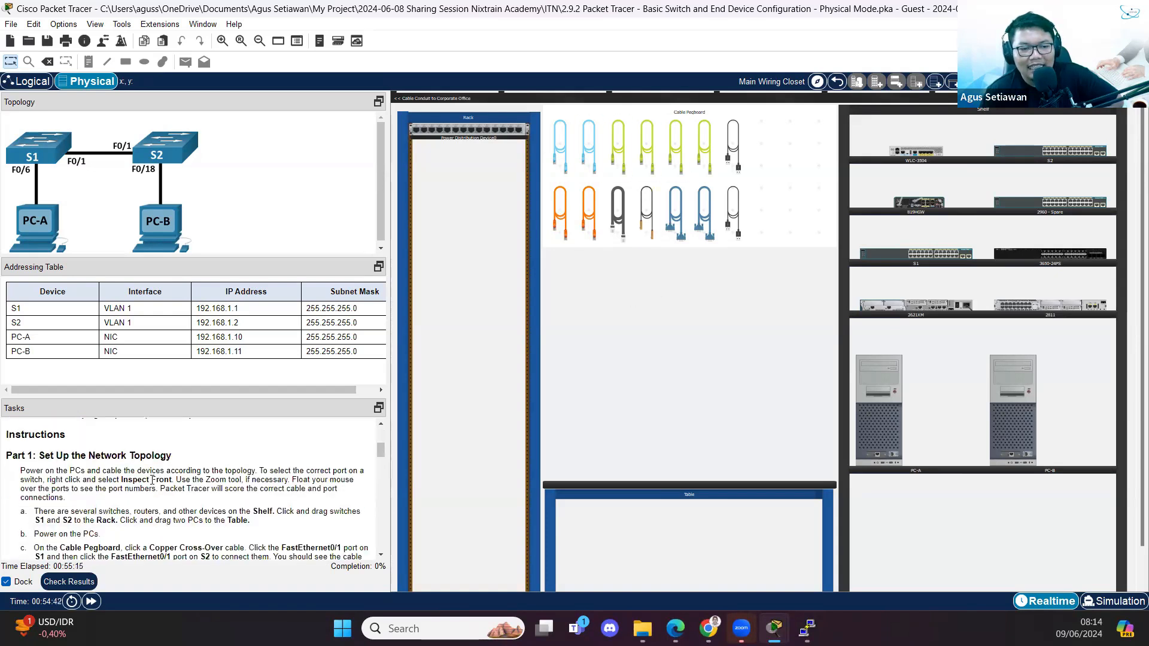
scroll(152, 480, up, 1)
- Highlight the Set Up the Network Topology heading and the Cable Pegboard mention in step c
drag(38, 456, 171, 456)
scroll(159, 474, up, 5)
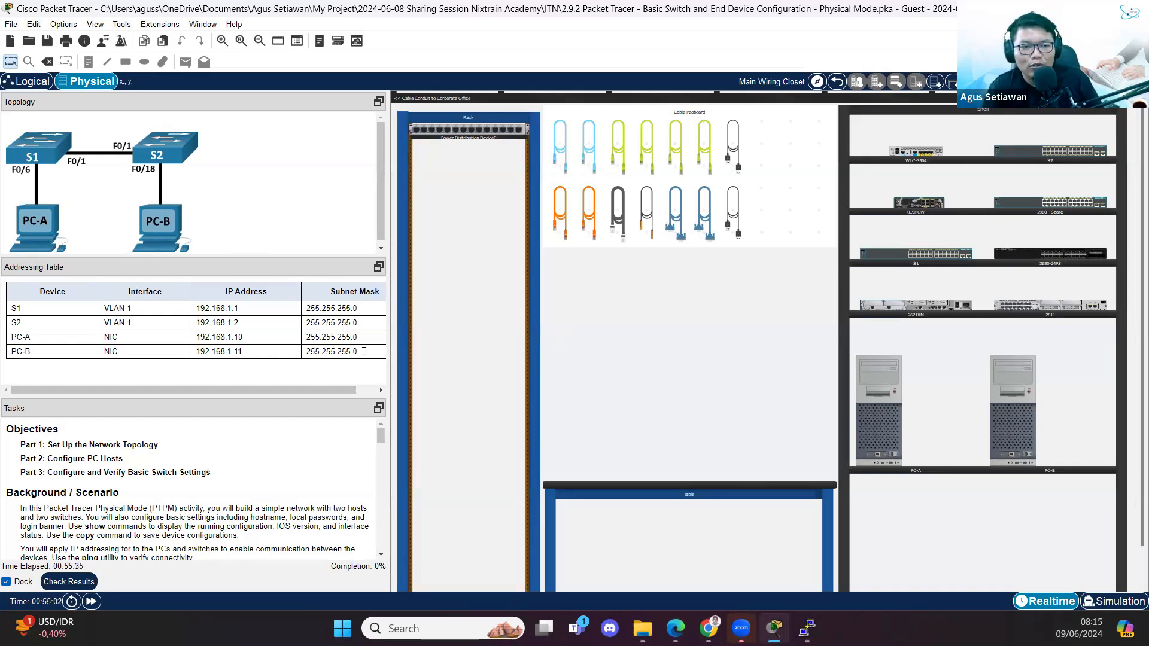
scroll(157, 479, down, 2)
scroll(157, 479, down, 8)
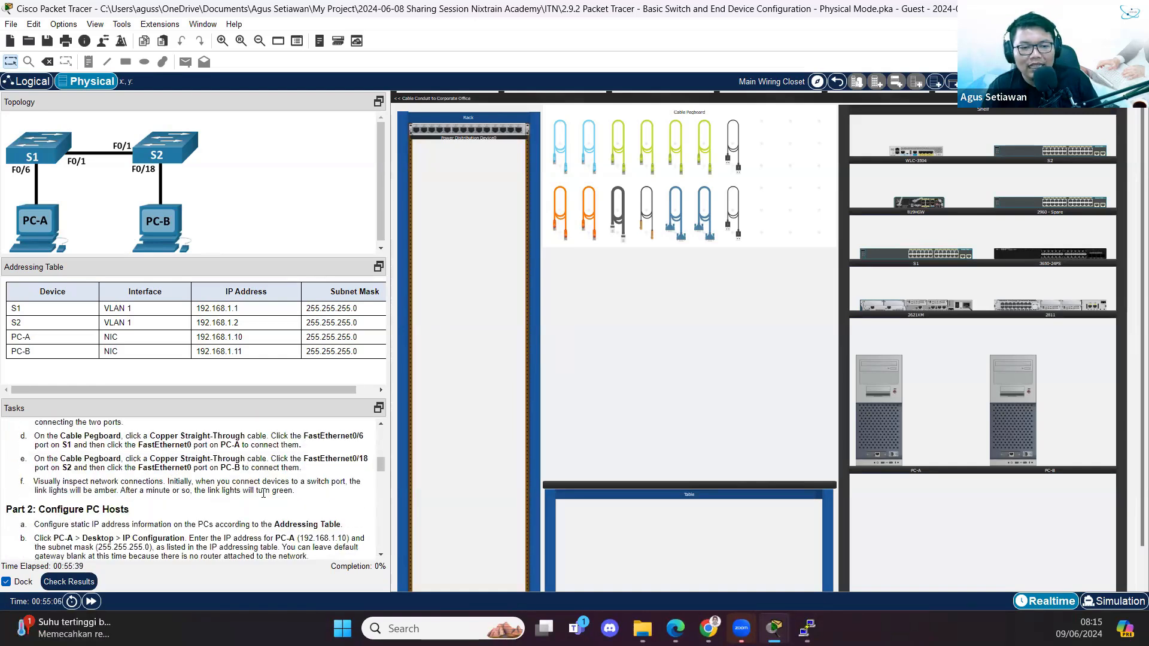
scroll(176, 473, up, 2)
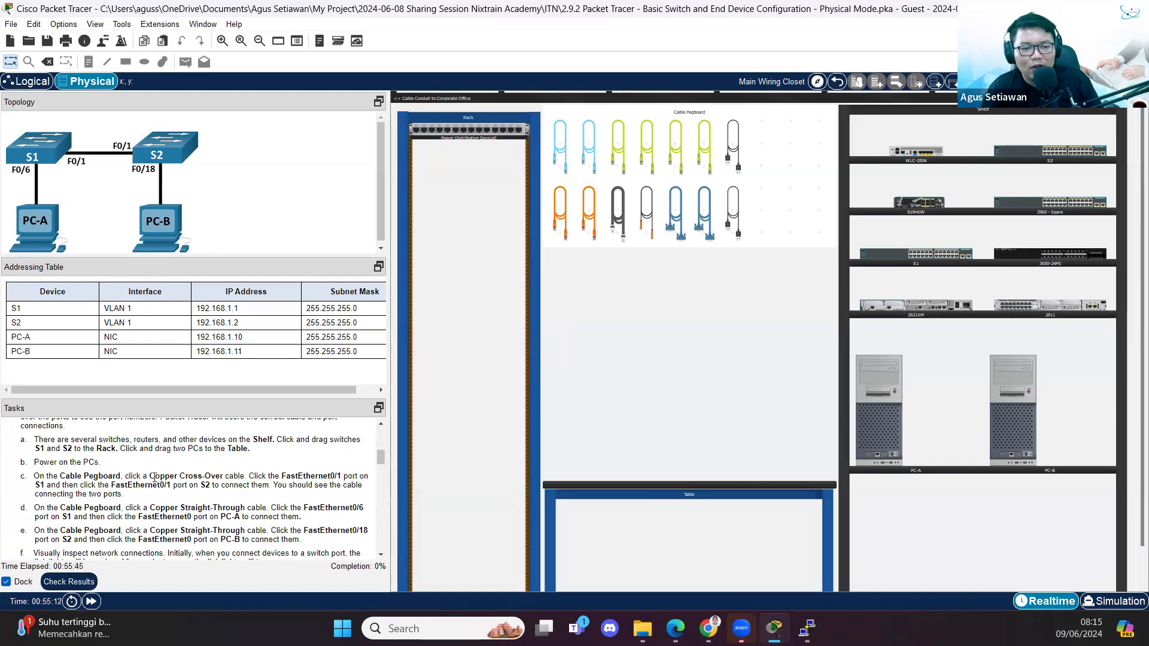
drag(60, 477, 94, 476)
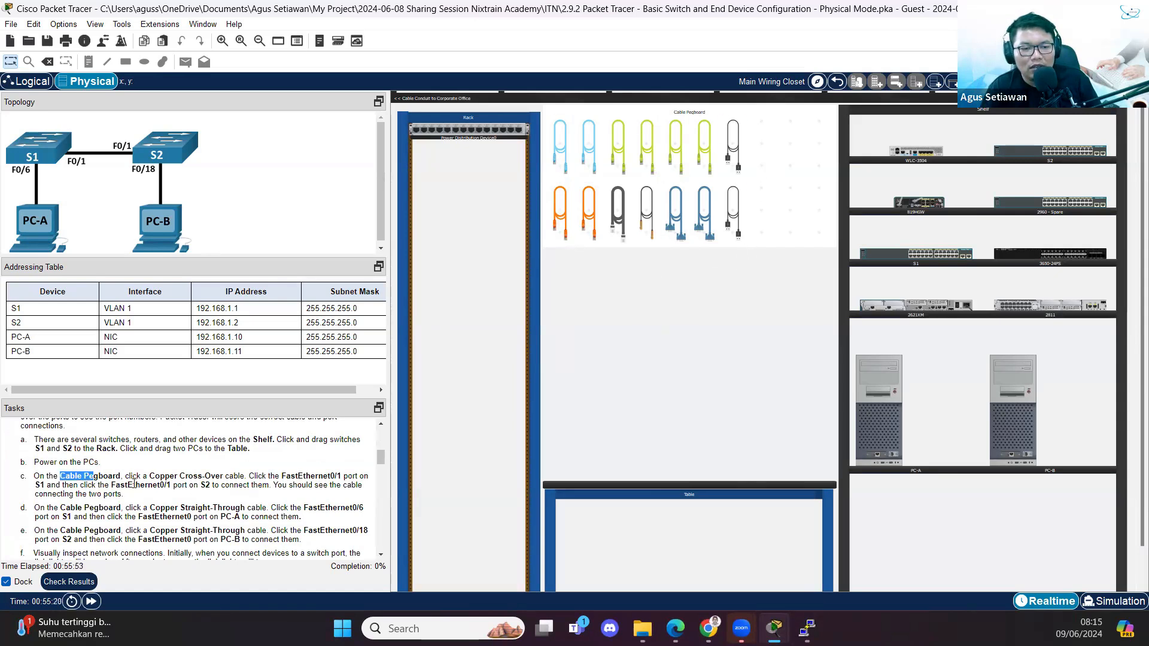
scroll(236, 479, down, 10)
scroll(236, 479, down, 6)
scroll(216, 488, up, 7)
scroll(208, 489, up, 15)
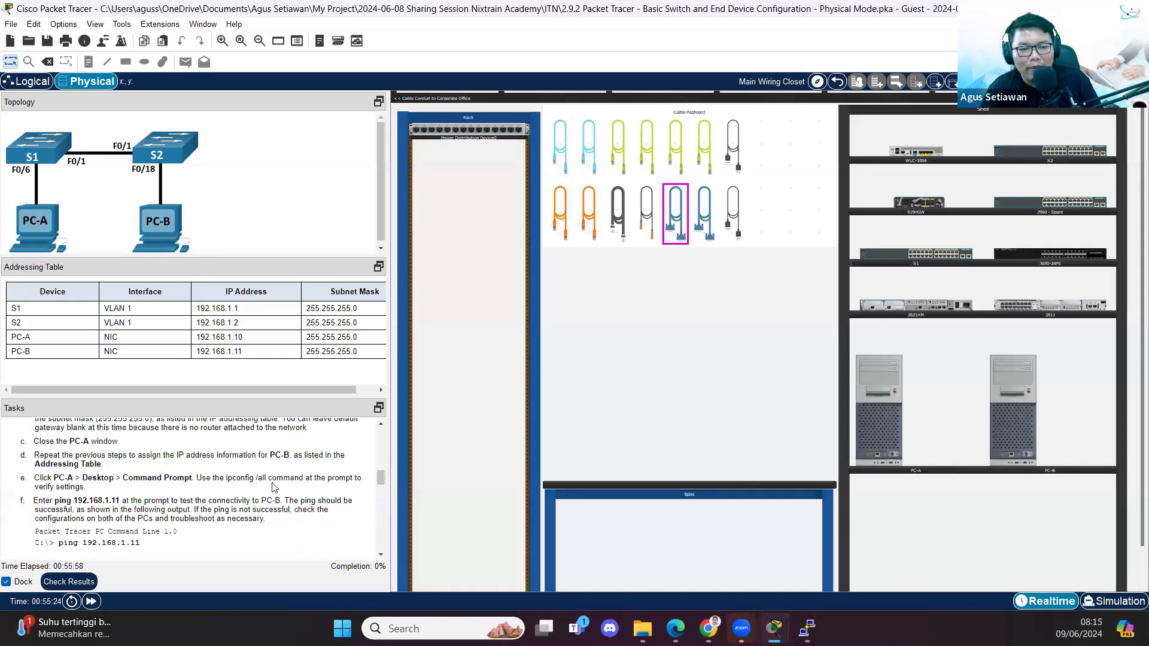
mouse_move(775, 626)
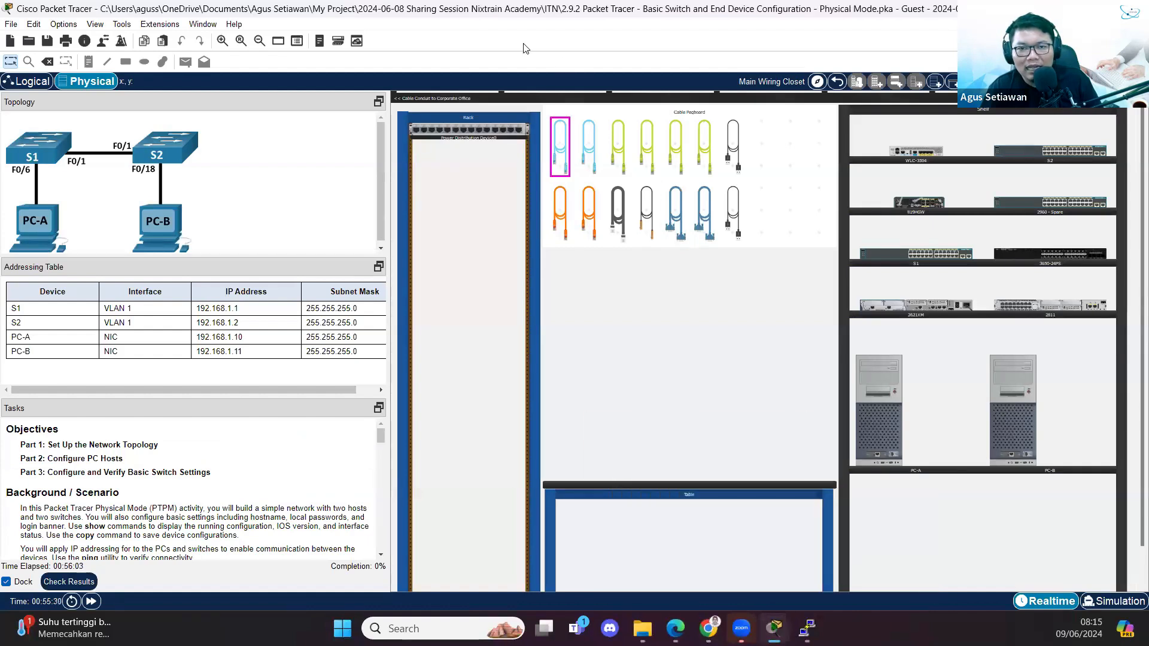
click(687, 523)
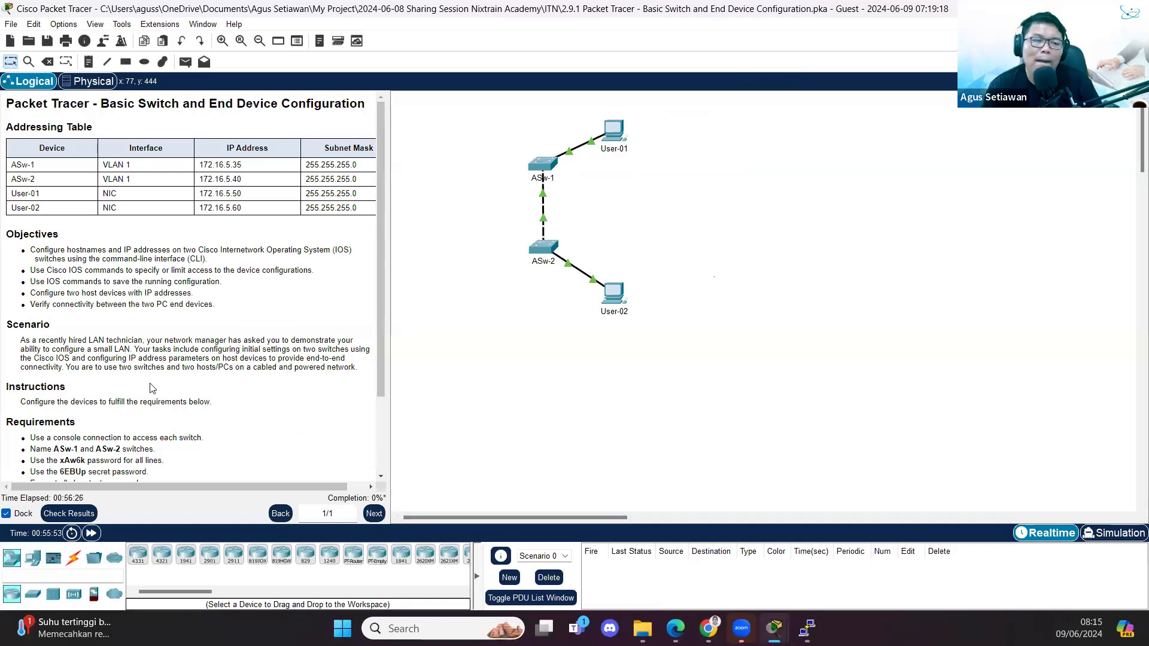
scroll(150, 387, down, 3)
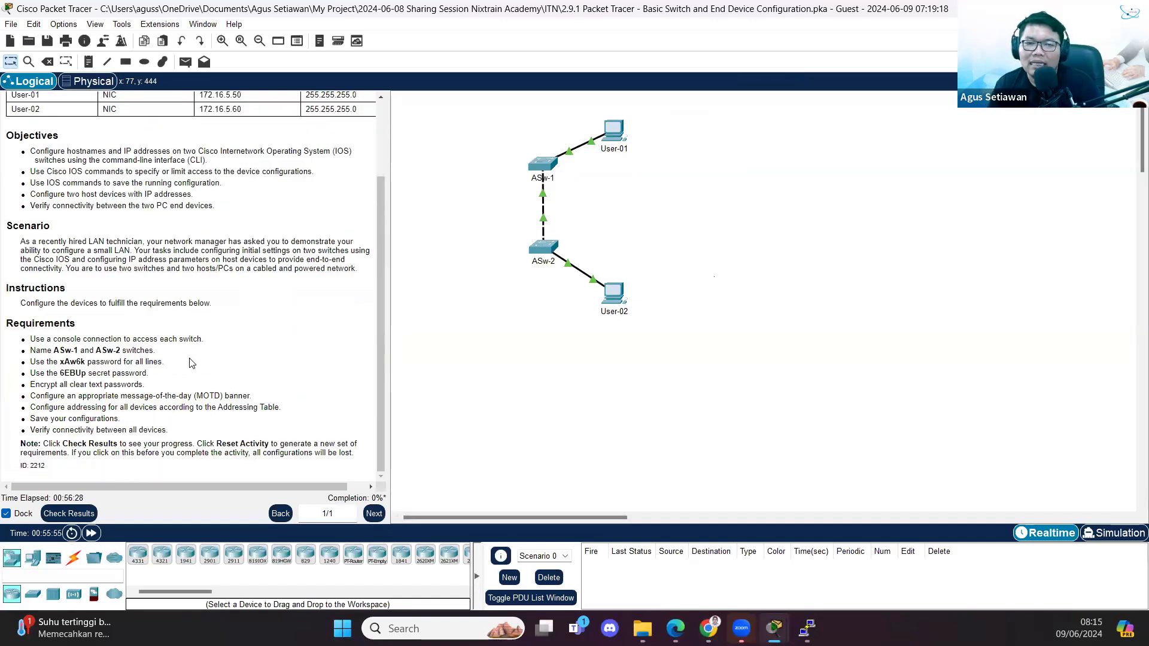
scroll(191, 364, up, 3)
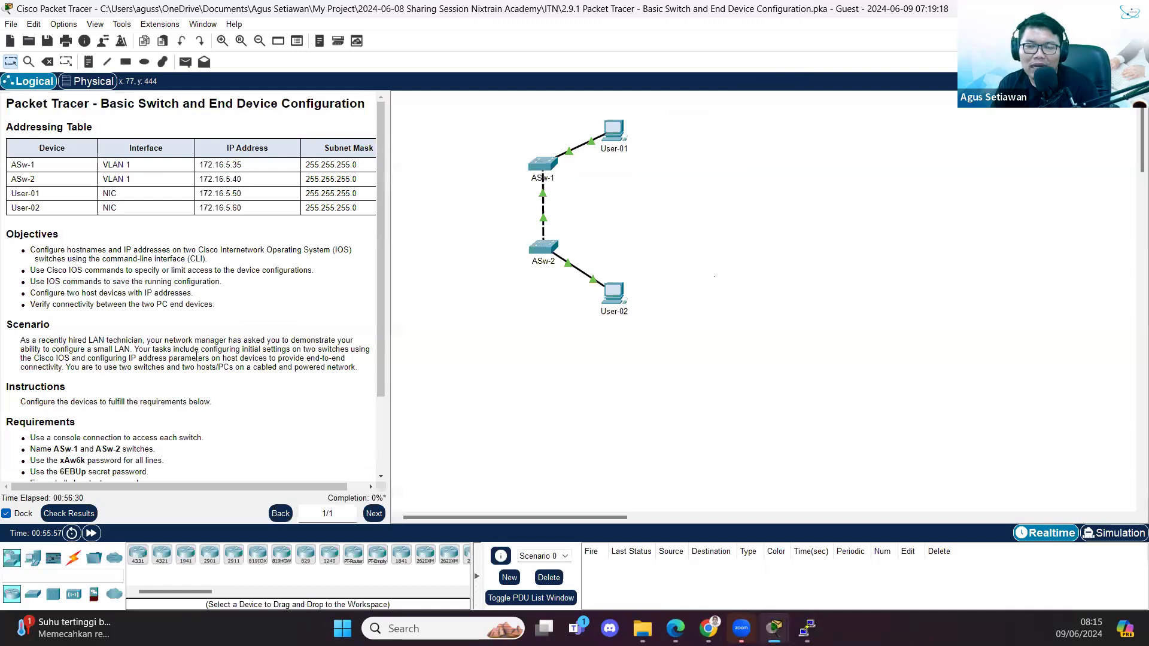
scroll(197, 357, down, 2)
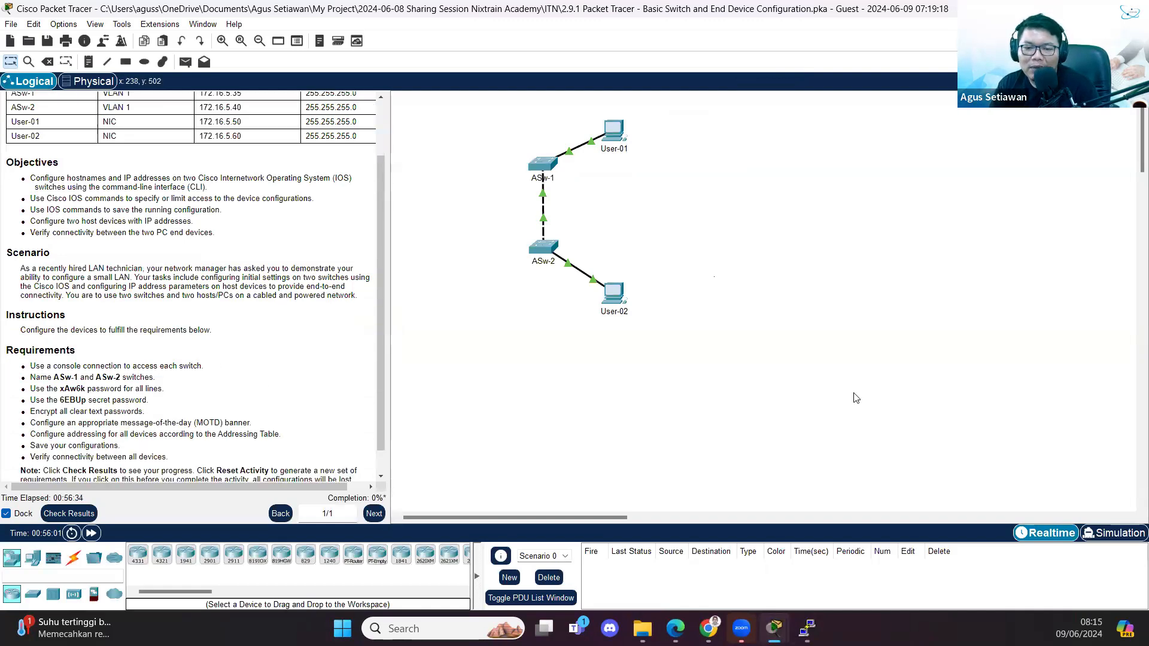
mouse_move(774, 629)
click(823, 564)
scroll(278, 510, down, 5)
scroll(277, 510, up, 5)
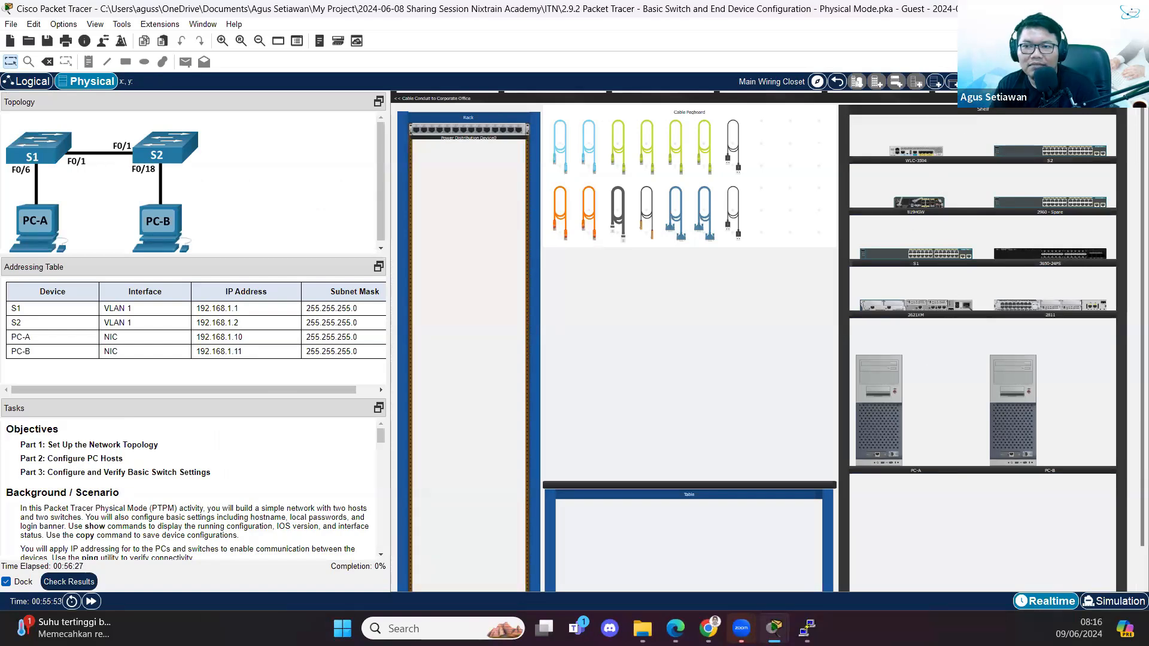
- Exit the 2.9.2 Physical Mode activity, saving it when prompted
mouse_move(774, 628)
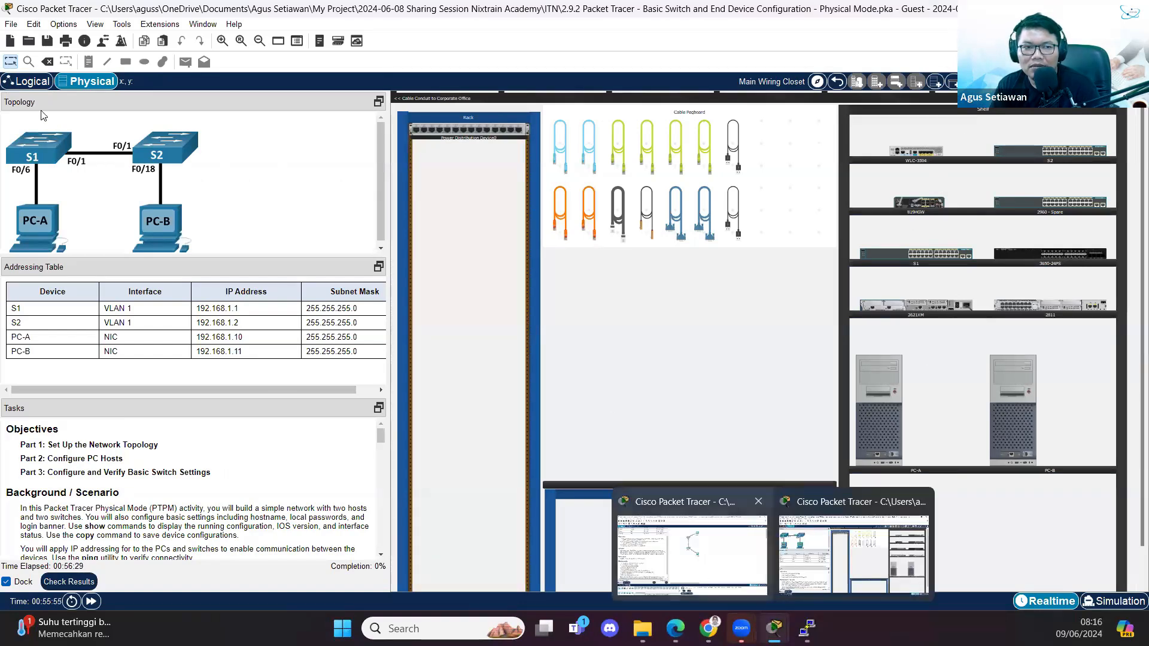
click(14, 25)
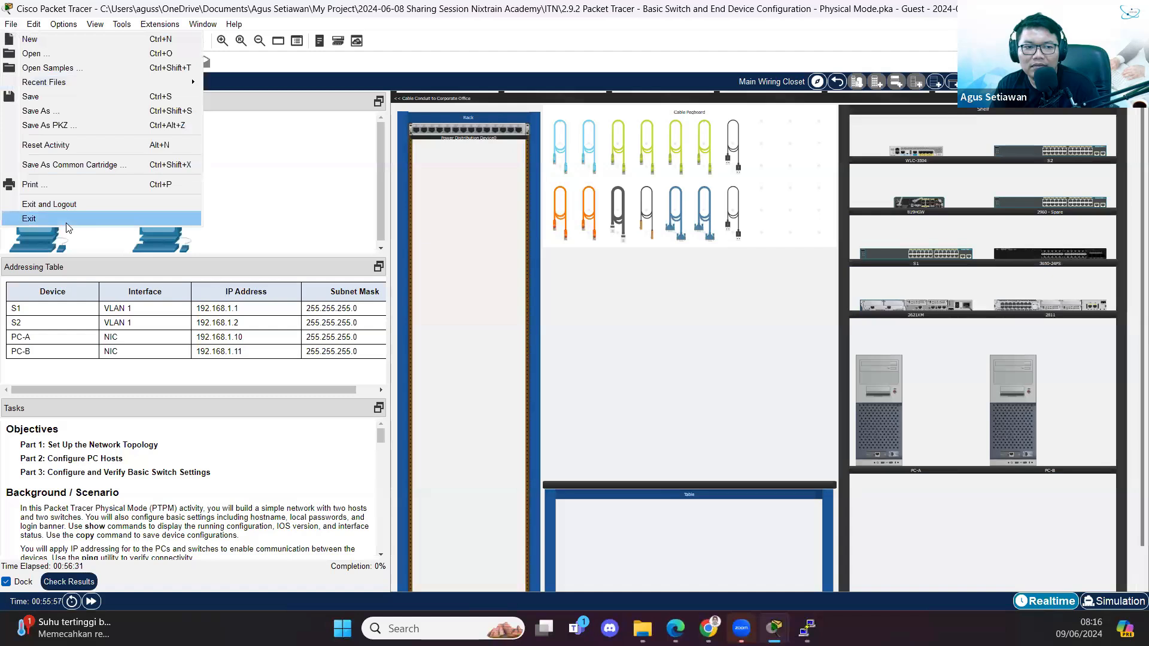
click(60, 219)
click(563, 332)
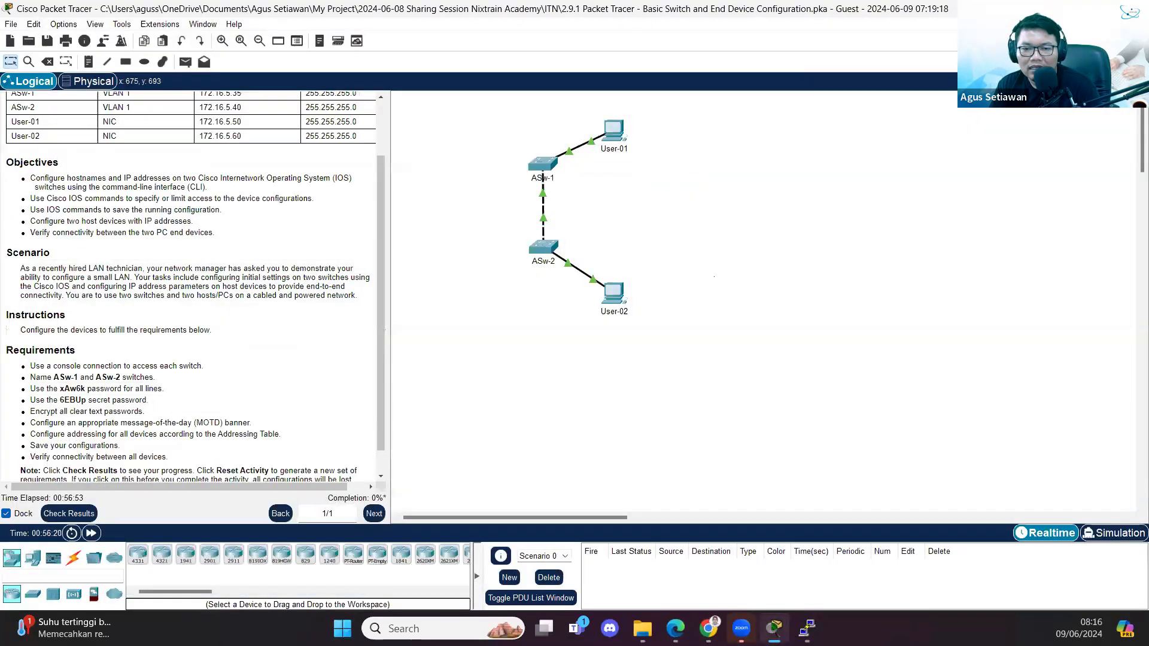
- Return to the 2.9.1 activity window and scroll its instructions to the top
click(709, 629)
key(alt+Tab)
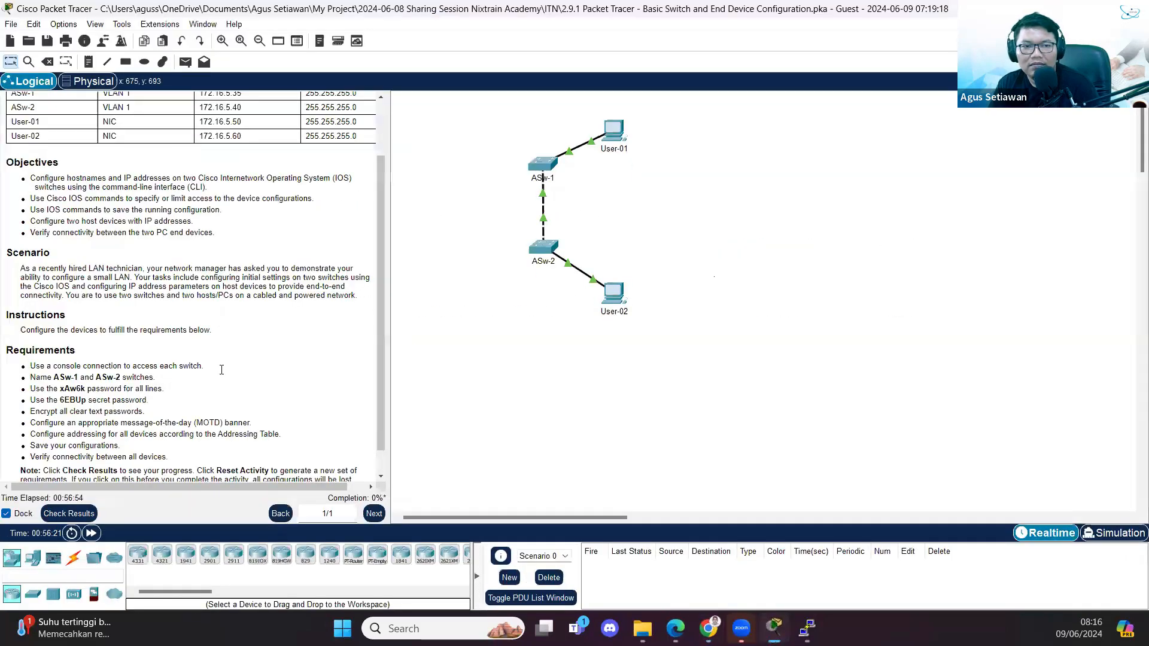
scroll(222, 370, up, 2)
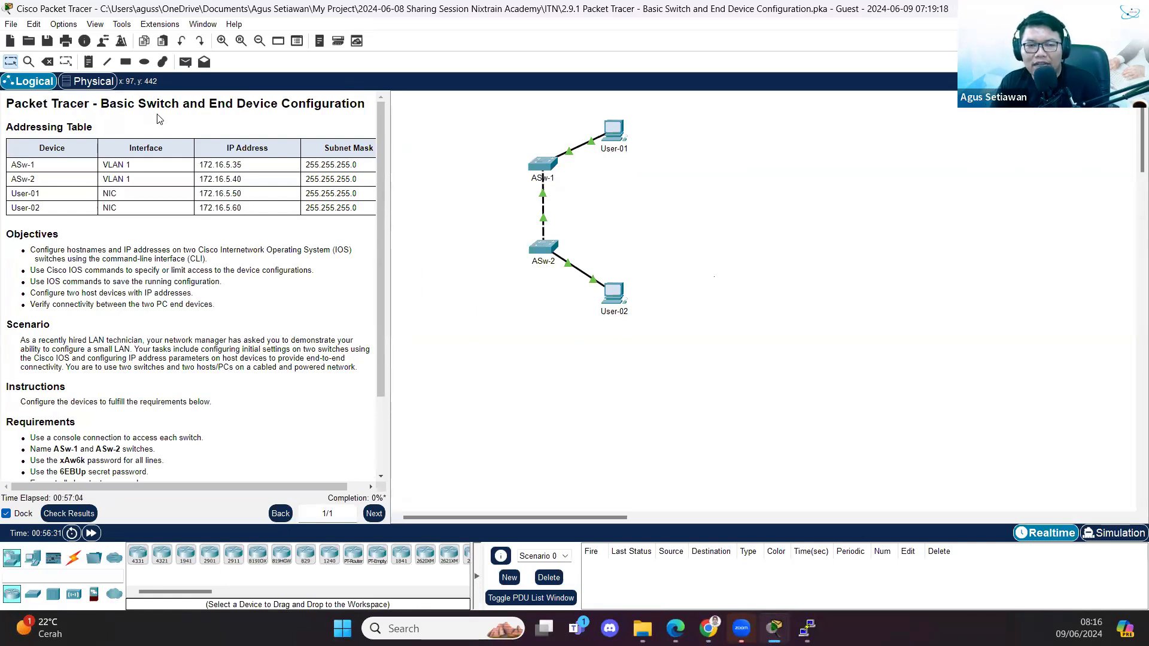
drag(277, 105, 206, 104)
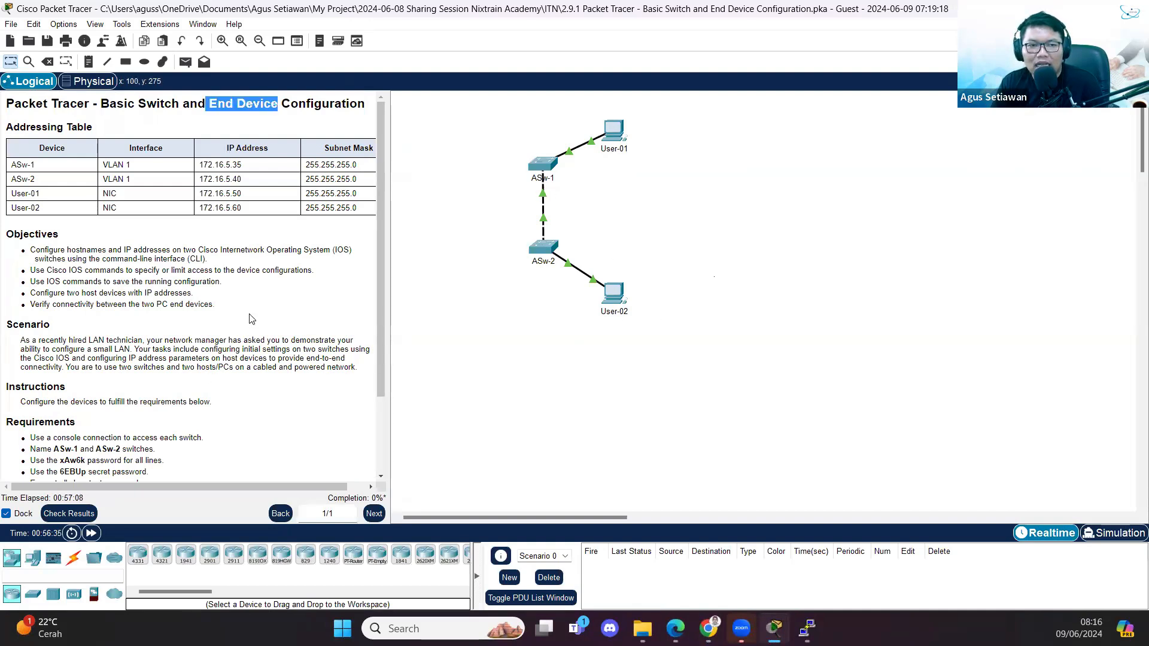
click(215, 94)
drag(213, 104, 279, 103)
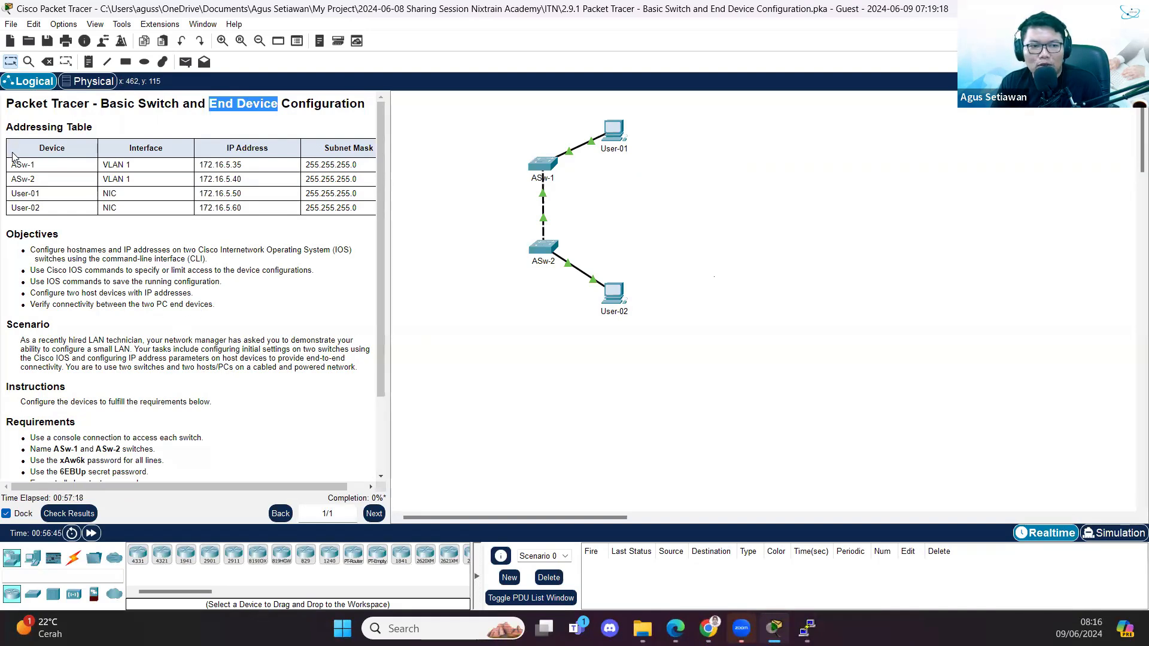
drag(9, 167, 133, 198)
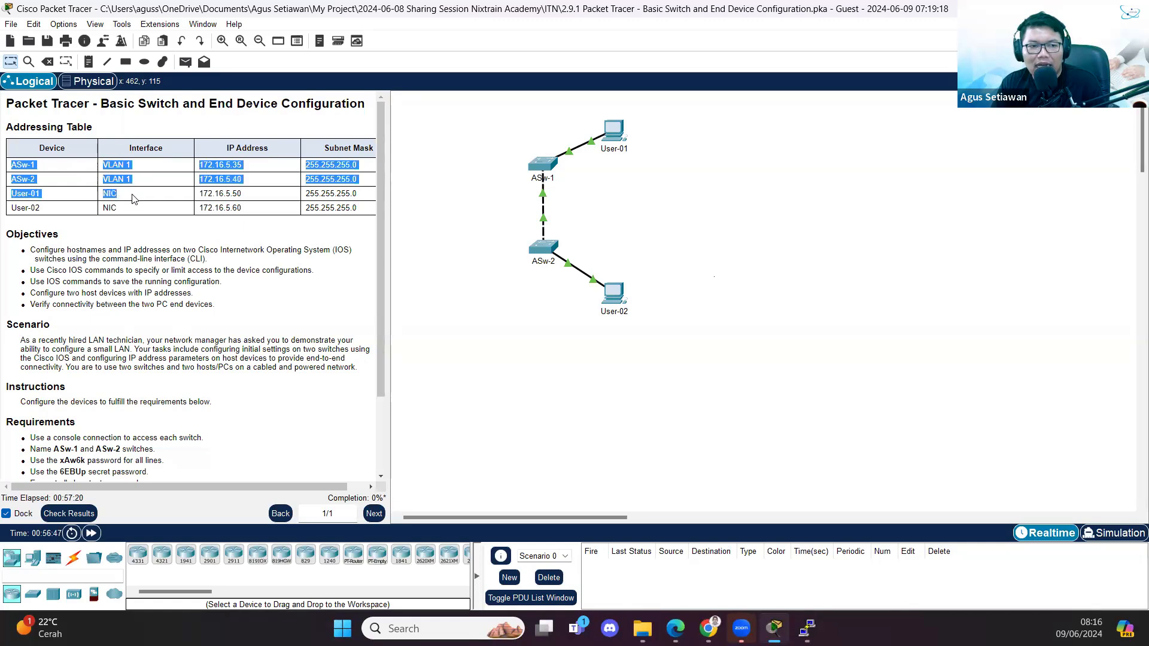
click(30, 189)
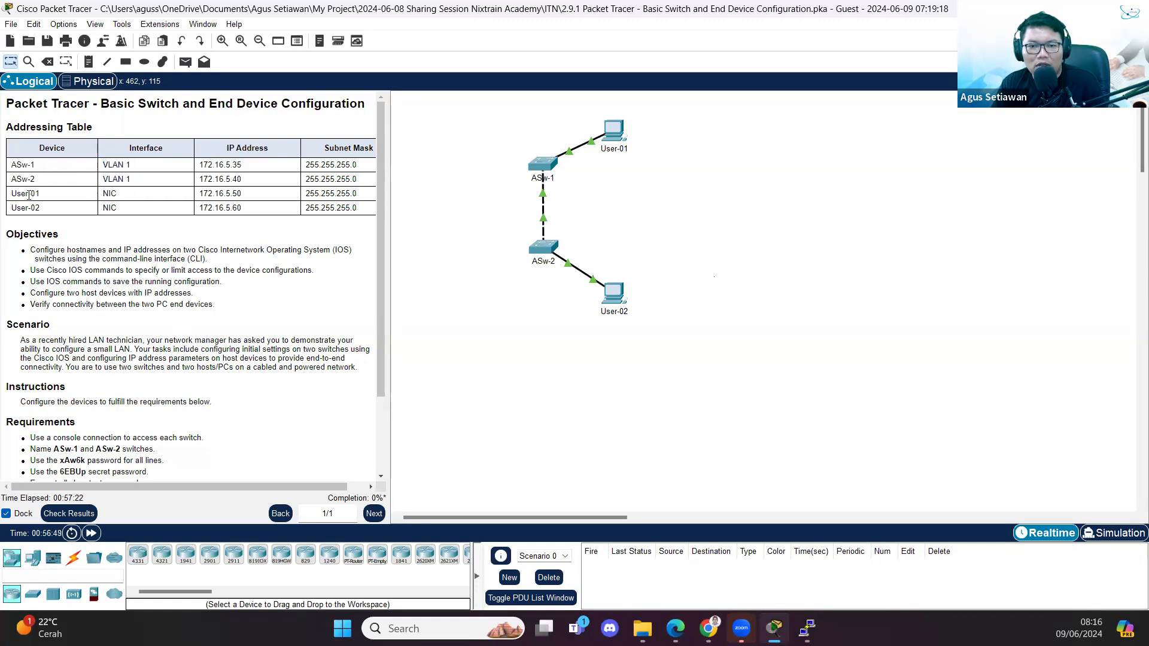
drag(104, 168, 145, 181)
click(123, 200)
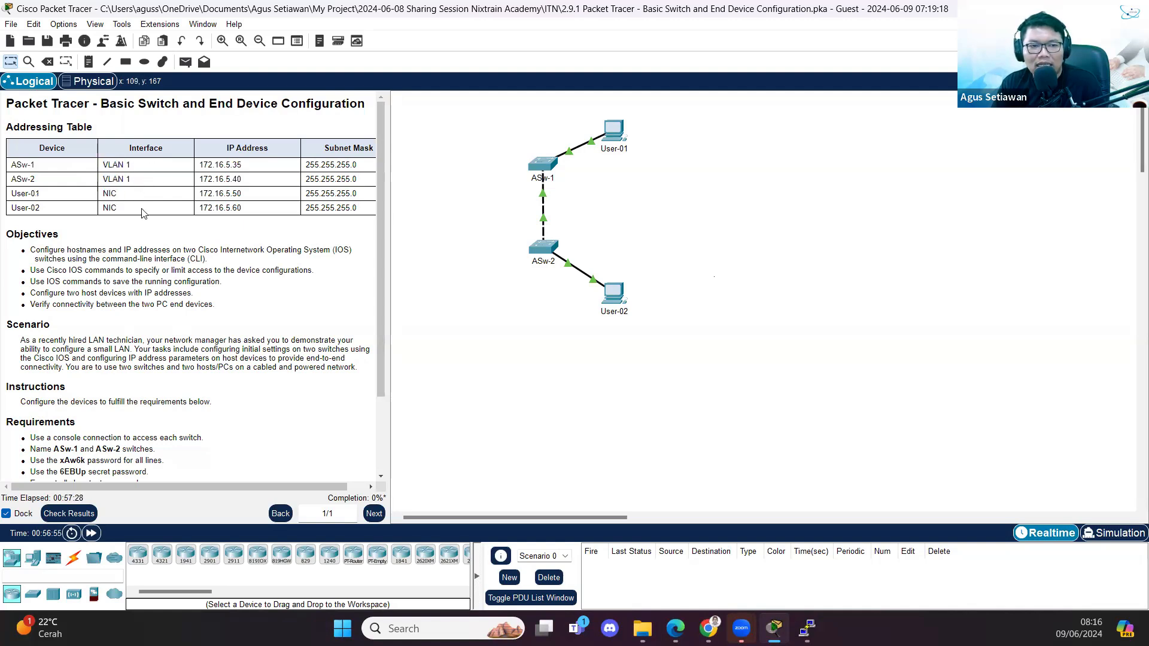
drag(242, 166, 247, 187)
click(257, 225)
double_click(226, 165)
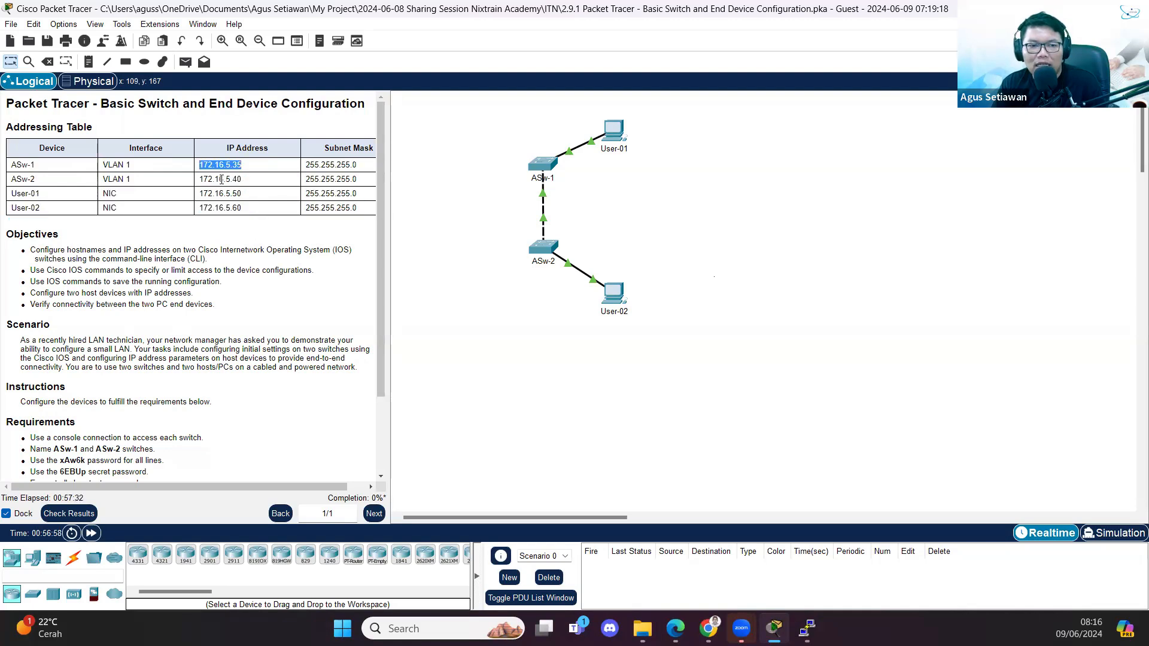
double_click(220, 179)
double_click(220, 194)
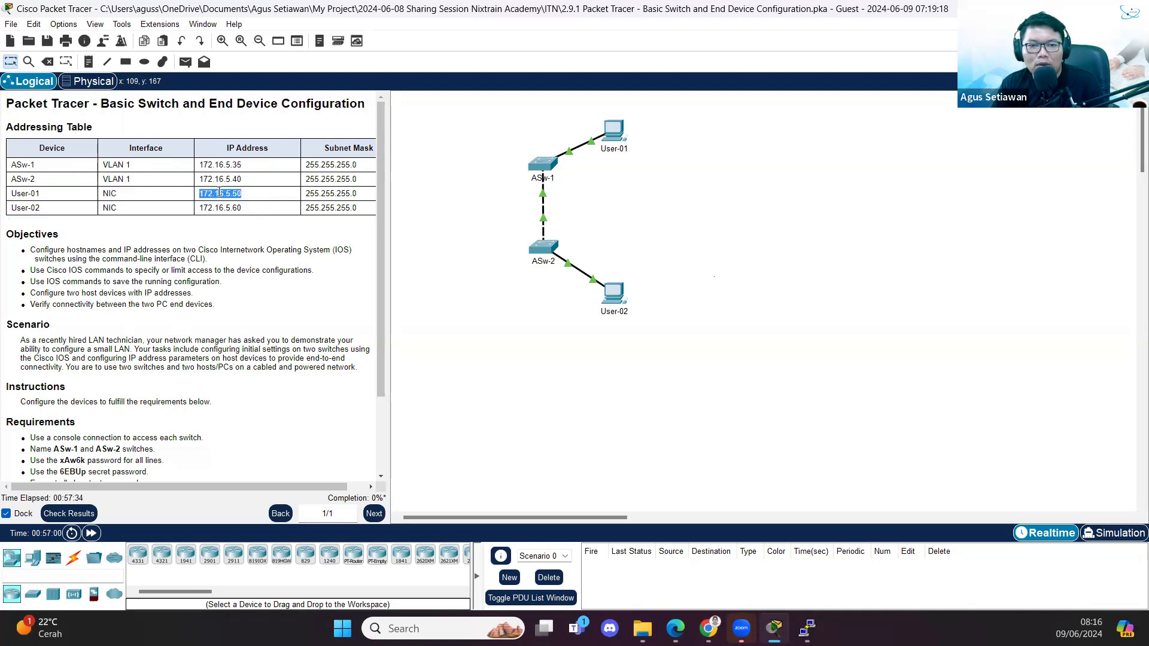
double_click(219, 208)
double_click(220, 166)
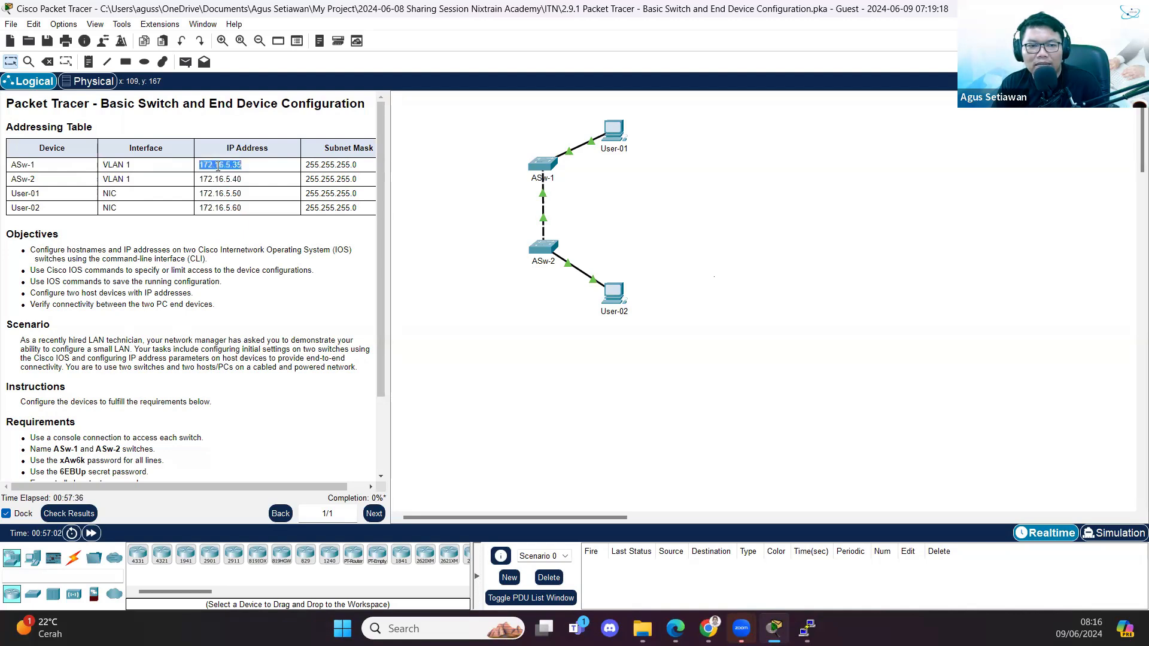
double_click(219, 180)
double_click(216, 191)
drag(232, 162, 232, 195)
drag(220, 207, 264, 209)
click(15, 258)
drag(231, 165, 199, 196)
drag(31, 251, 210, 268)
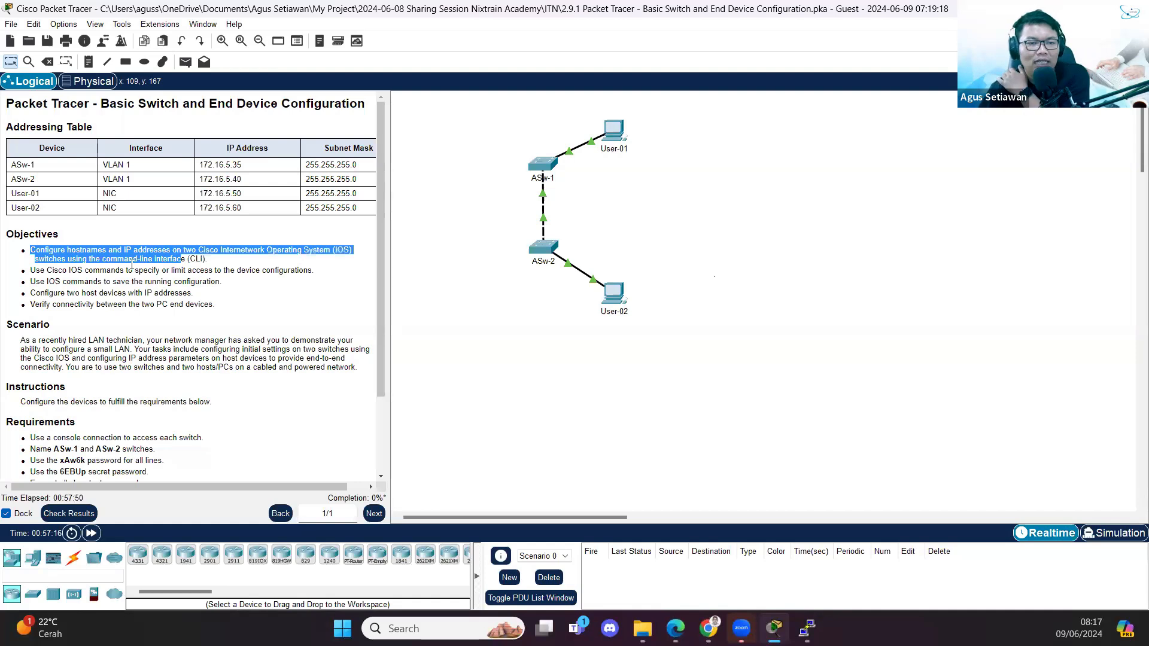
drag(208, 261, 74, 268)
triple_click(71, 269)
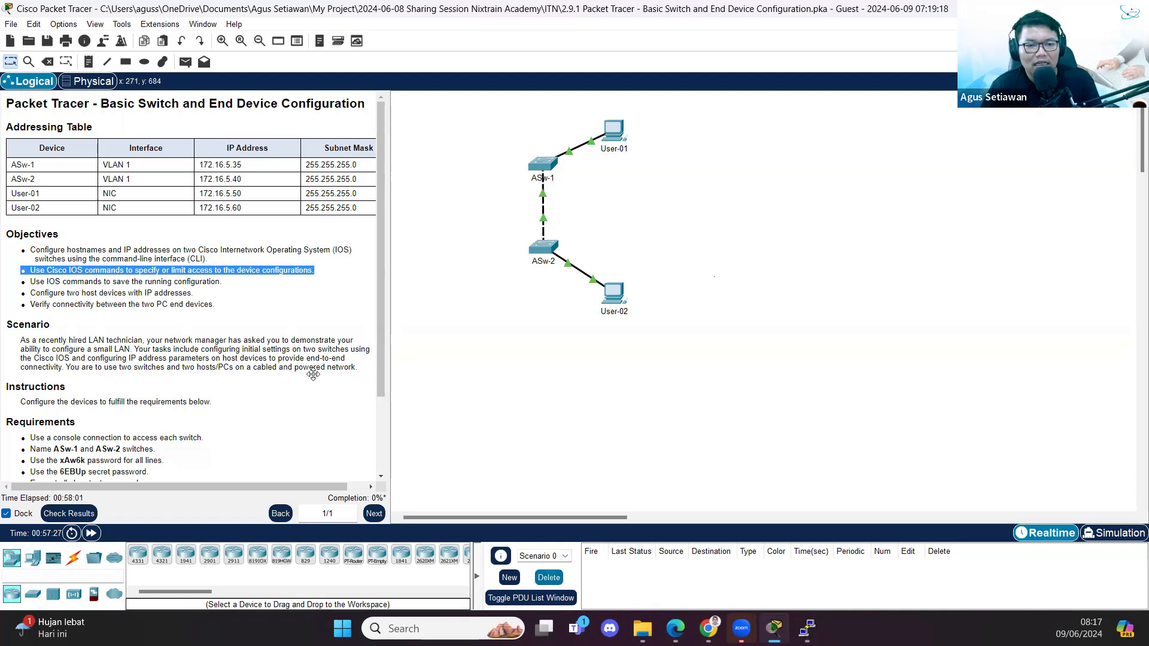
click(34, 291)
drag(33, 291, 216, 295)
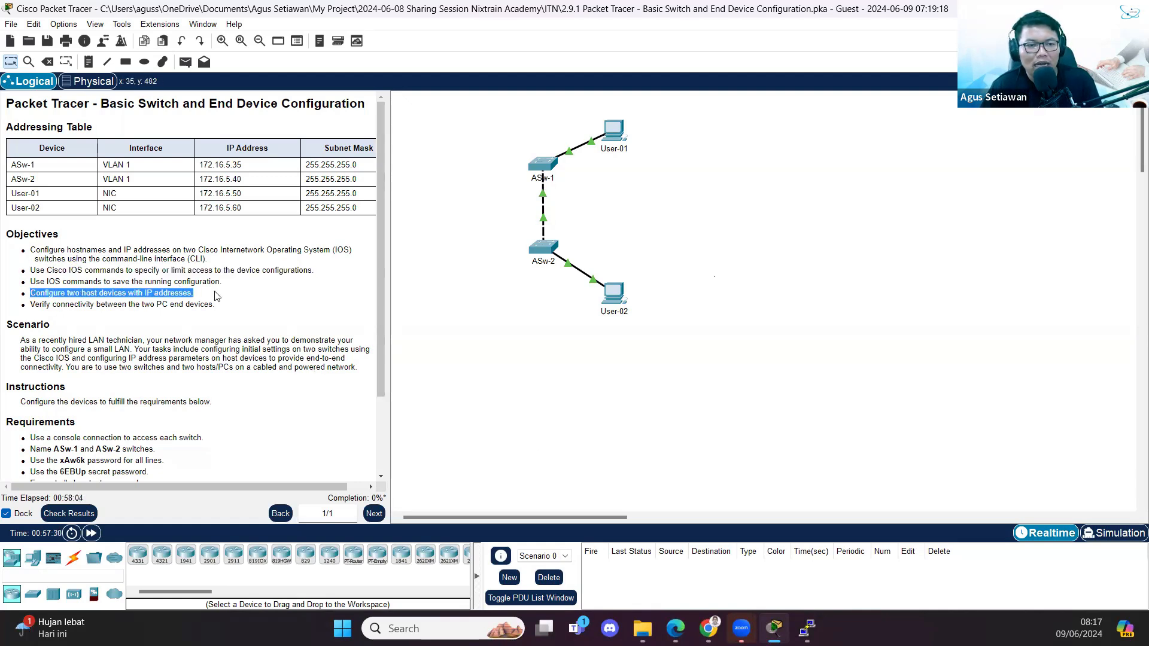
scroll(225, 345, down, 1)
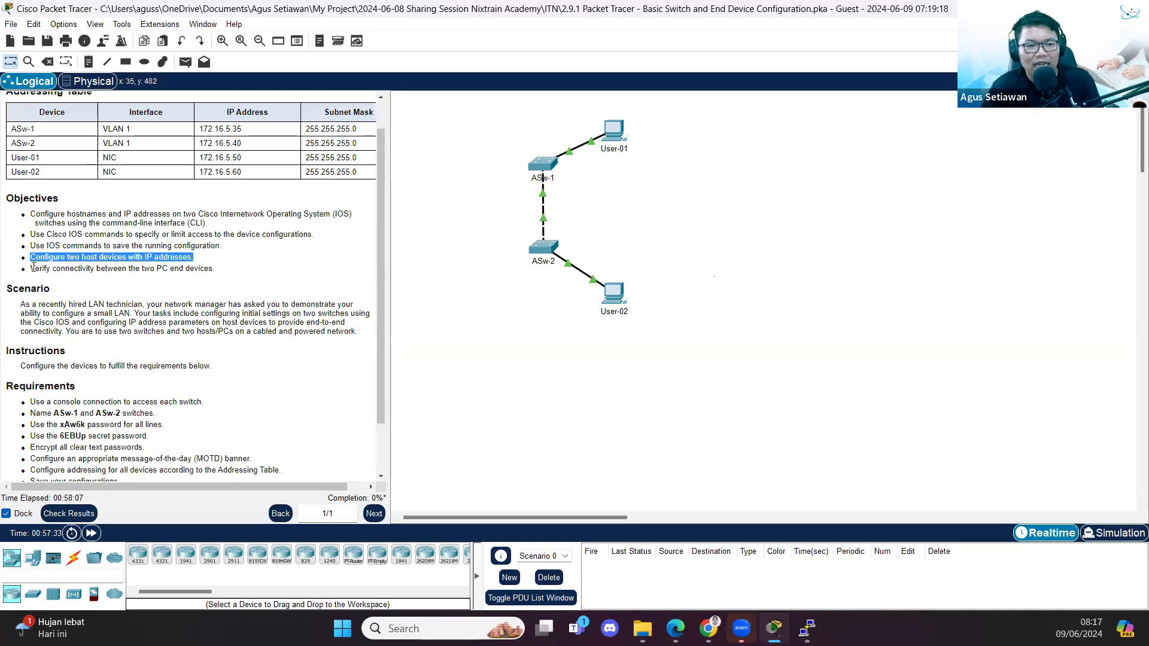
drag(33, 268, 204, 269)
scroll(181, 333, down, 2)
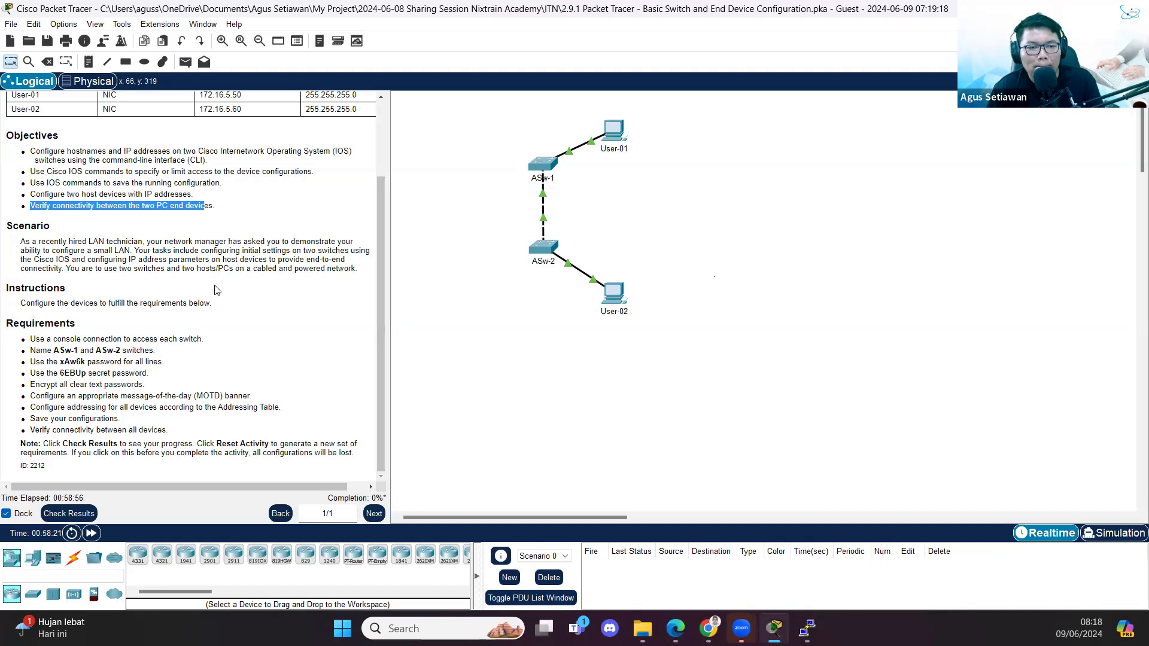
drag(22, 302, 287, 309)
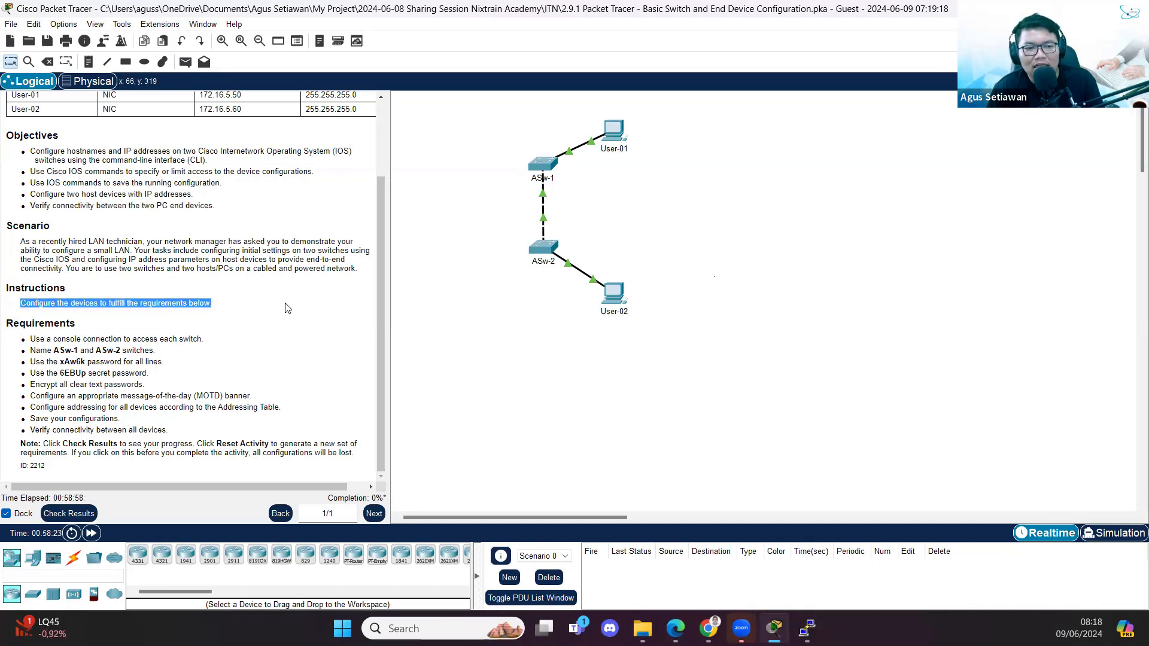
click(247, 312)
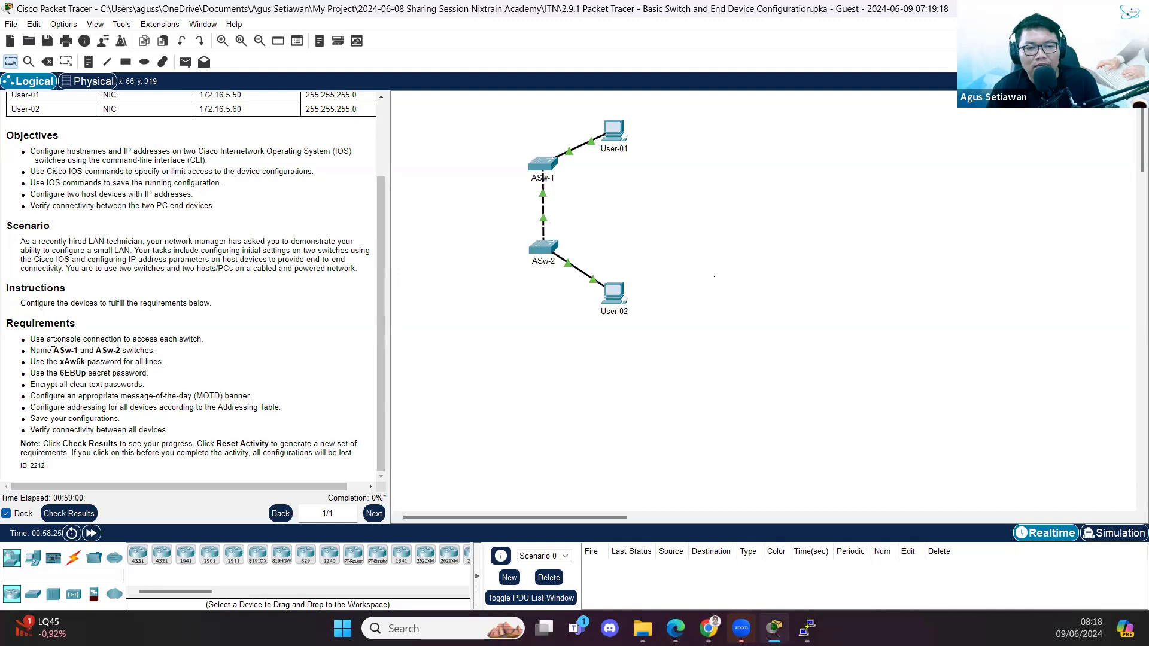
drag(30, 351, 242, 350)
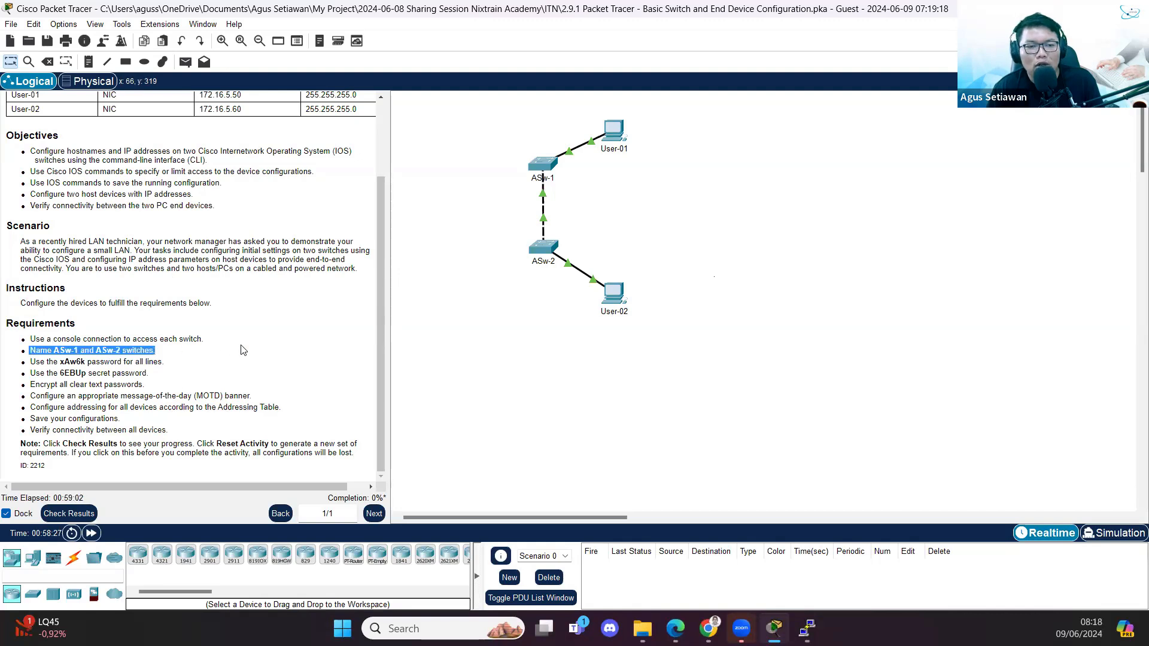
click(246, 337)
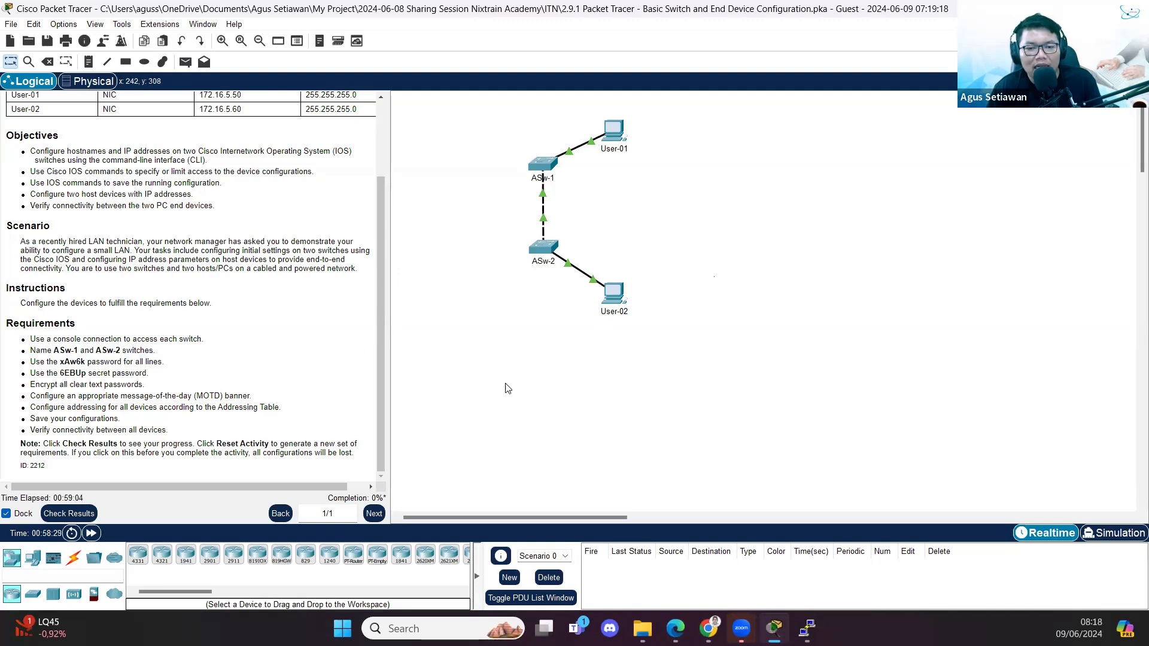
- Run a console cable from User-02's RS 232 port to ASw-2's Console port
click(74, 558)
click(155, 558)
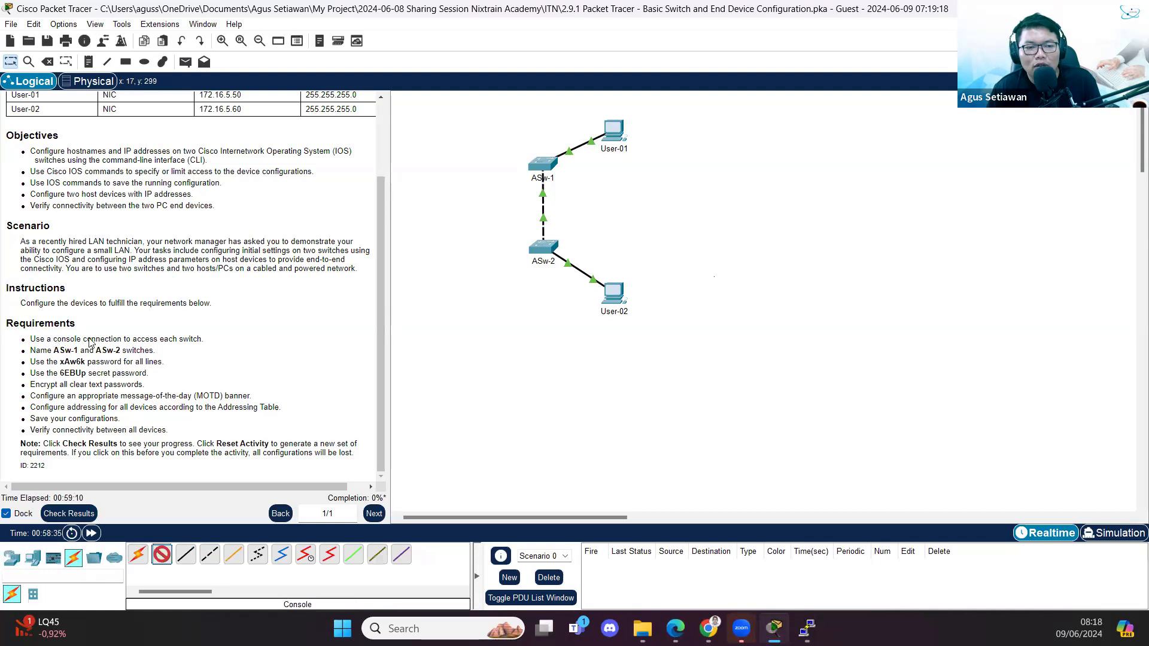
click(616, 297)
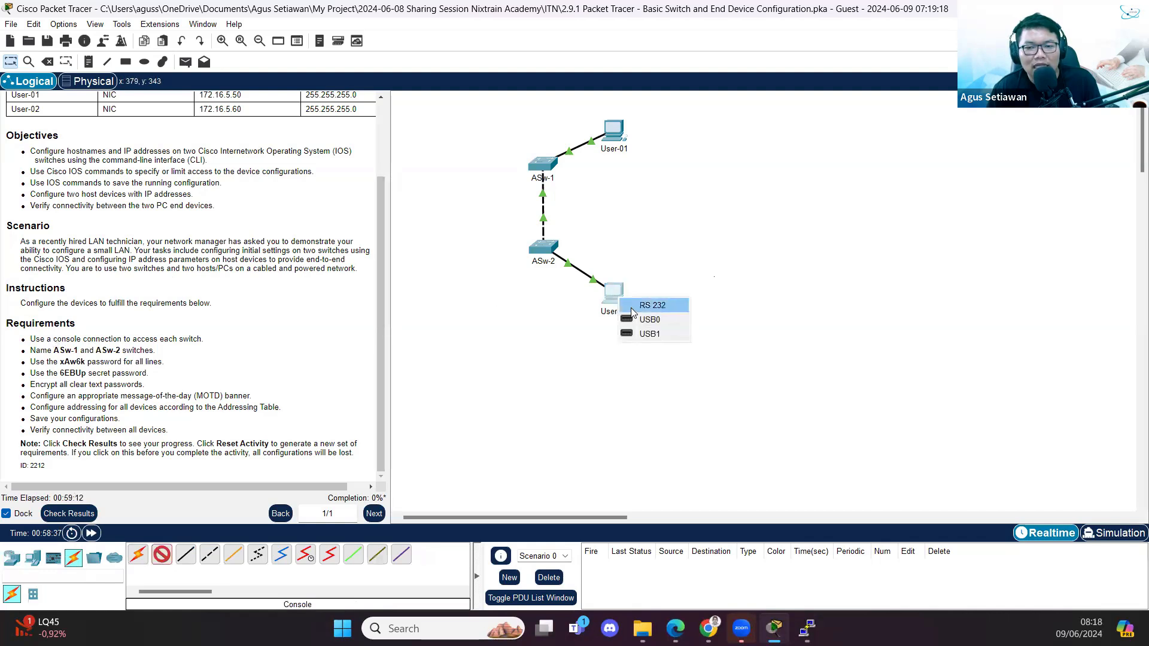
click(642, 305)
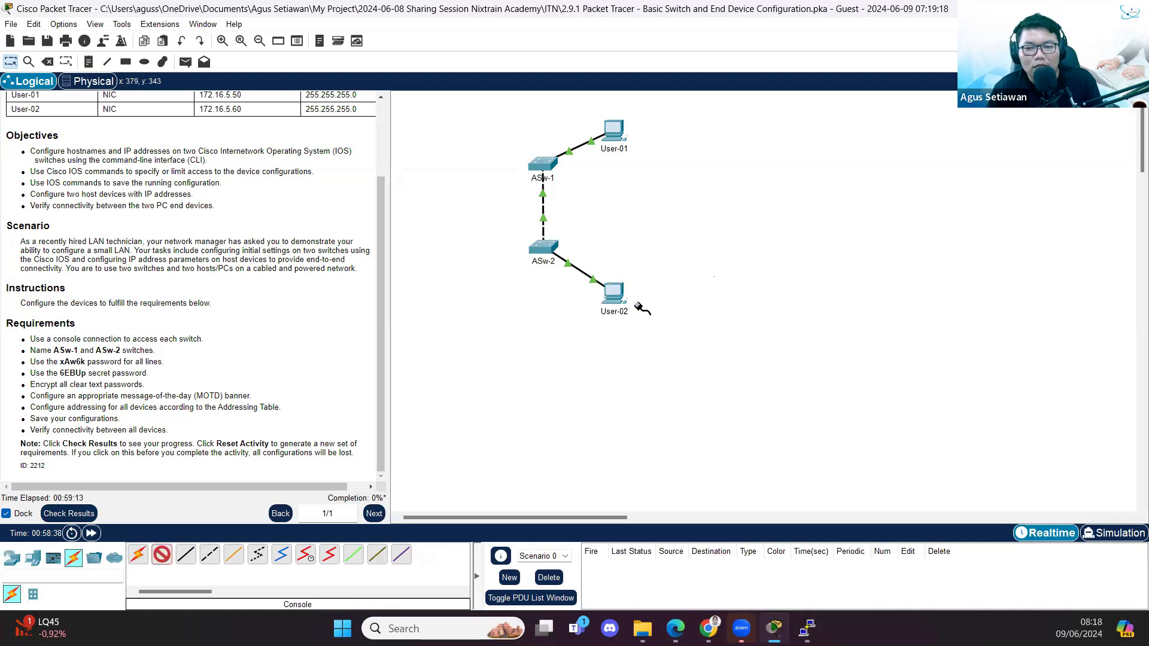
click(543, 250)
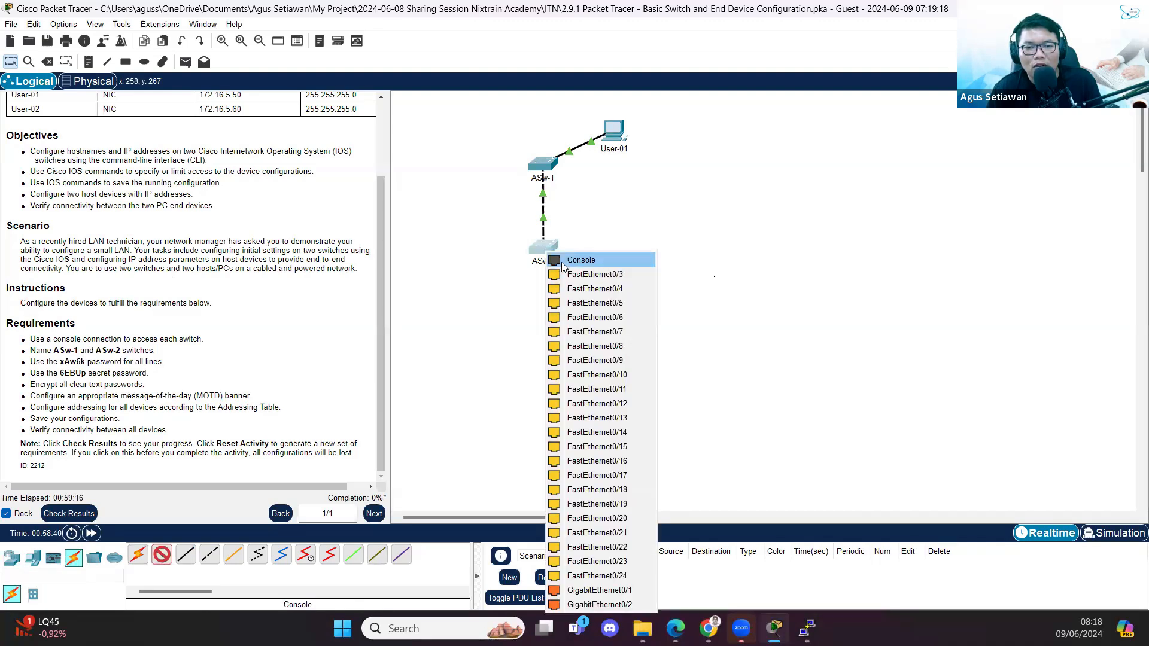
click(569, 259)
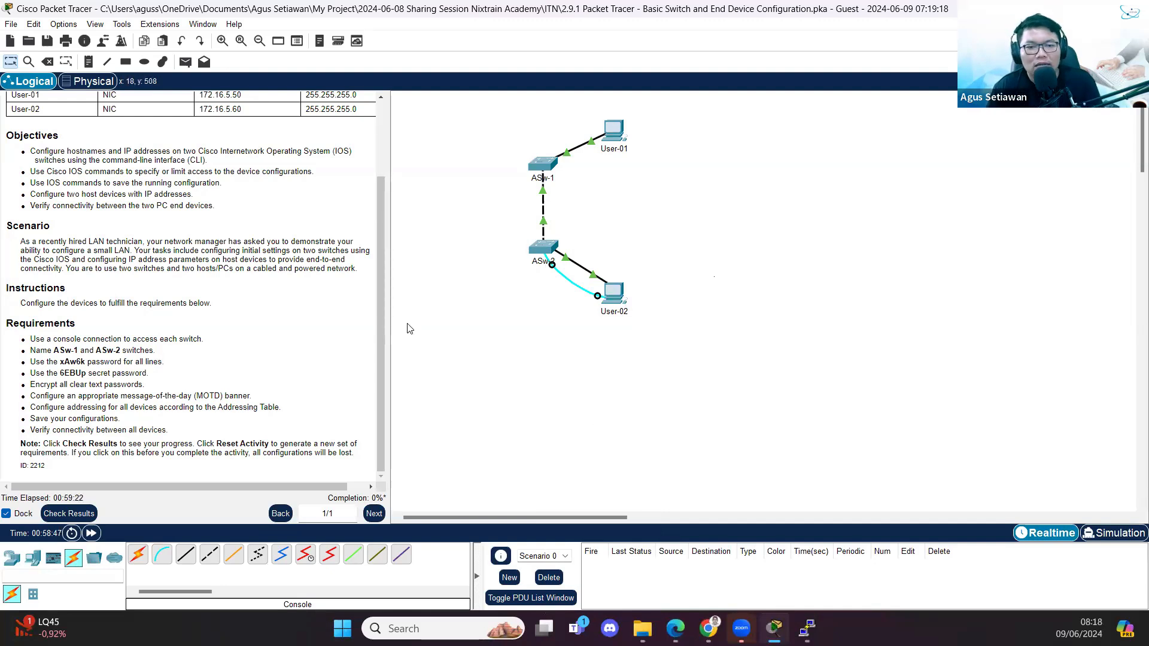
- Run a second console cable from User-01's RS 232 port to ASw-1's Console port
click(161, 555)
click(615, 130)
click(645, 138)
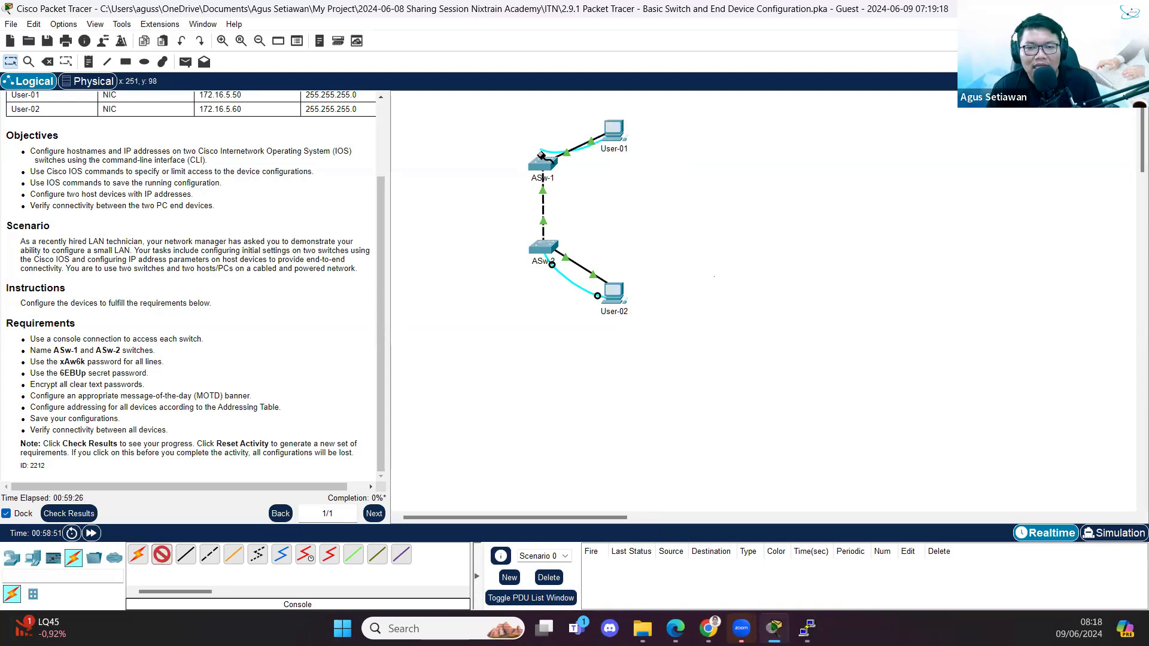
click(543, 163)
click(560, 171)
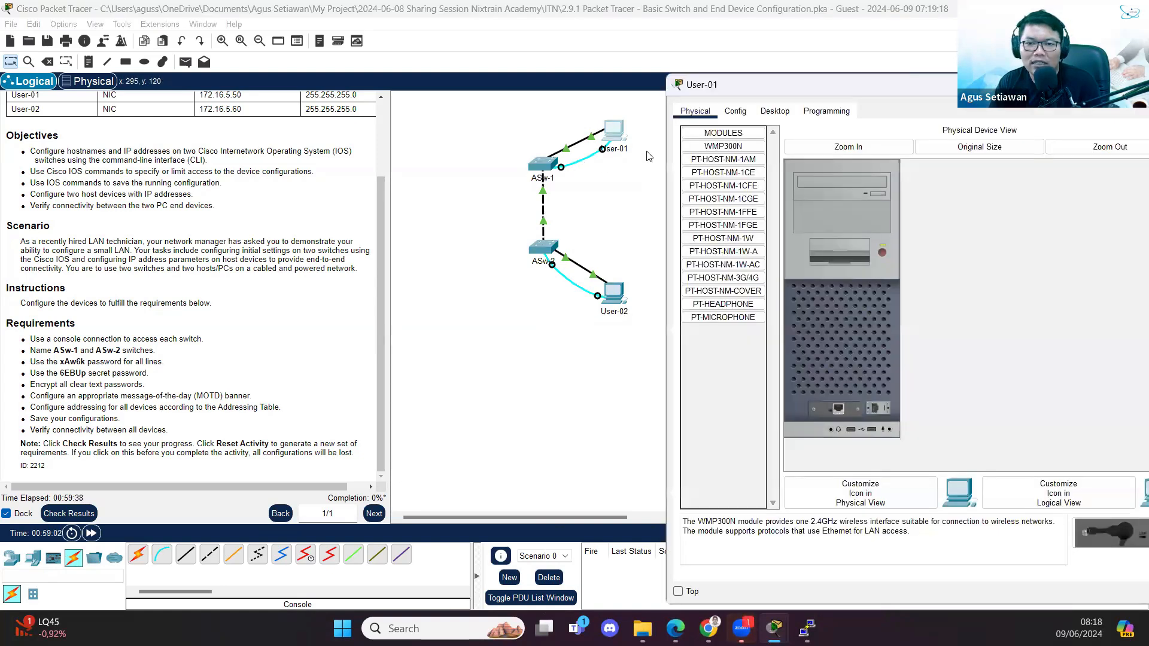
- Open User-01's Terminal with the default 9600-baud console settings
click(777, 112)
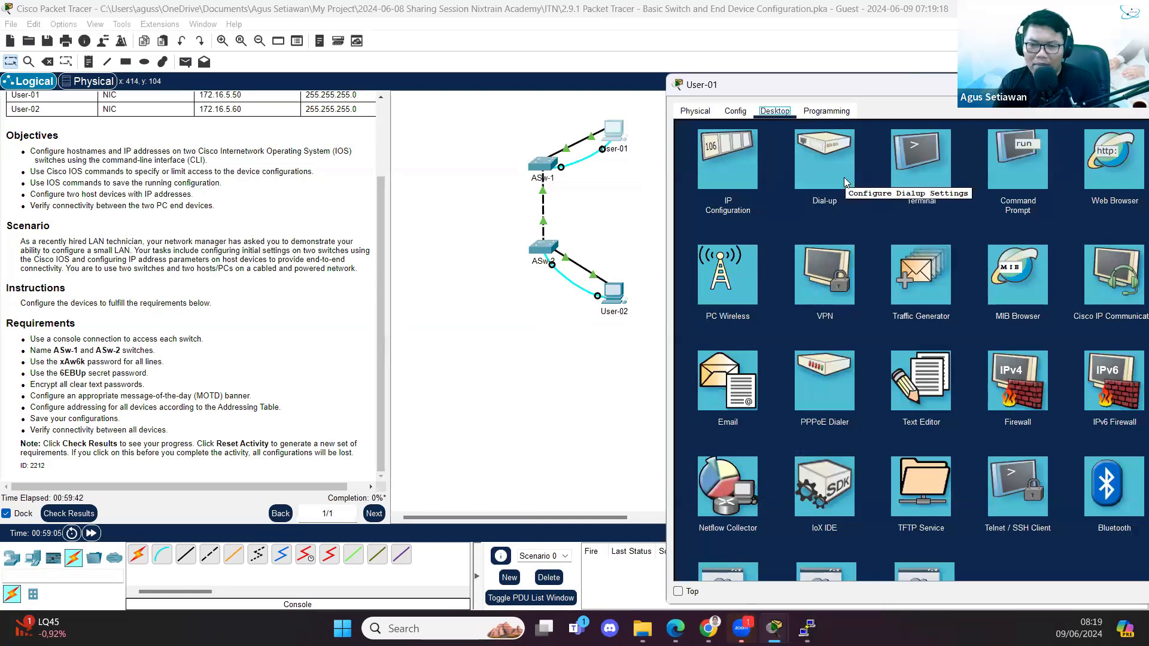
click(930, 179)
click(1127, 256)
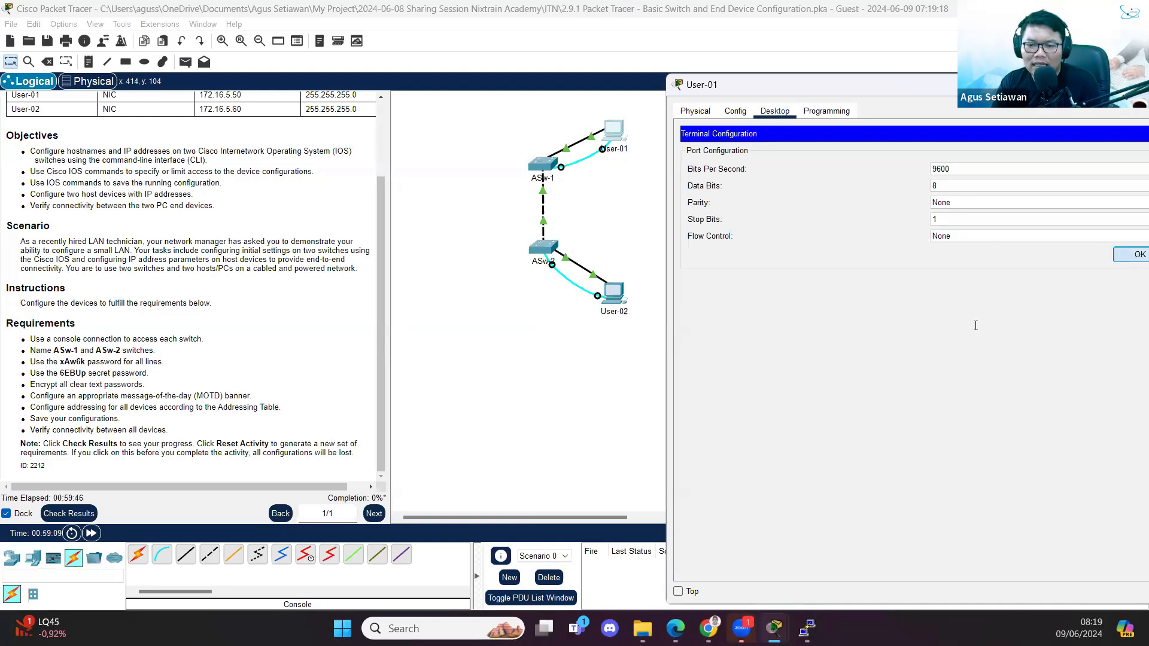
- Enter privileged mode, reload the switch, and wait for the fresh Switch> prompt
key(Return)
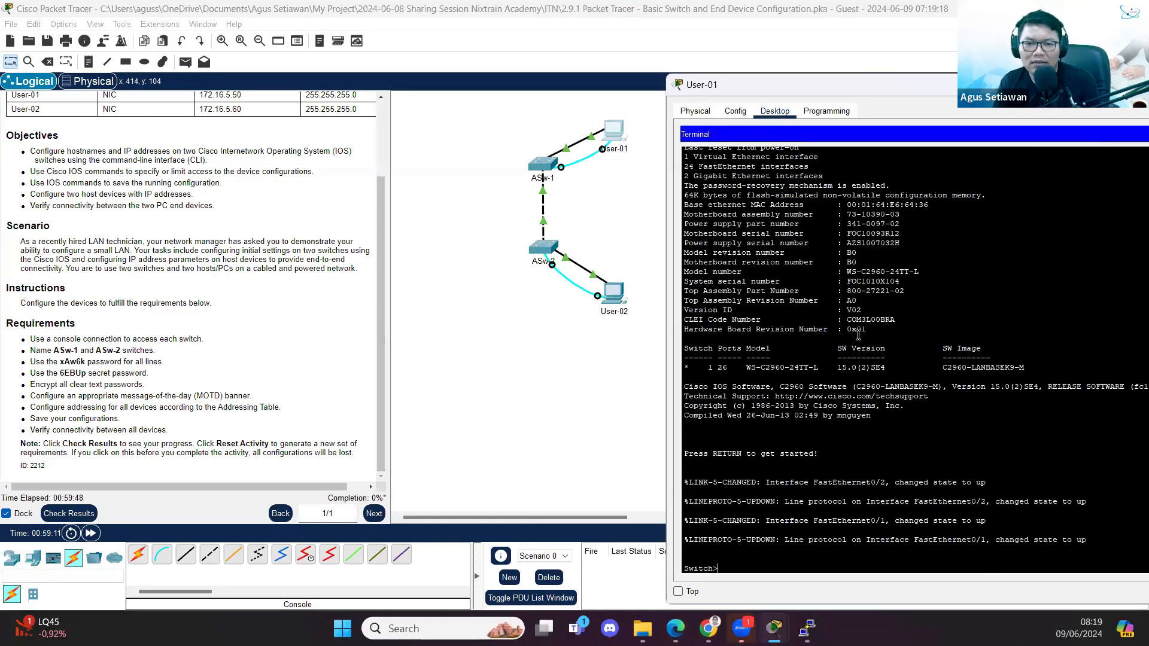
text(e)
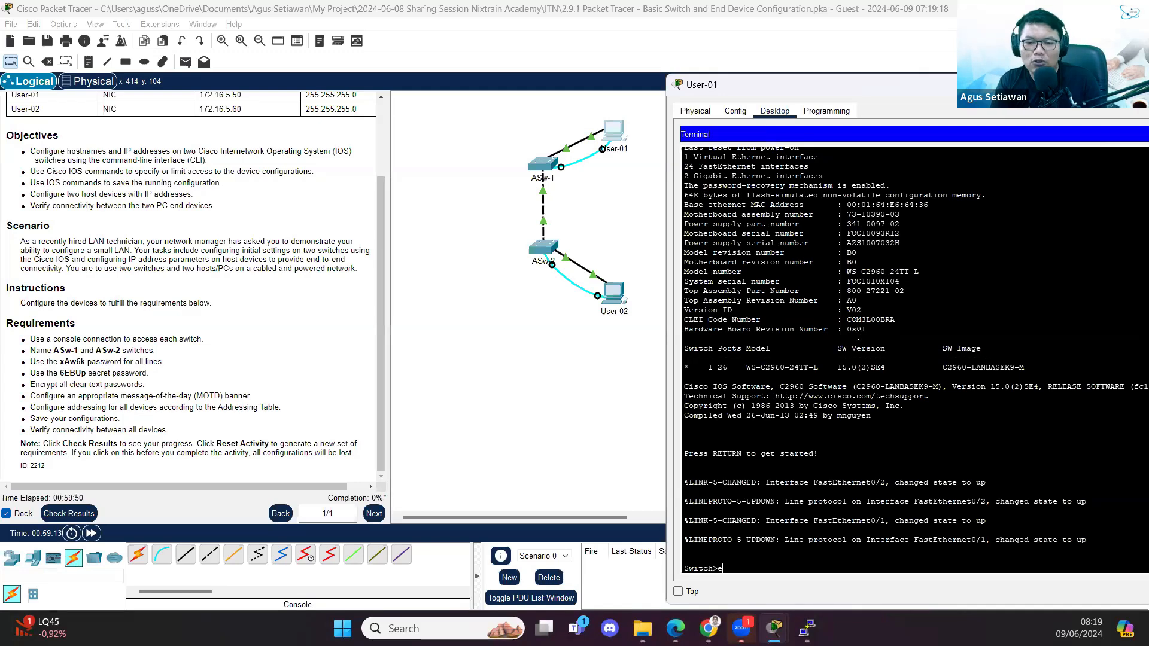
text(n)
key(Return)
text(reload)
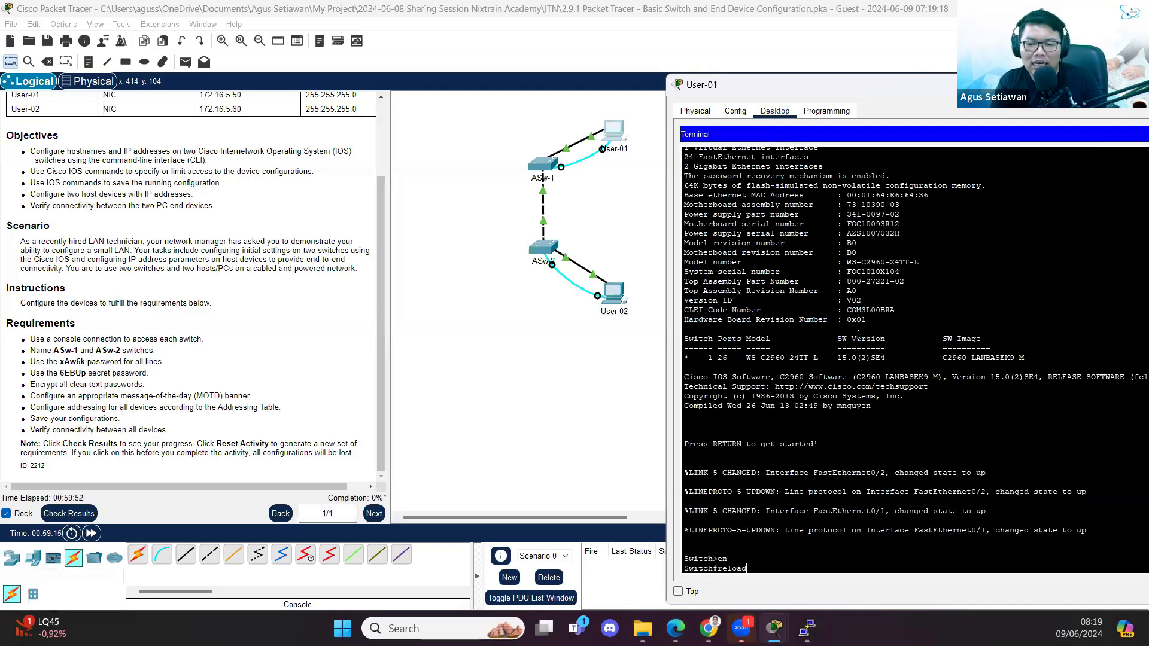
key(Return)
key(Return)
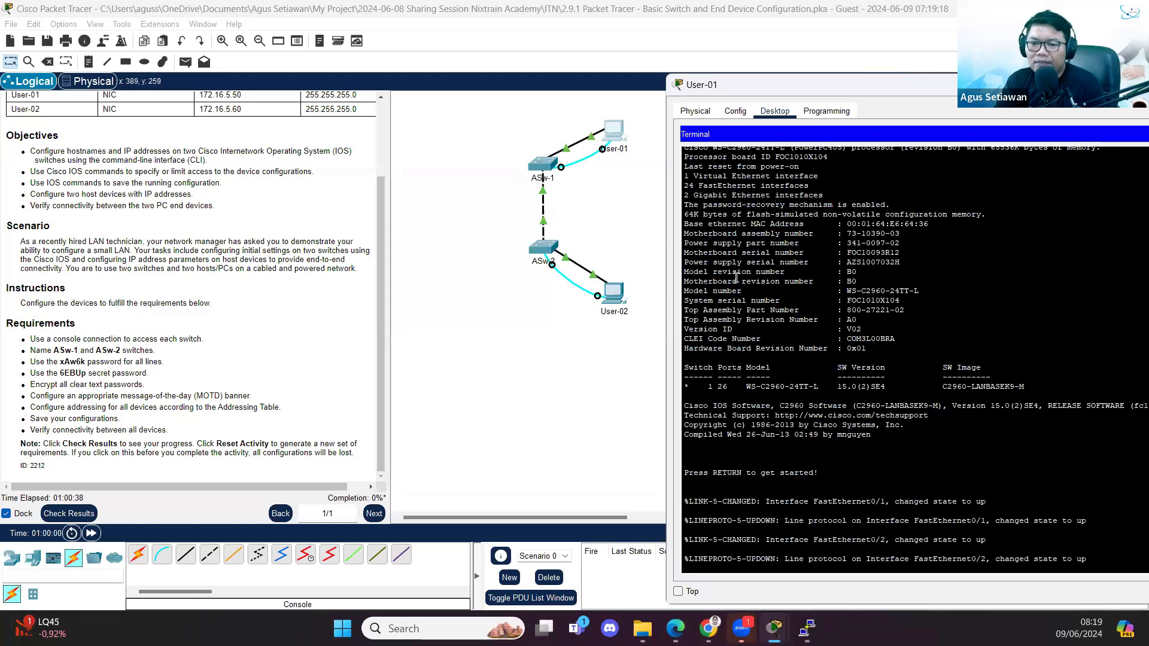
key(Return)
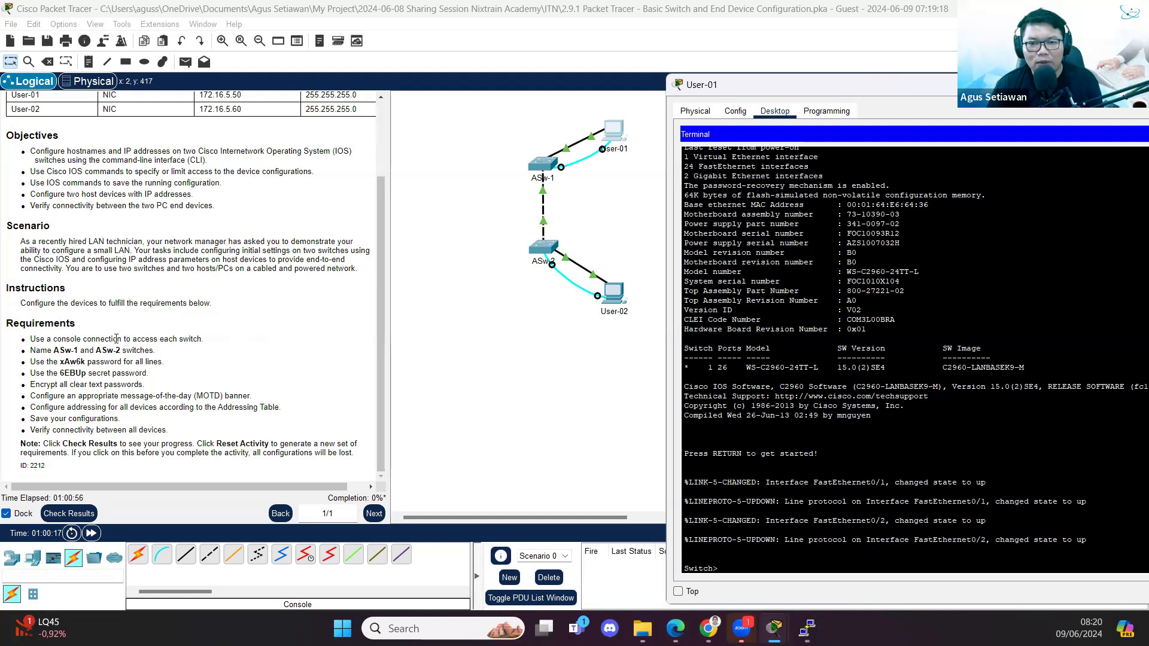
- Highlight the switch-naming requirement, then enter global configuration mode on User-01's console
triple_click(51, 350)
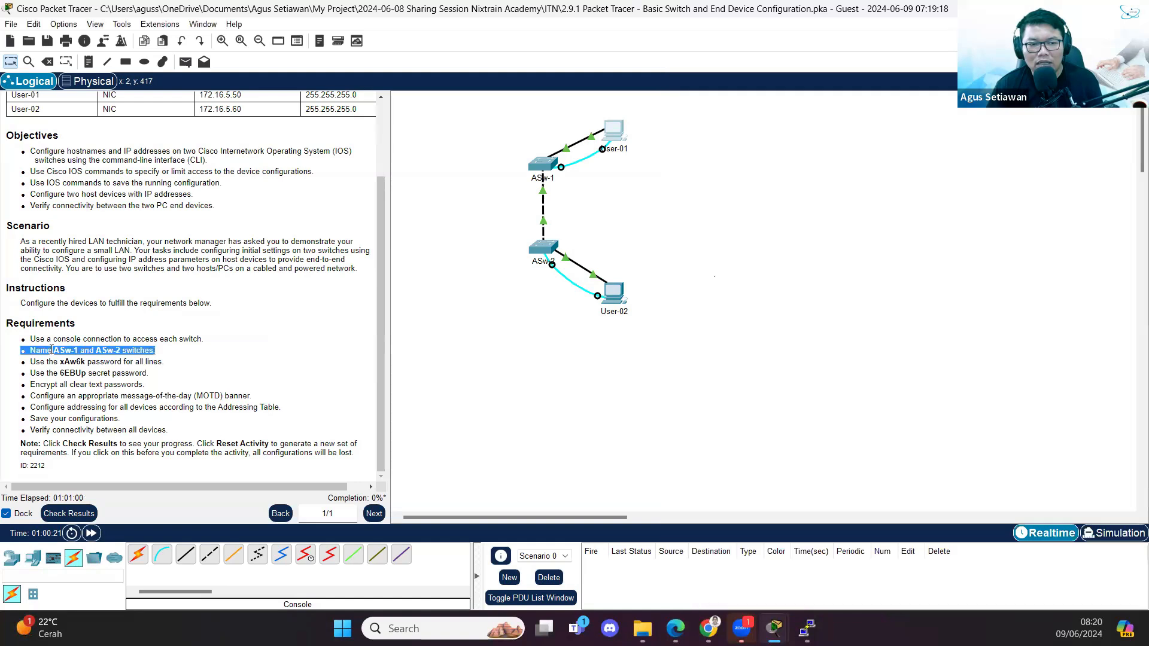
mouse_move(776, 624)
click(836, 575)
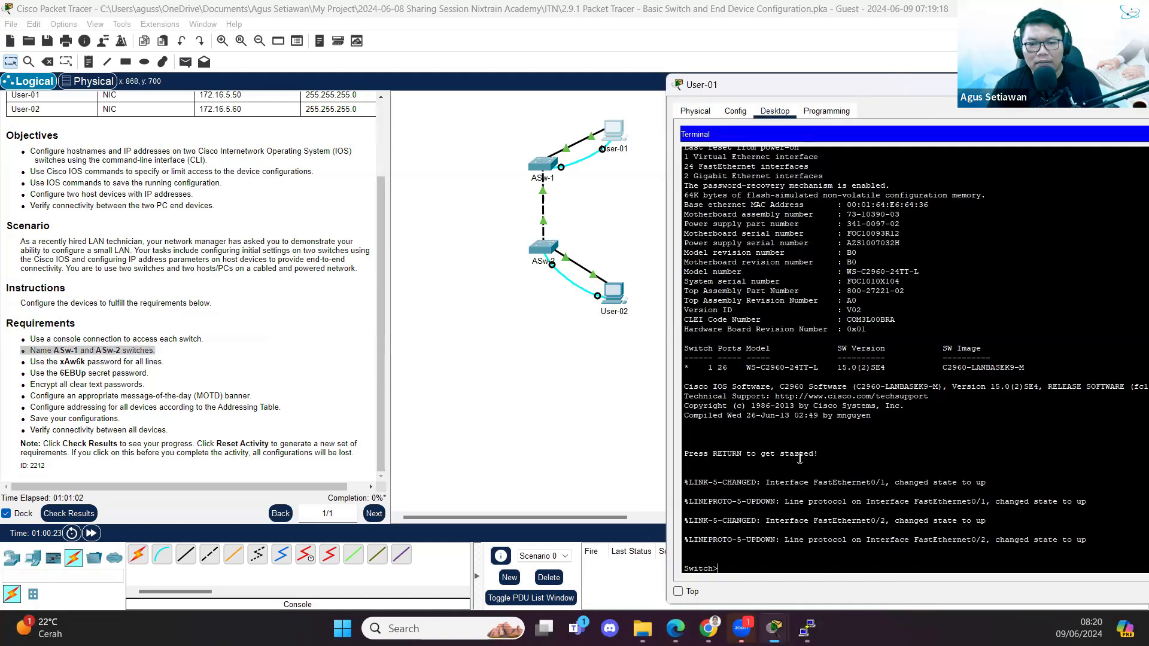
text(en)
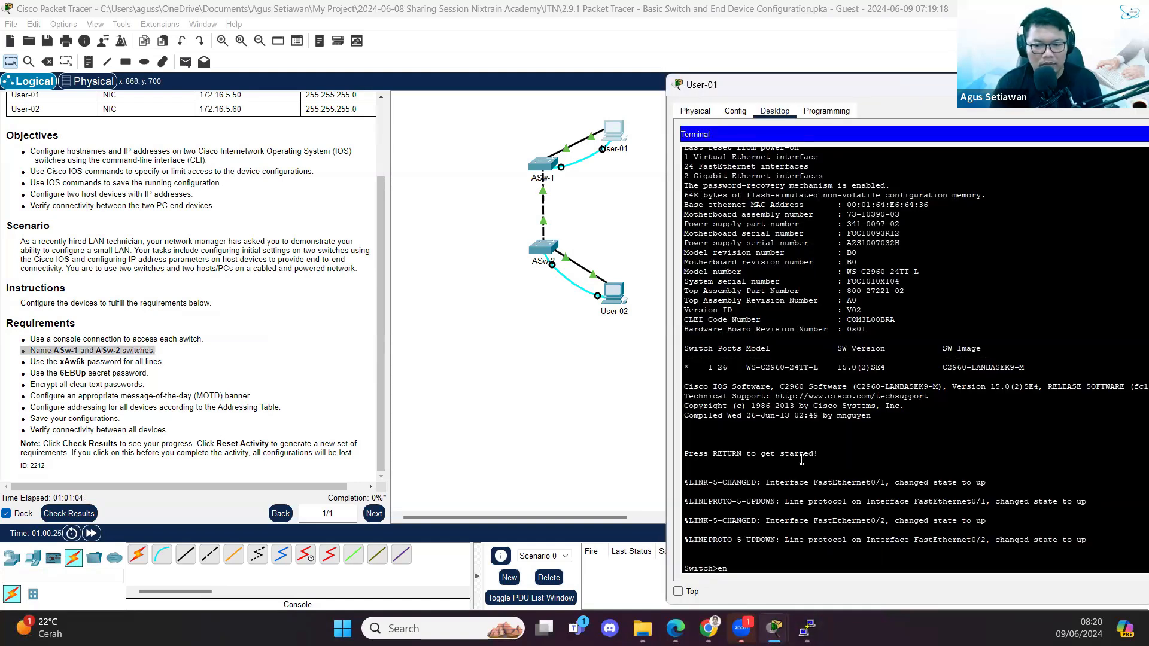
key(Return)
text(conf)
key(Return)
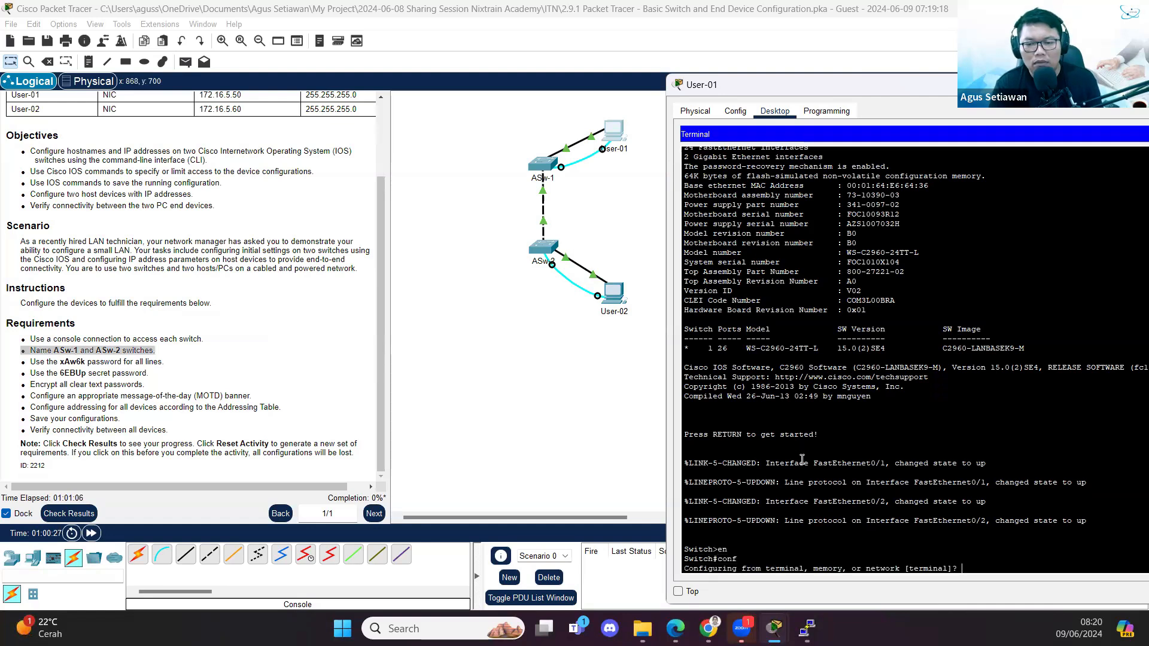
text(t)
key(Return)
- Set the switch hostname to ASw-1, correcting the mistyped letters
text(hostname)
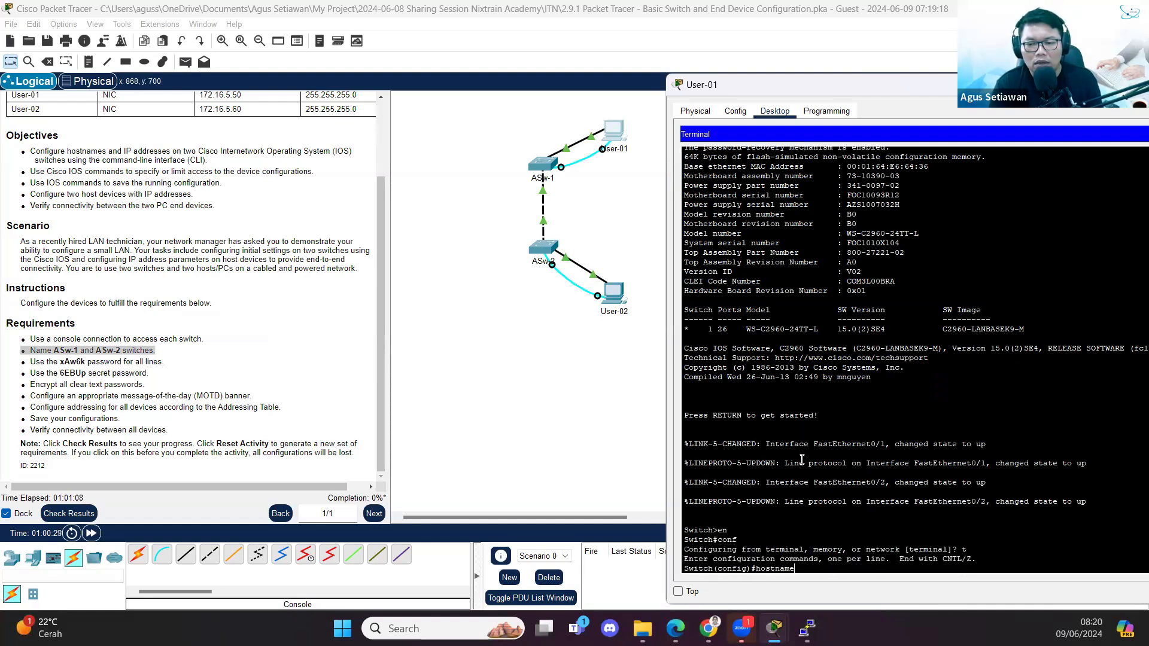
text( ASw-1)
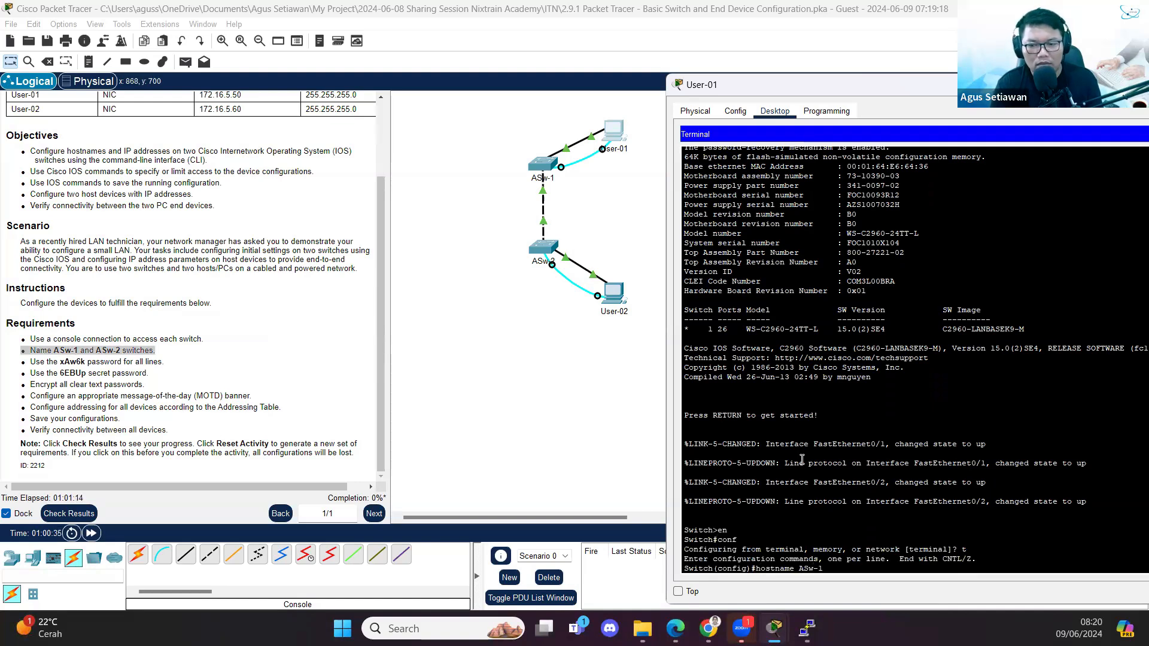
key(Return)
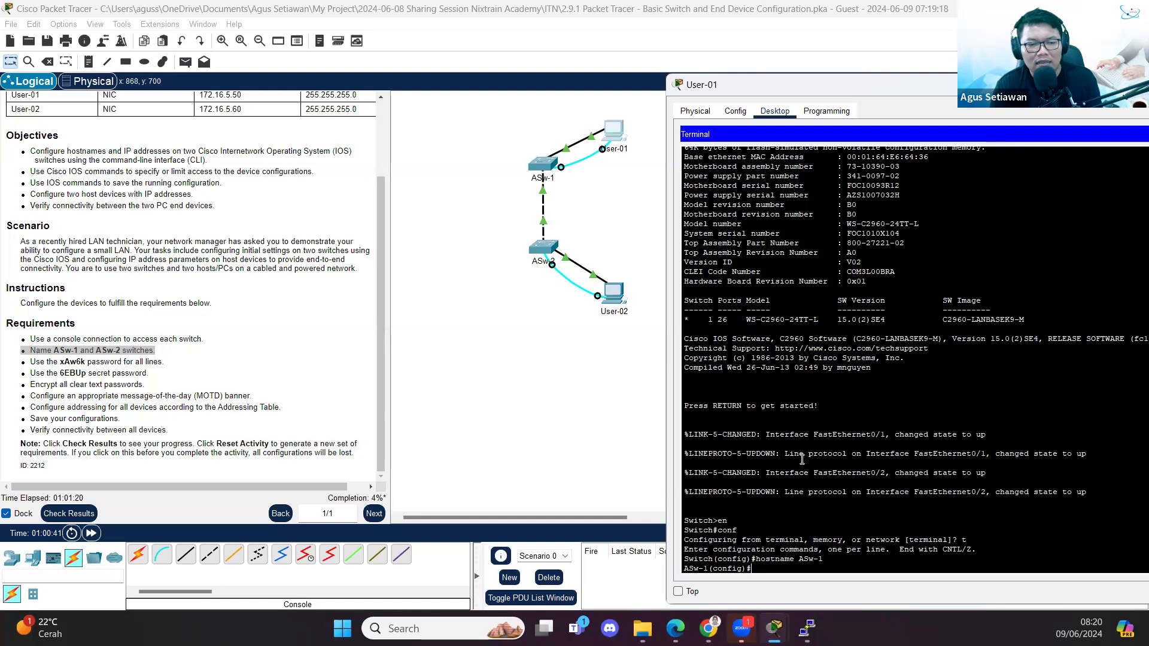
text(LI)
text(line)
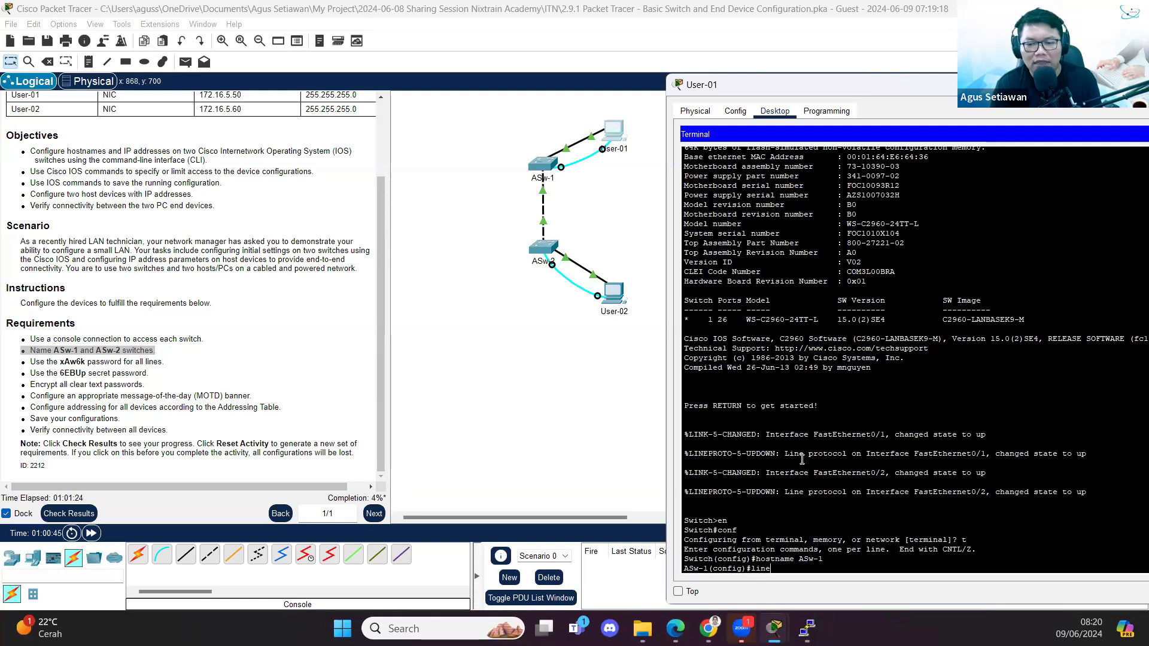
text( con 0)
- Give ASw-1's console line the required password and enable login
key(Return)
text(password)
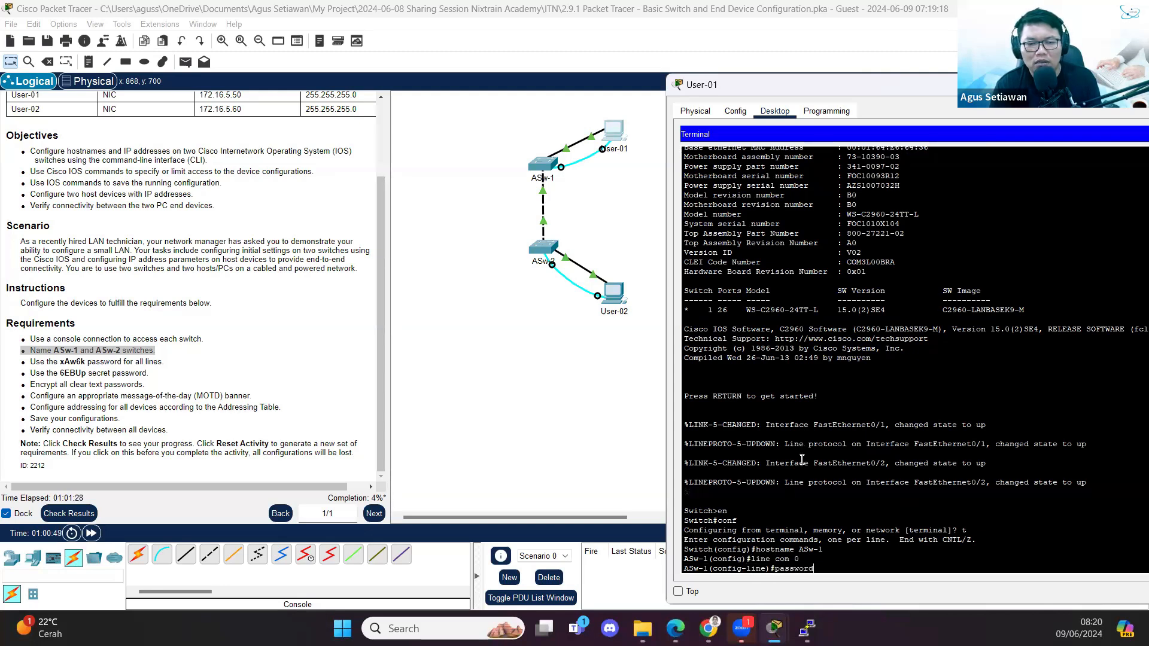
text( xAw)
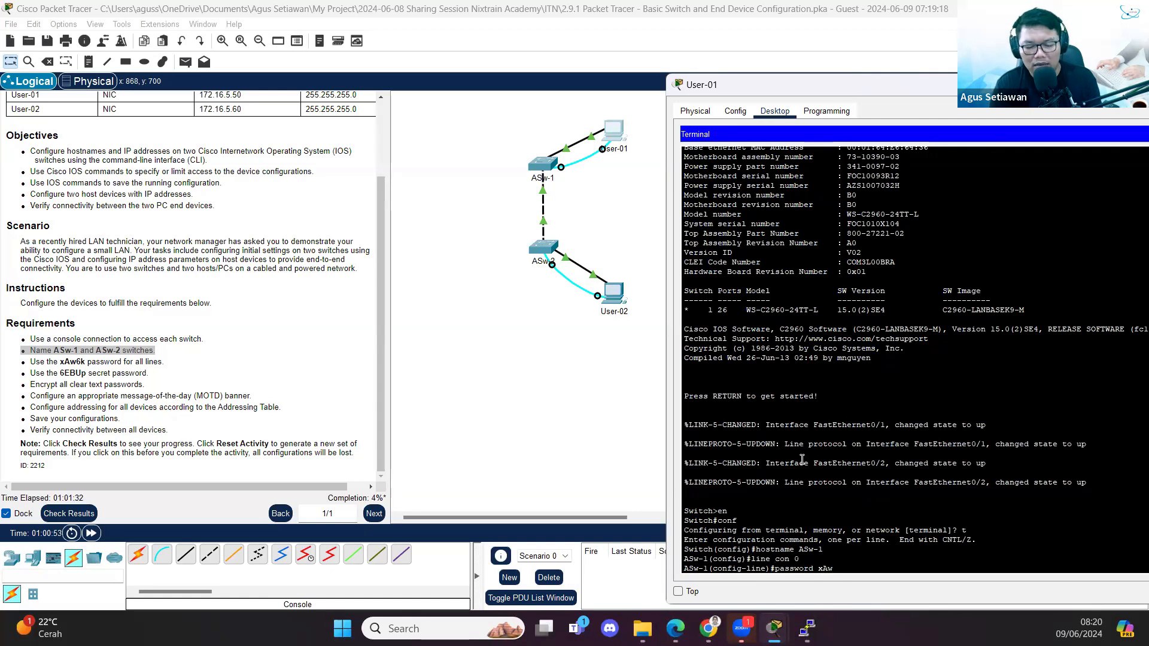
text(6k)
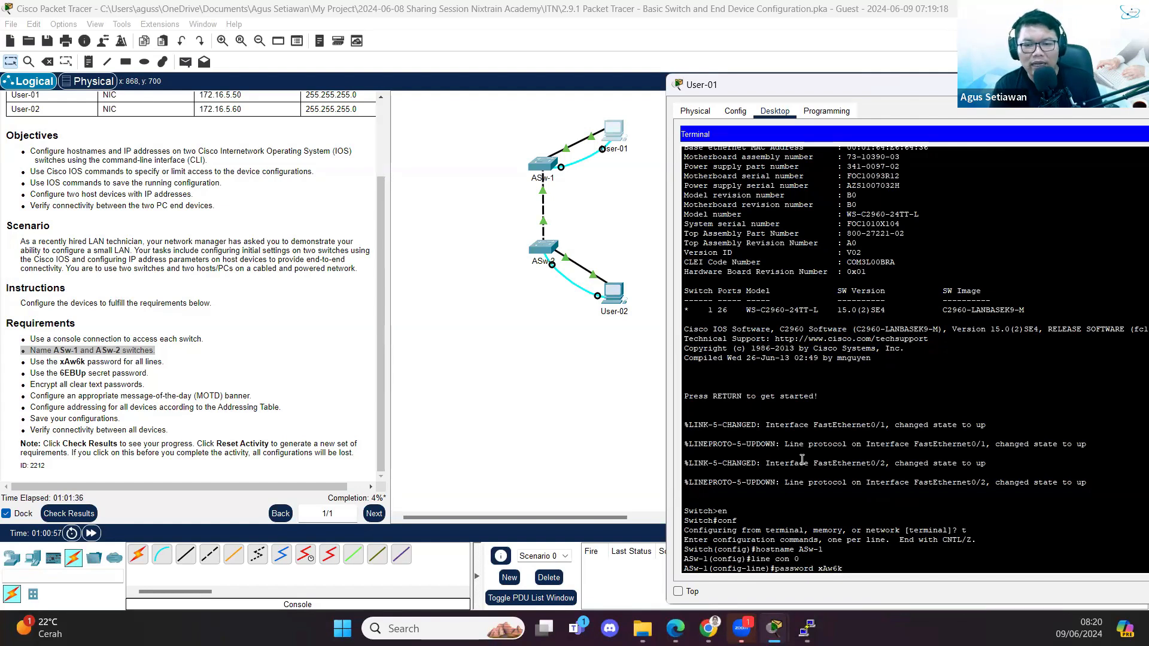
key(Return)
text(login)
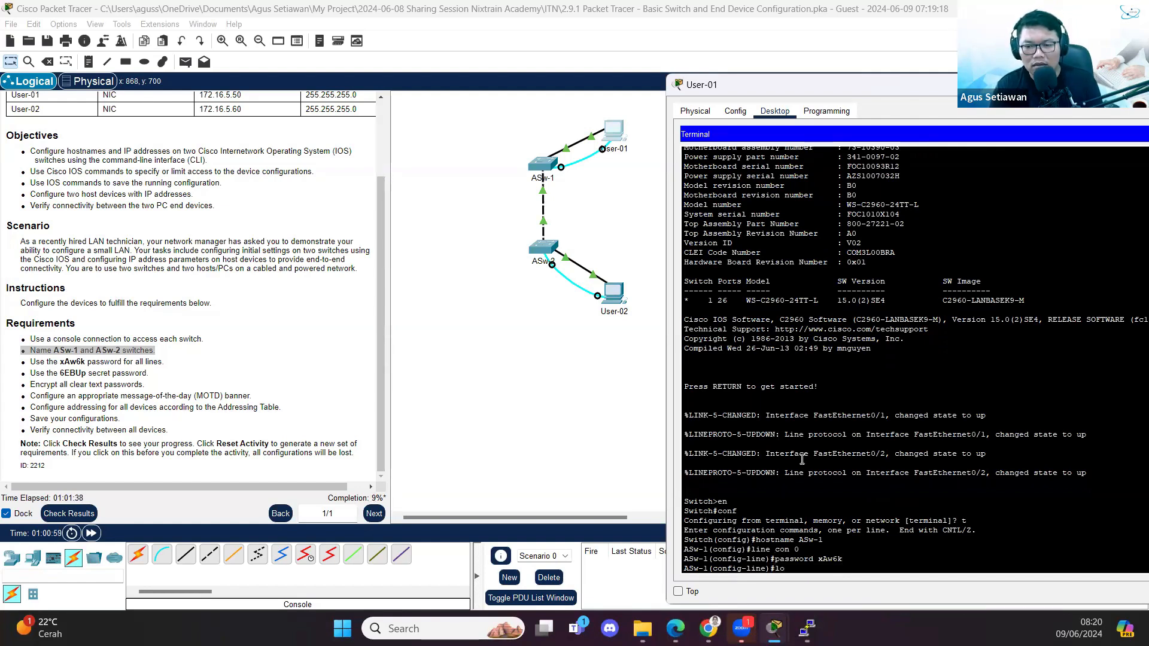
key(Return)
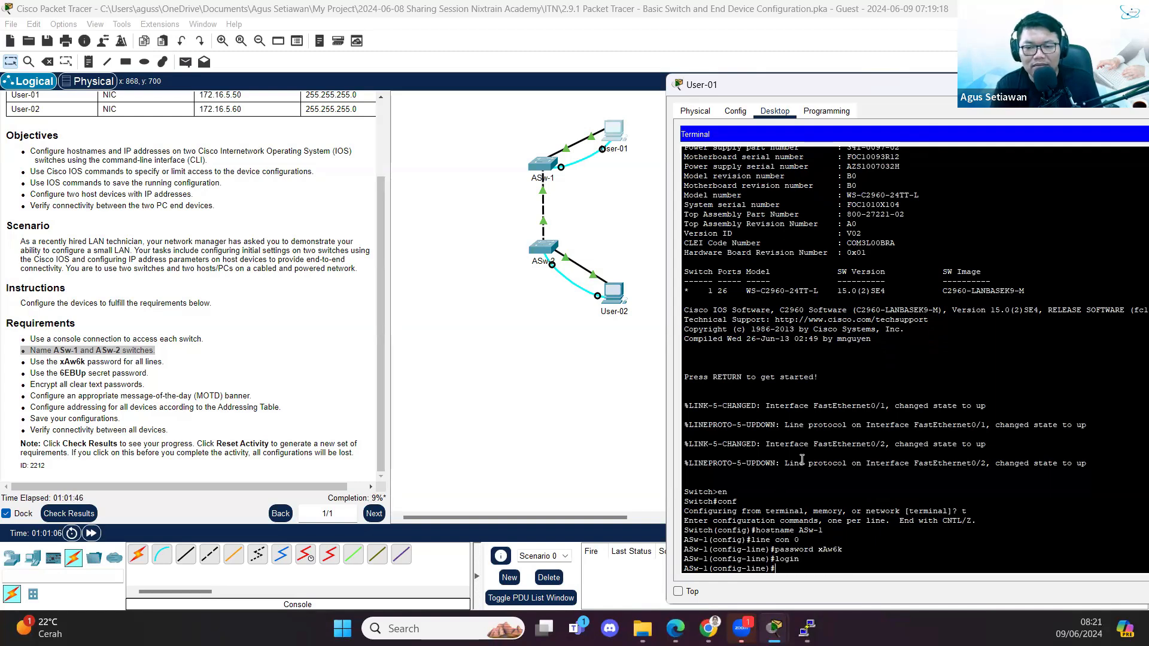
key(Return)
- Set the same password with login on VTY lines 0 4
text(line vty 0 4)
key(Return)
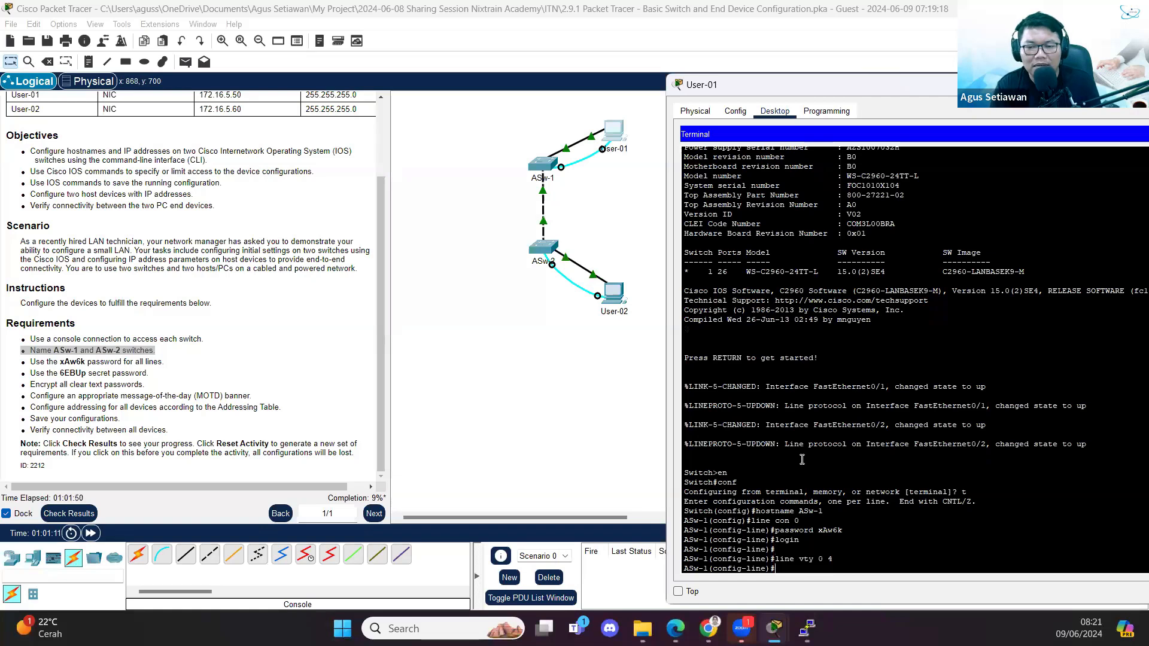
text(passw)
text(ord)
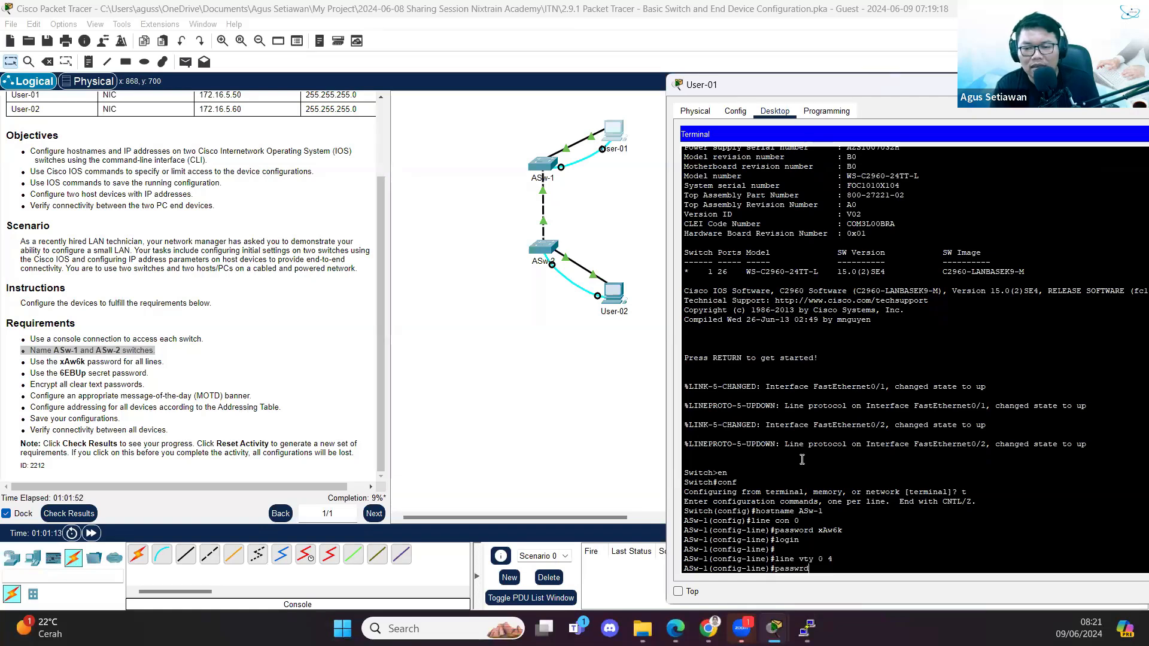
text( xAw6k)
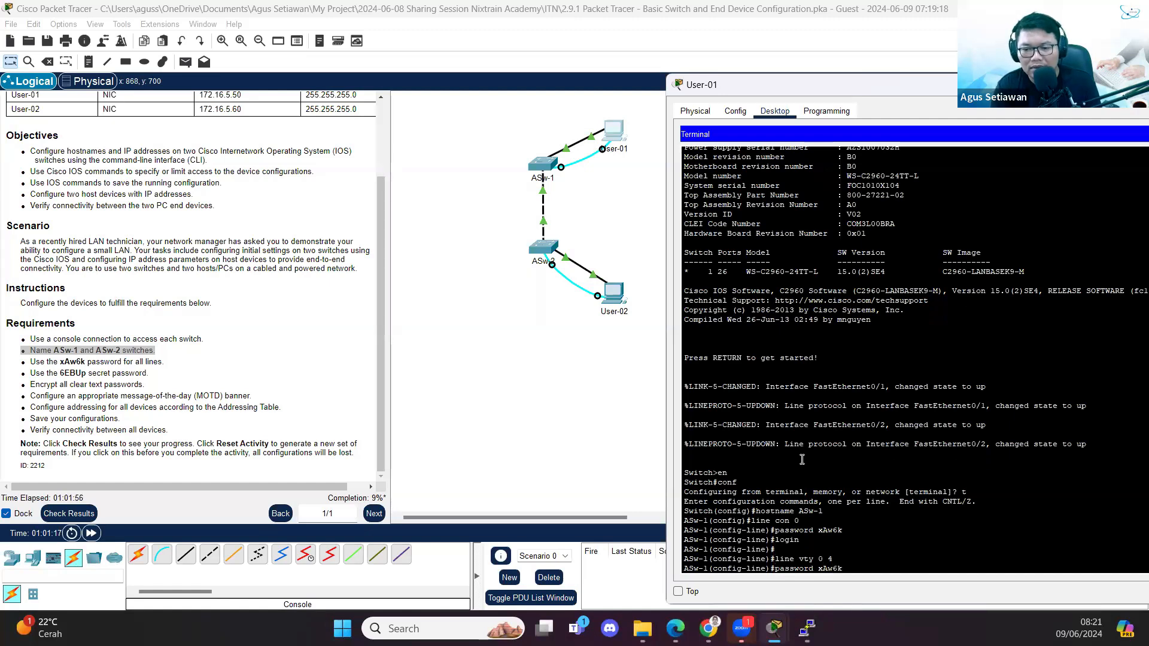
key(Return)
text(login)
key(Return)
key(Return)
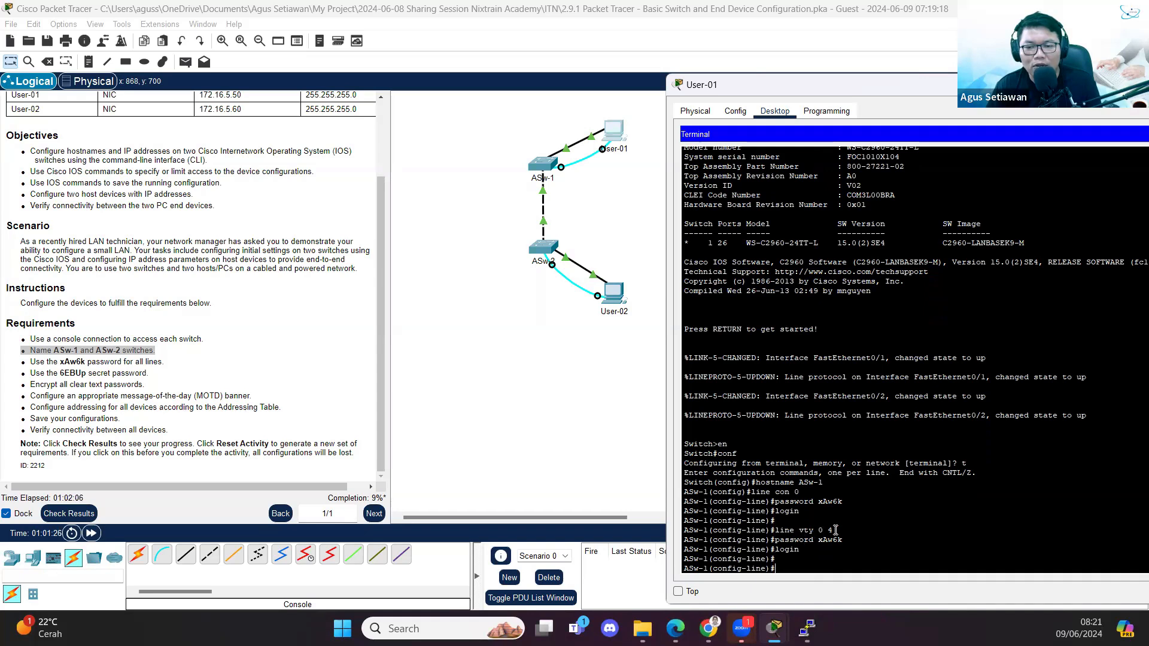
drag(835, 531, 778, 531)
click(778, 530)
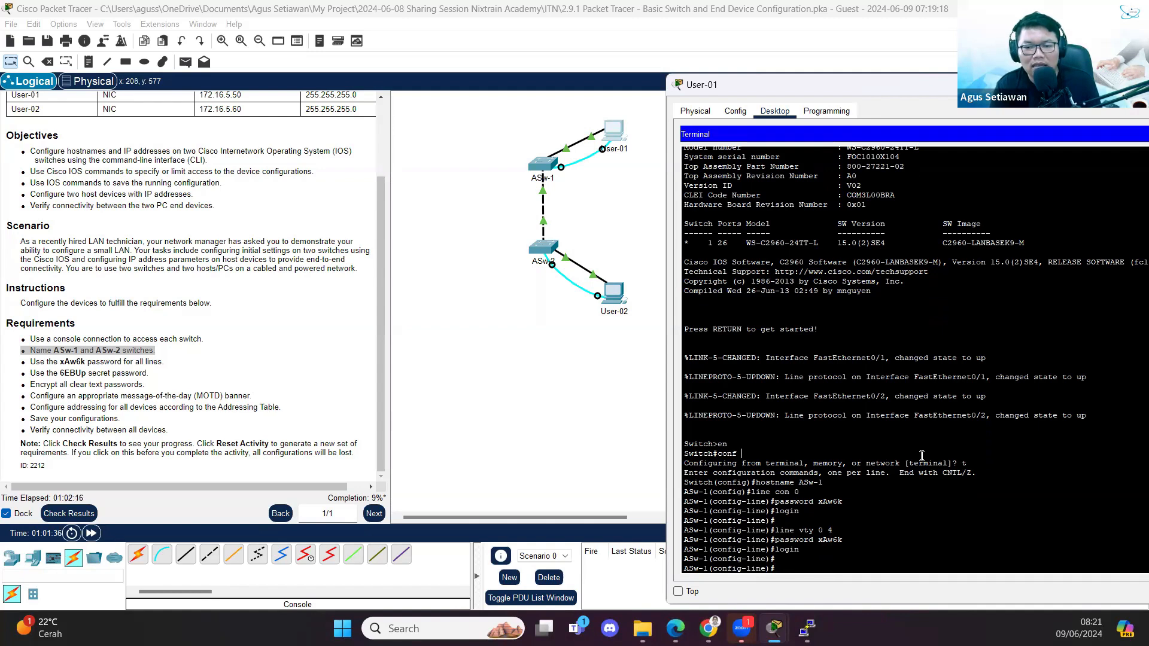
- Set the enable secret password and turn on service password-encryption
text(enable secet)
key(BackSpace)
text(ret)
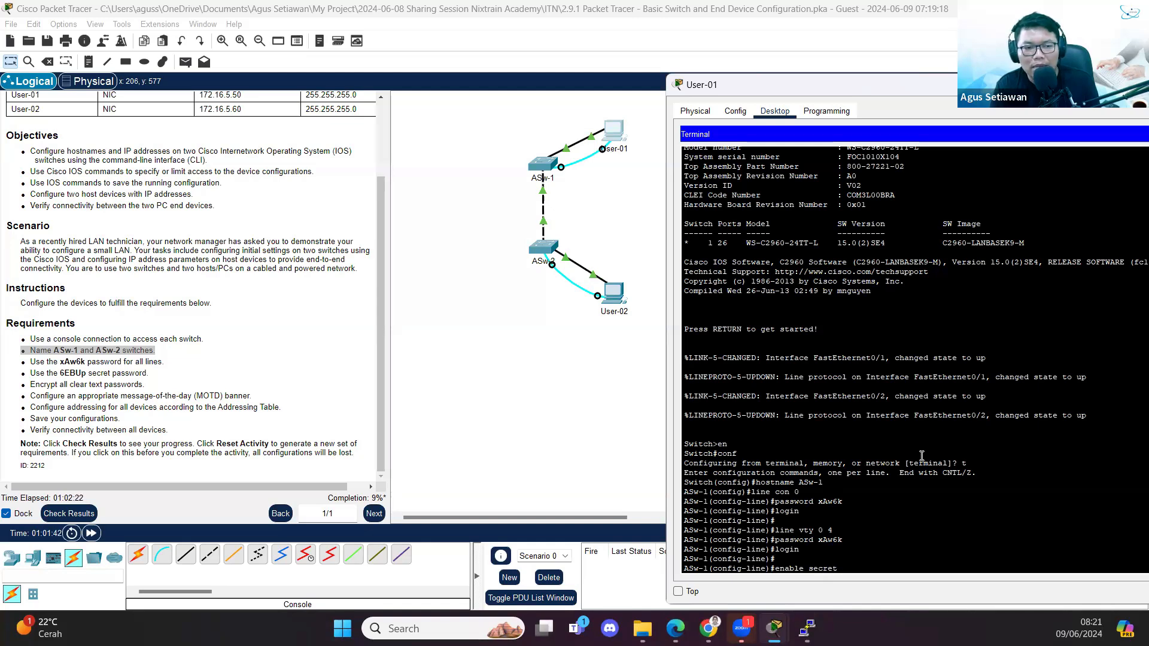
text( 6EBUp)
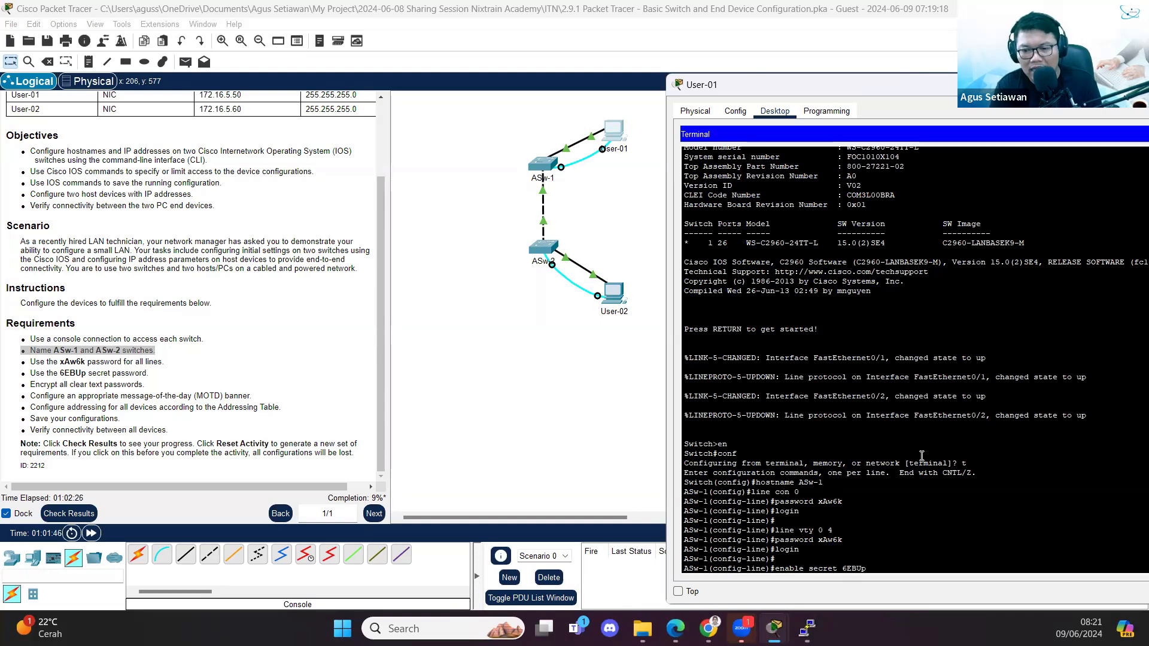
key(Return)
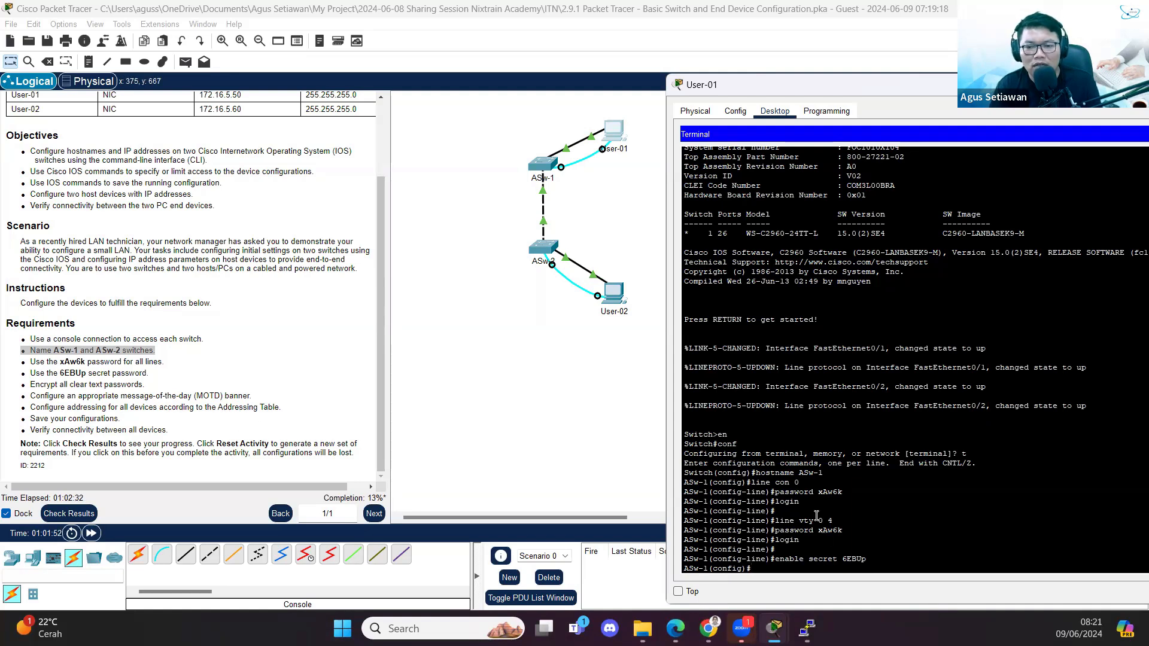
text(servic)
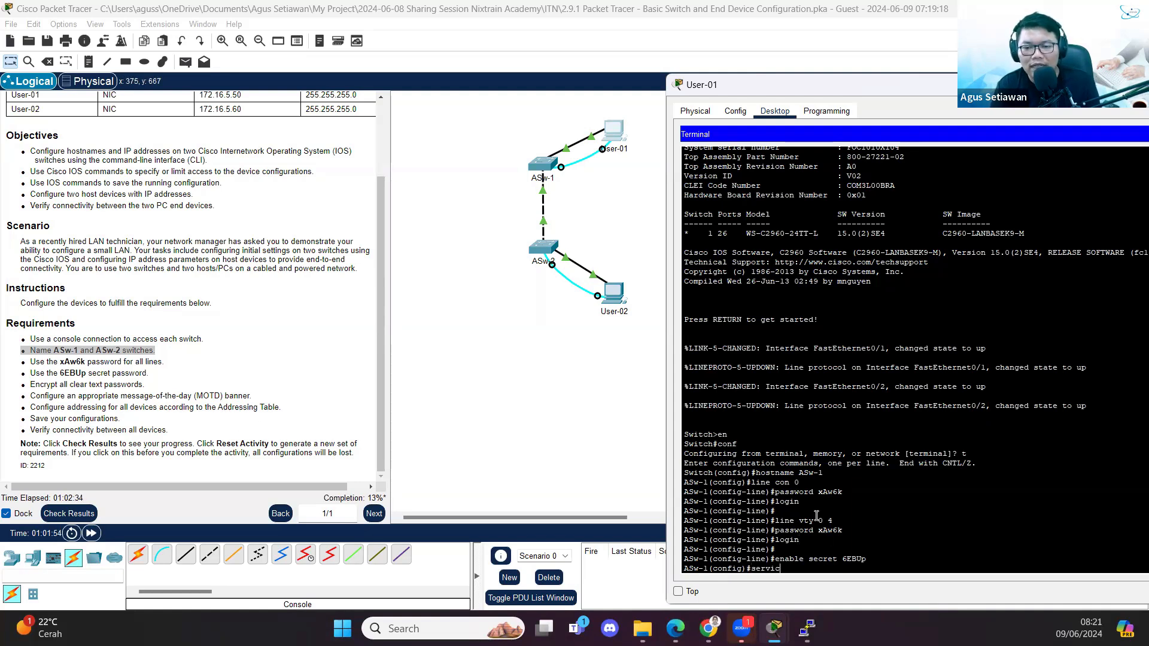
text(e password-e)
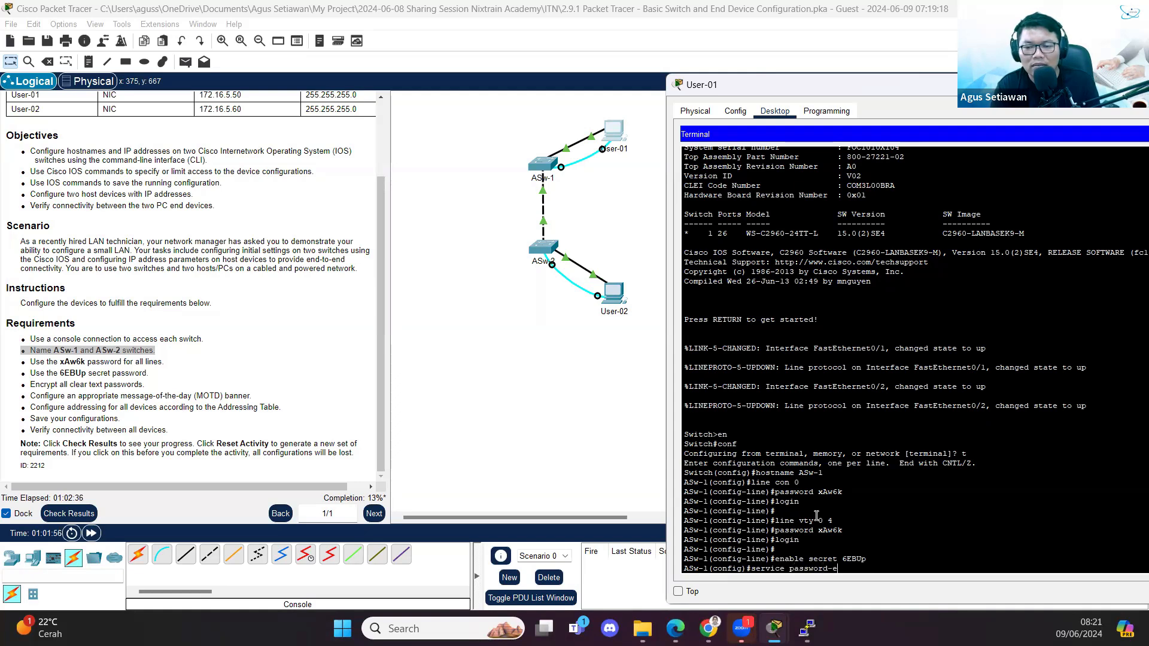
text(ncryption)
key(Return)
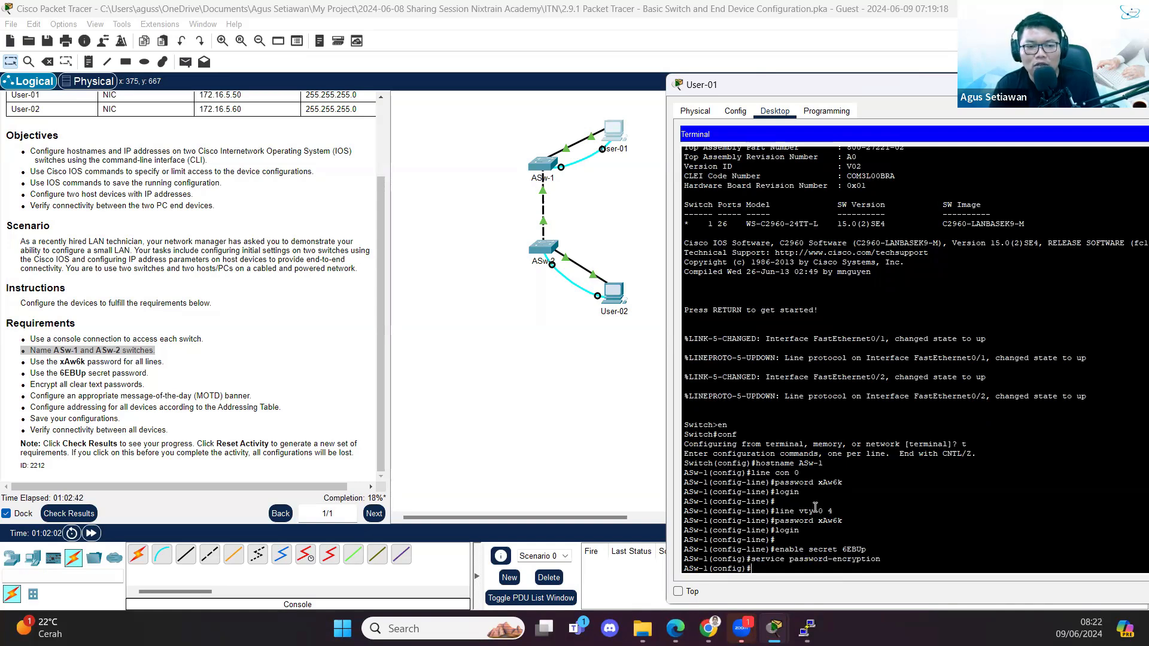
- Set ASw-1's MOTD banner to 'Authorized users only!' using # delimiters, then scroll to the Addressing Table
text(banner motd)
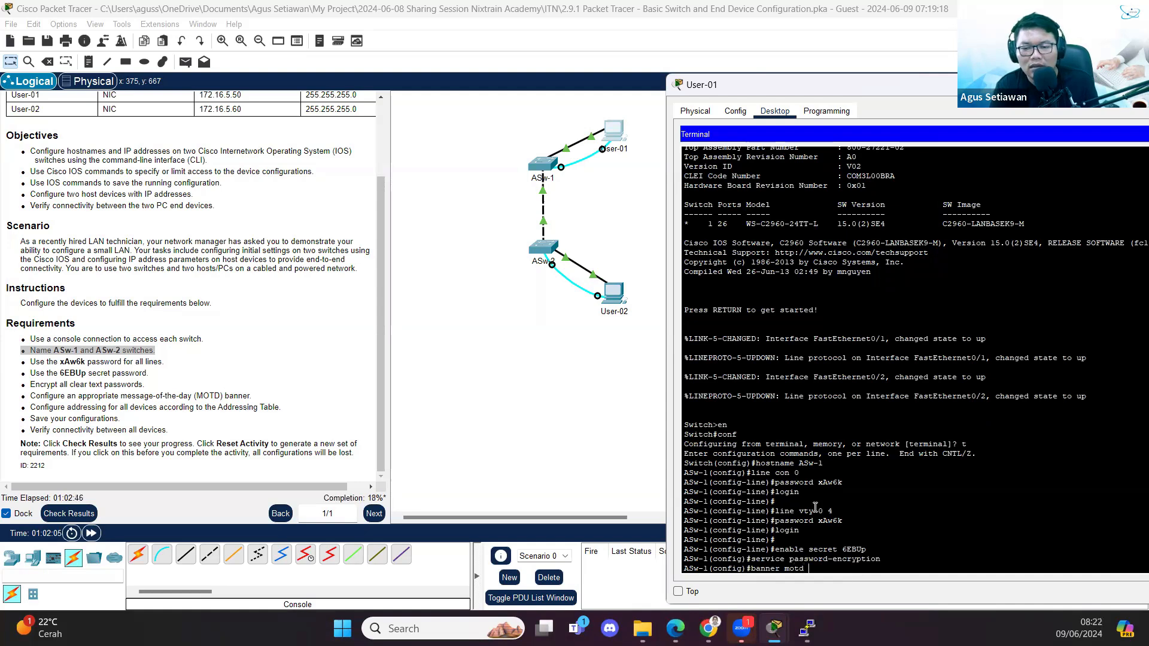
key(Return)
text(banner motd)
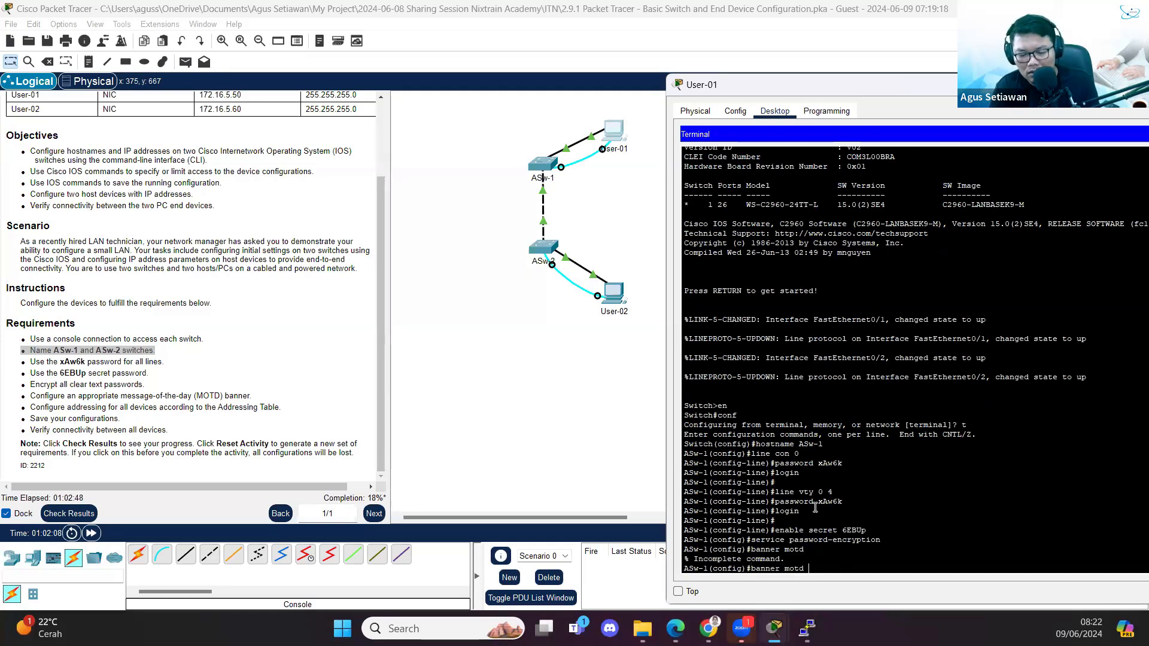
text( #)
key(Return)
text(Auth)
text(orise)
text(ed u)
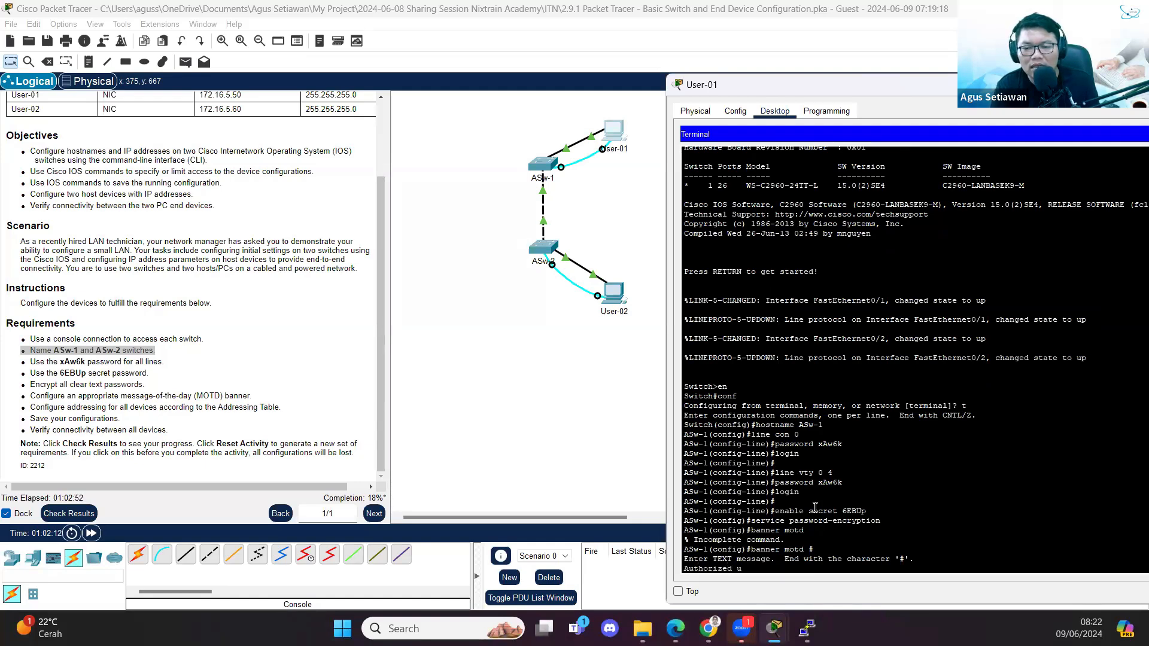
text(sers only!)
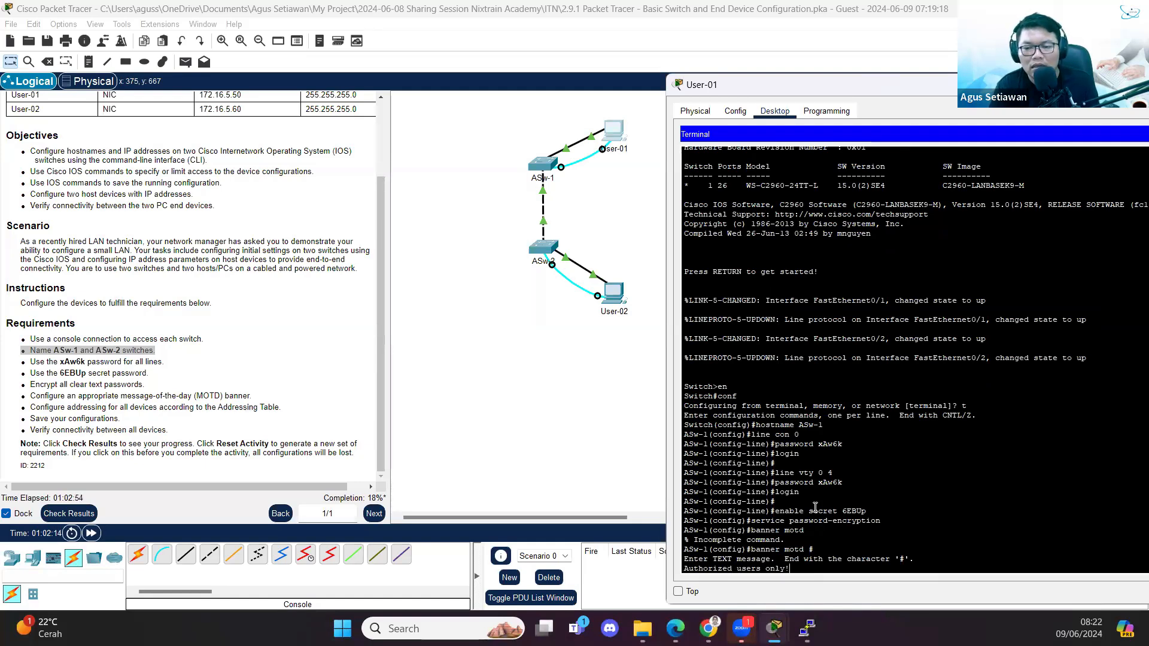
key(Return)
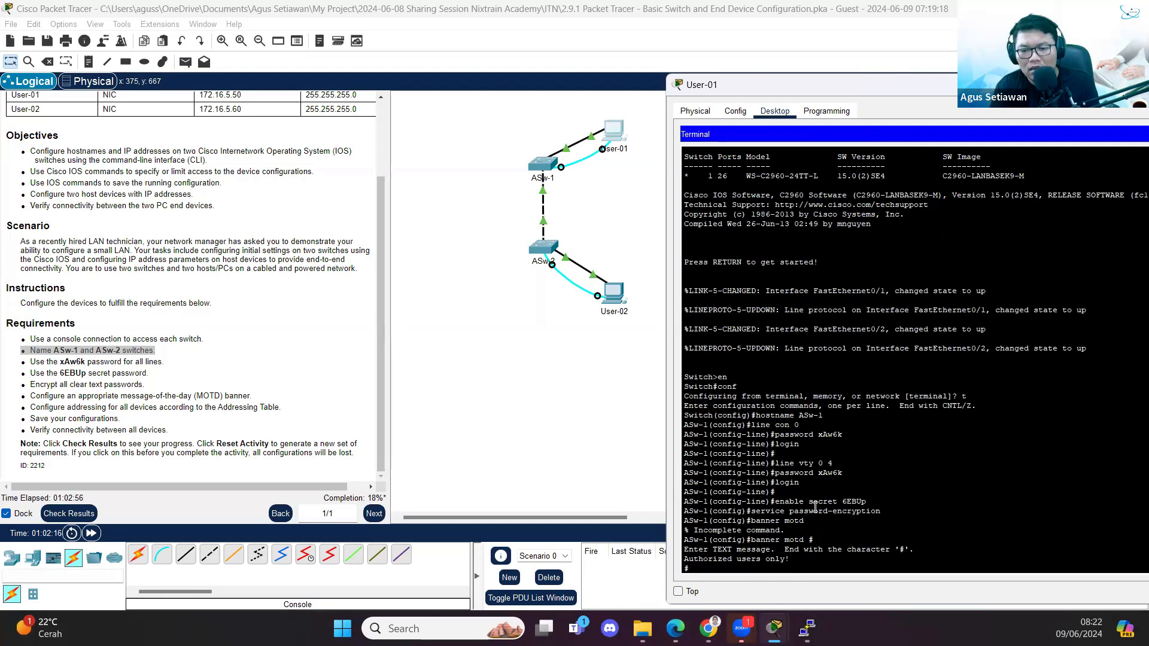
text(#)
key(Return)
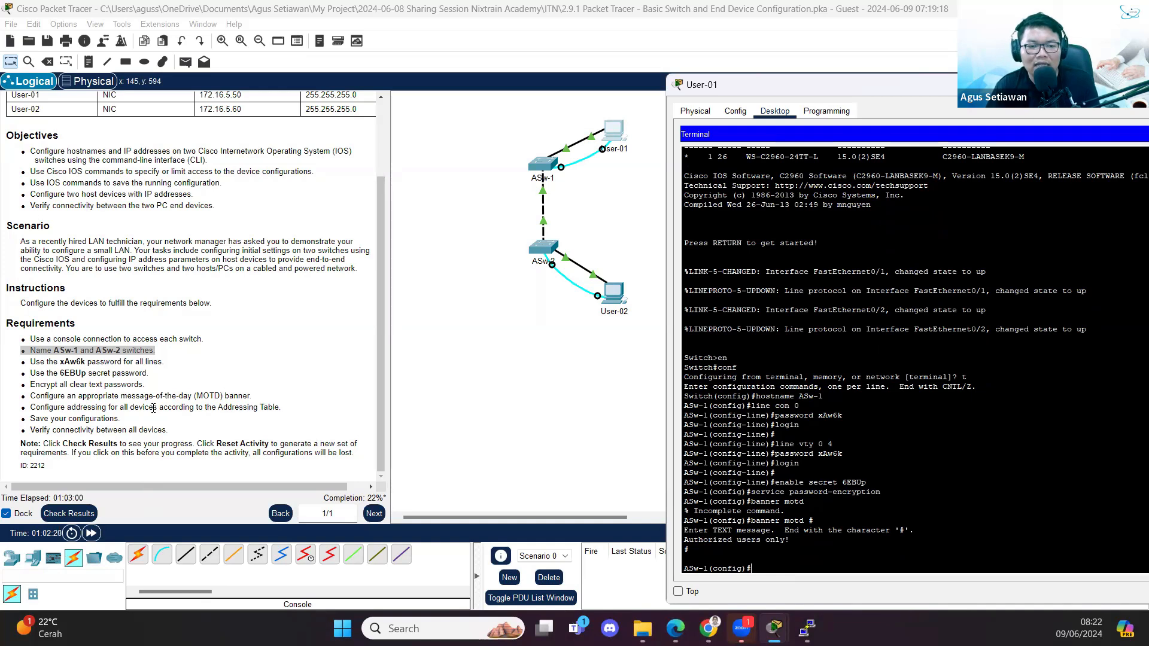
scroll(154, 408, up, 3)
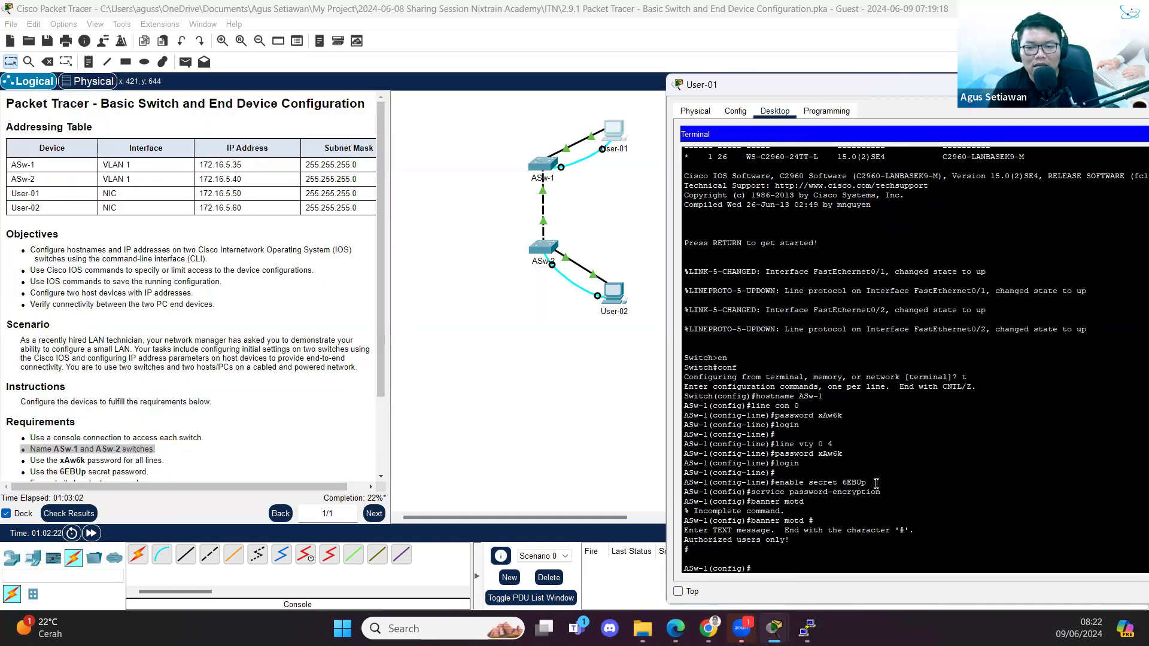
- Assign VLAN 1 address 172.16.5.35 255.255.255.0, bring it up with no shutdown, and save with do write
text(int vlan)
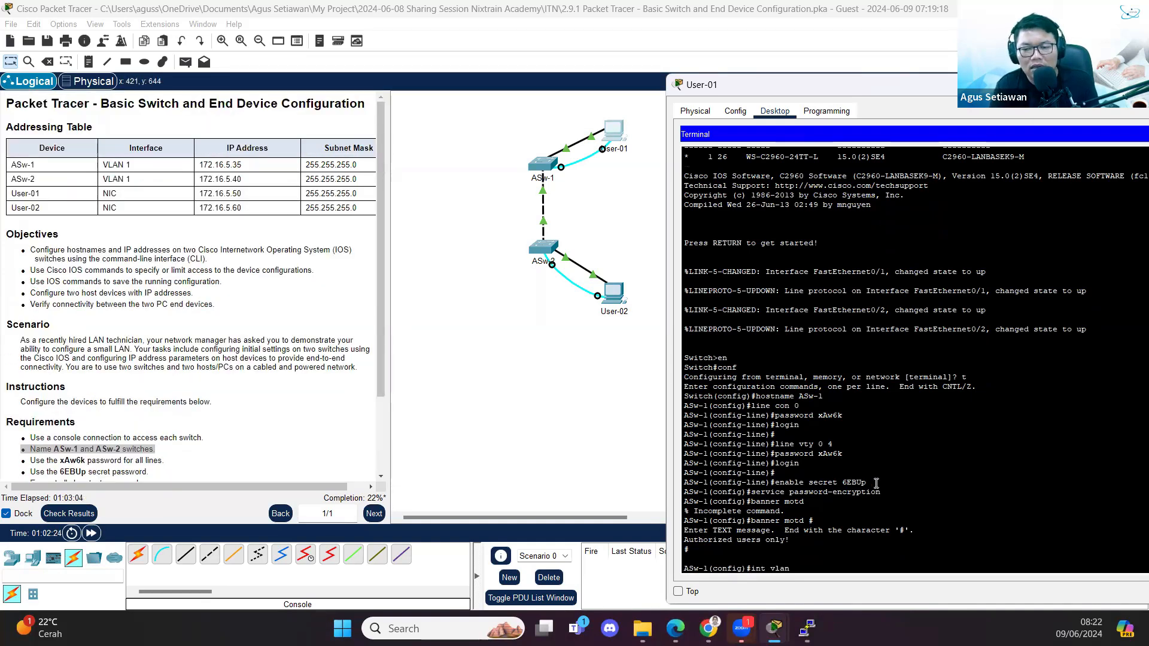
text( 1)
key(Return)
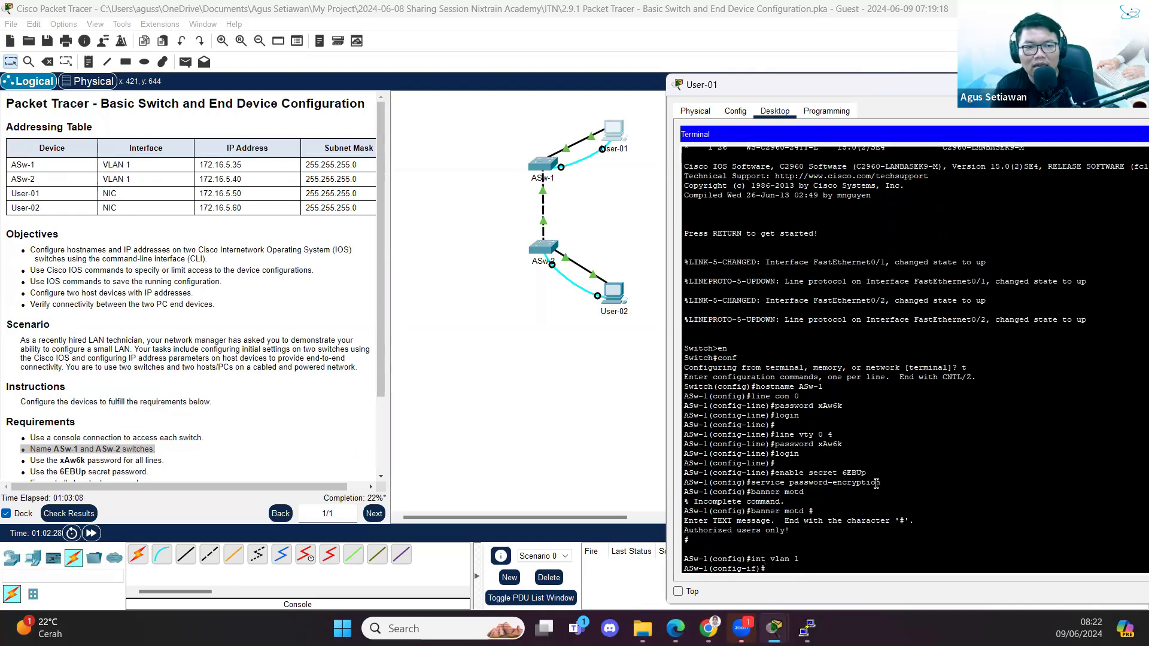
text(ip add)
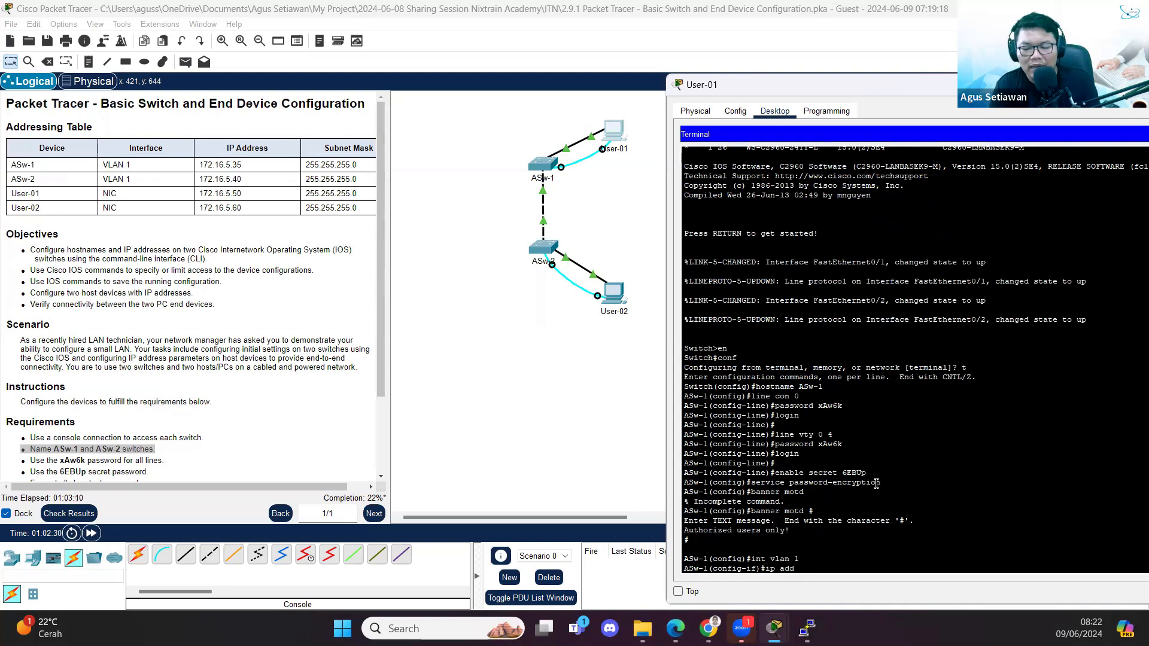
text( 172.16.5)
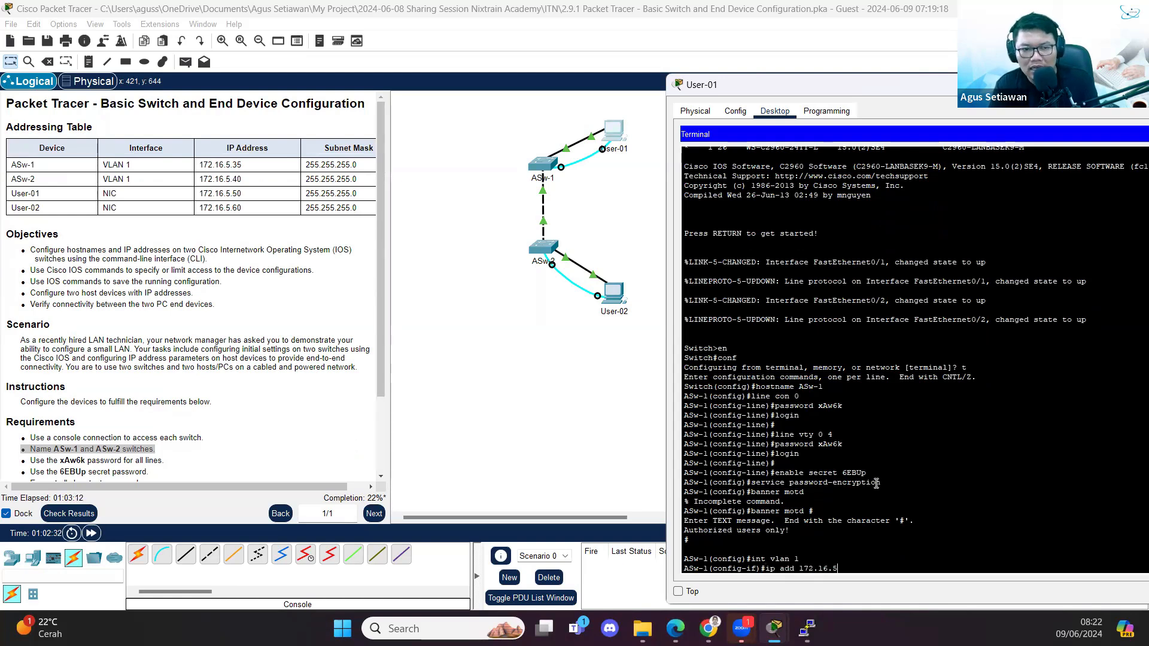
text(.35 25)
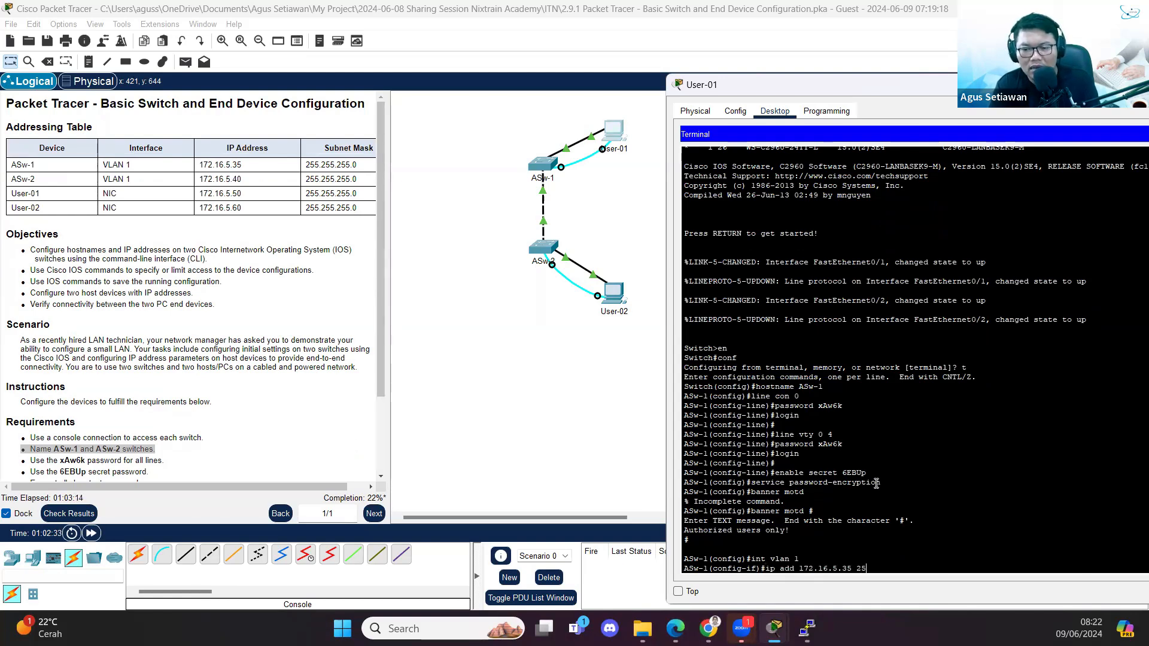
text(5.255.255.0)
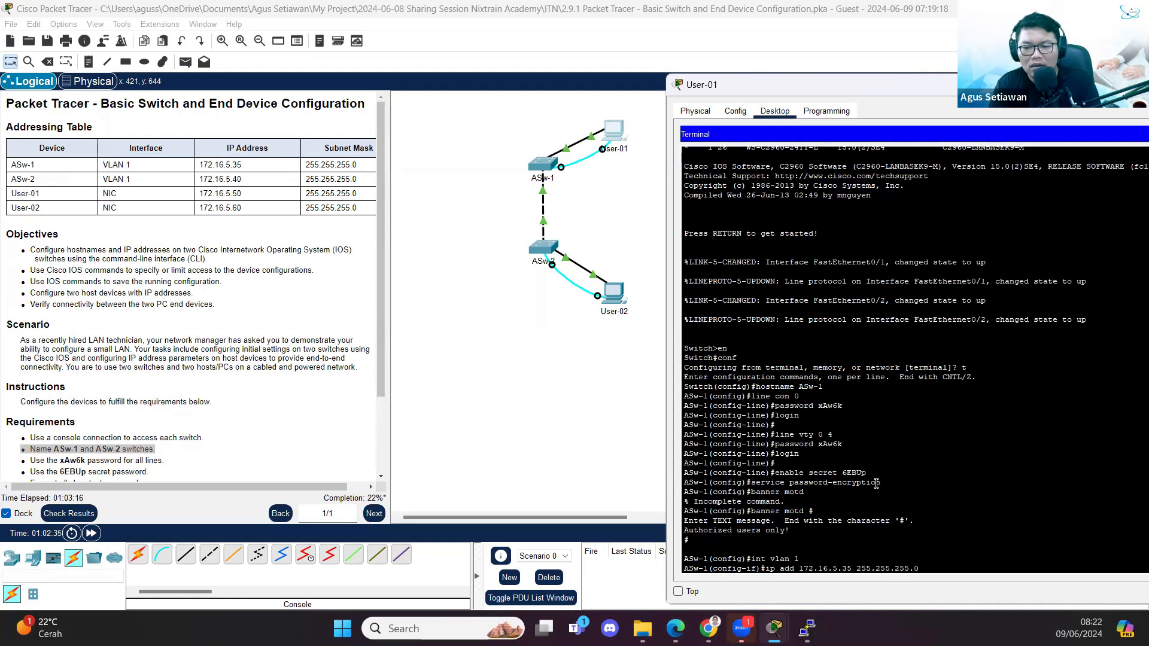
key(Return)
text(no sh)
key(Return)
scroll(191, 424, down, 3)
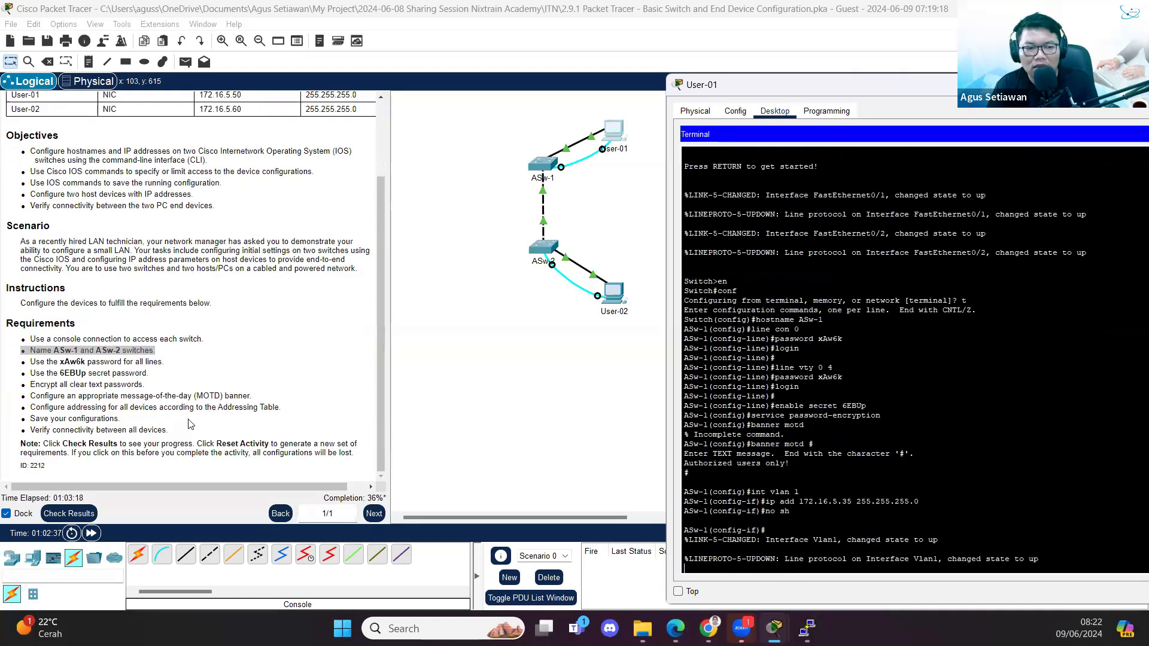
click(909, 433)
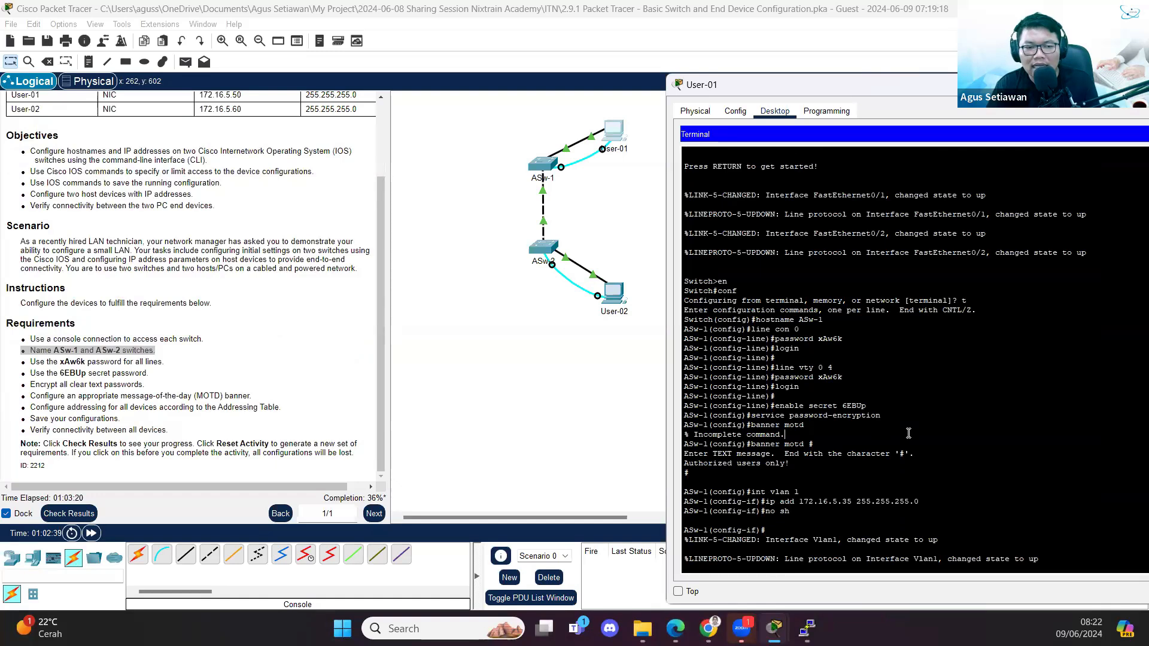
text(do wr)
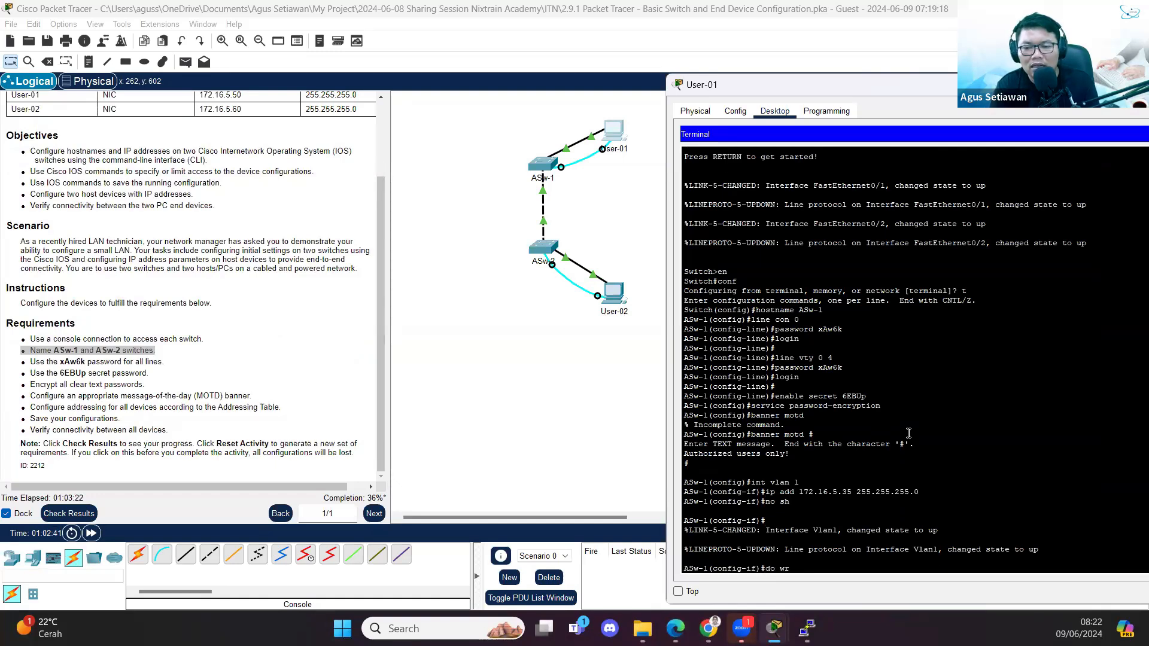
text(ite)
key(Return)
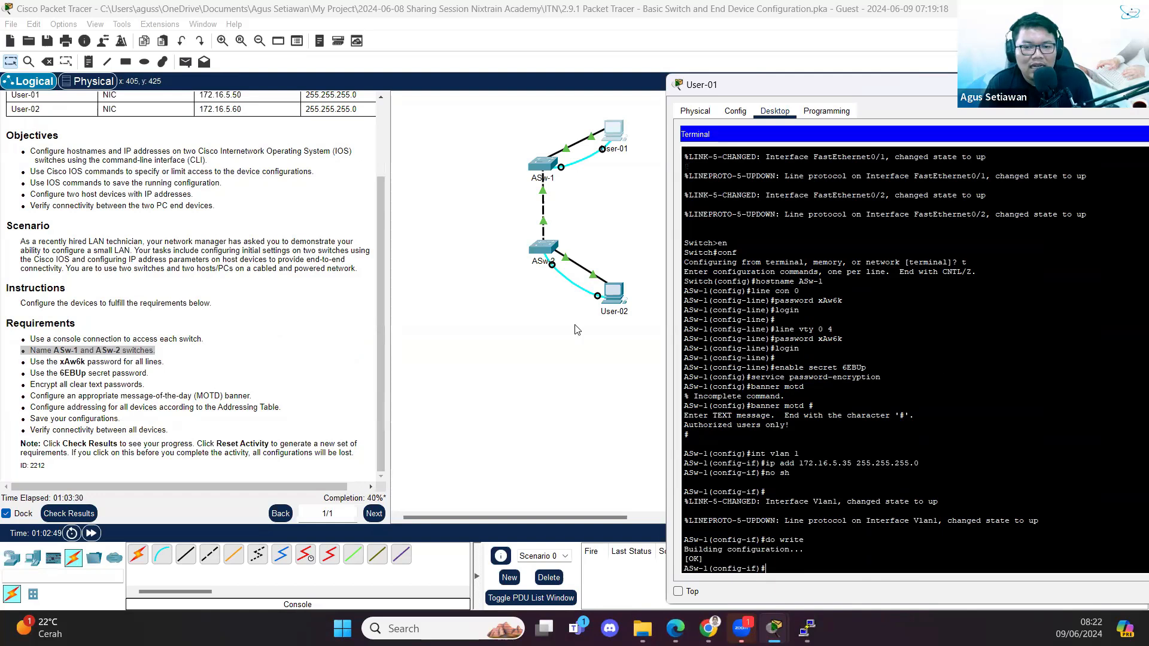
- Open a console Terminal on User-02 with the default serial settings
click(618, 298)
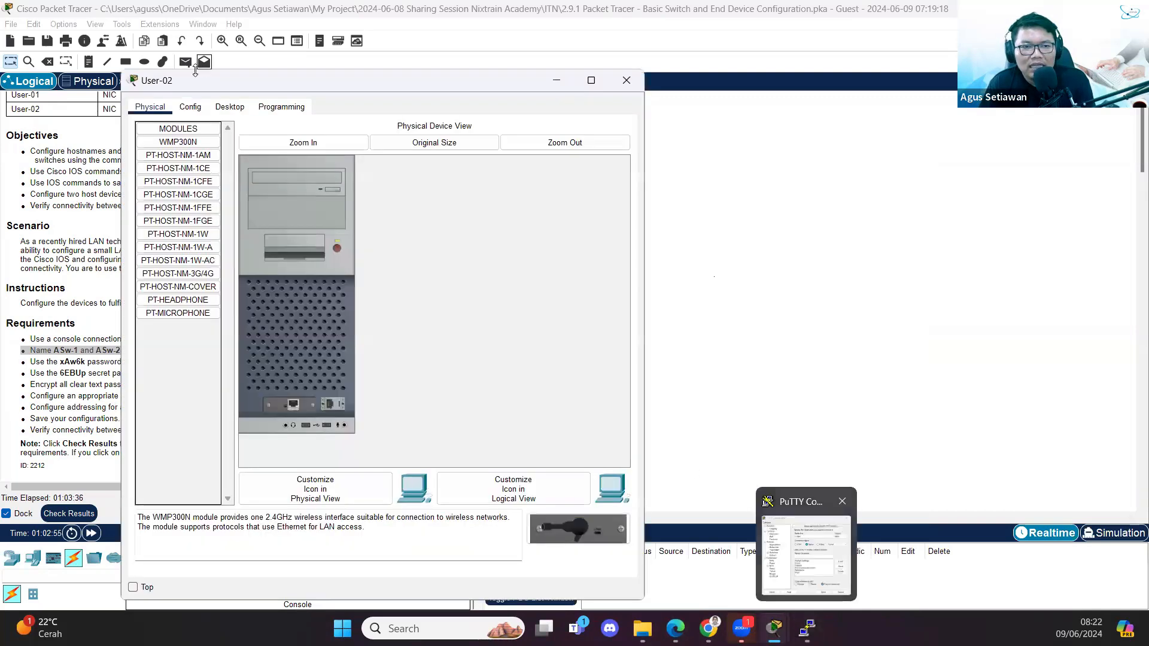
click(230, 107)
click(189, 176)
click(620, 129)
click(395, 179)
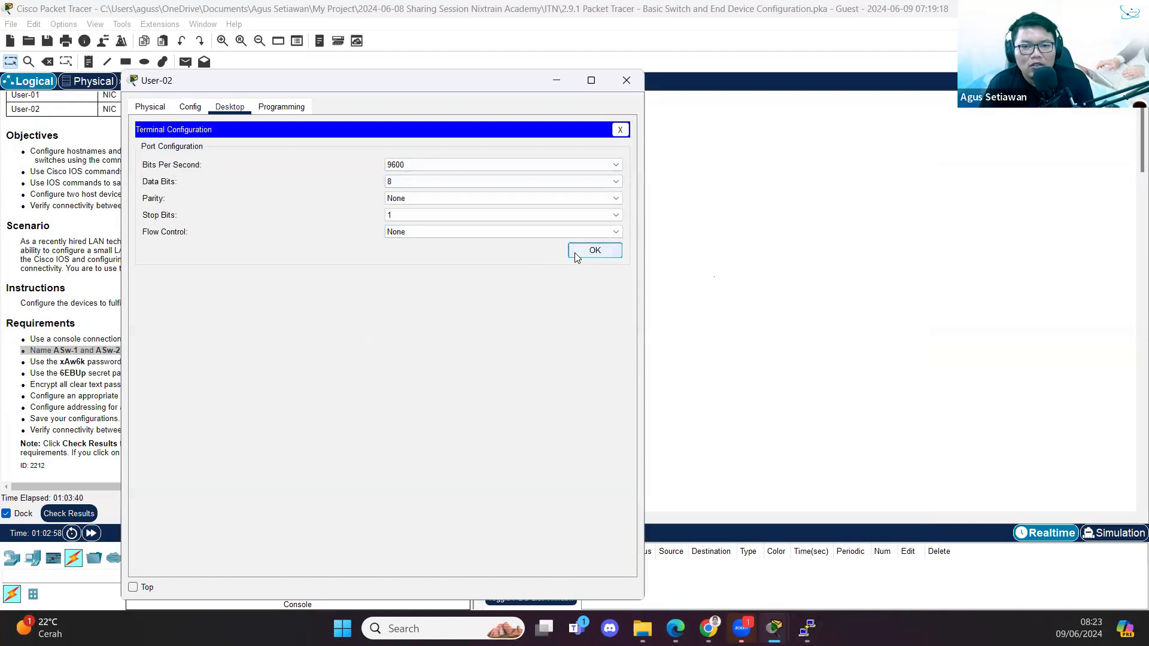
click(576, 252)
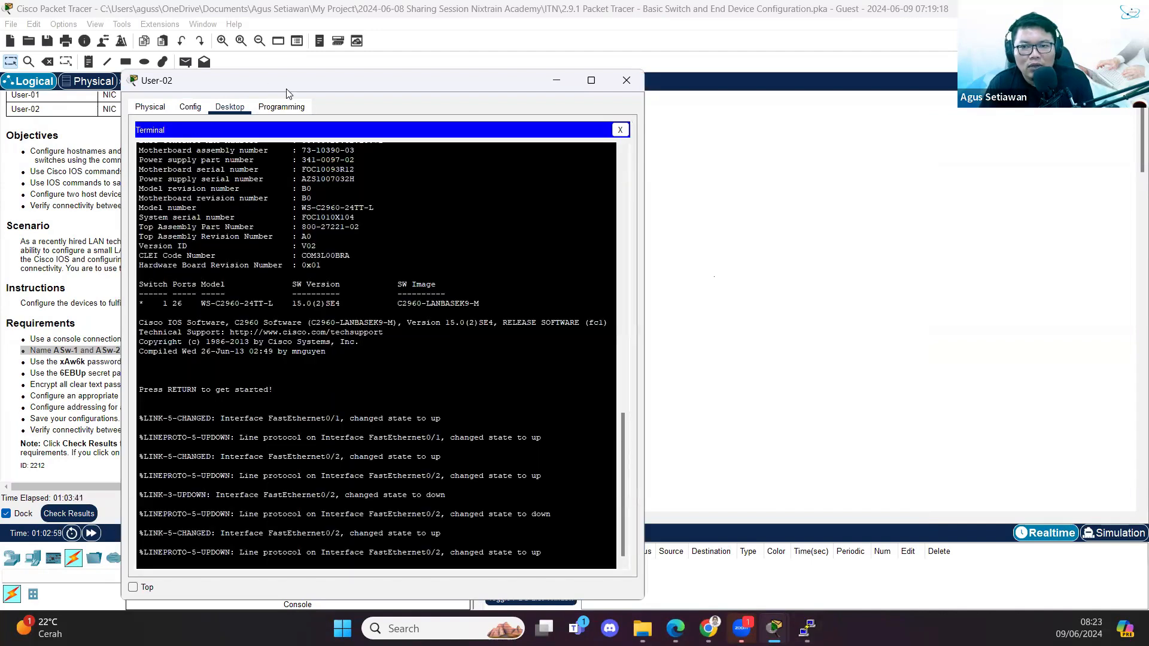
- Arrange User-01's and User-02's terminal windows side by side
drag(286, 93, 806, 92)
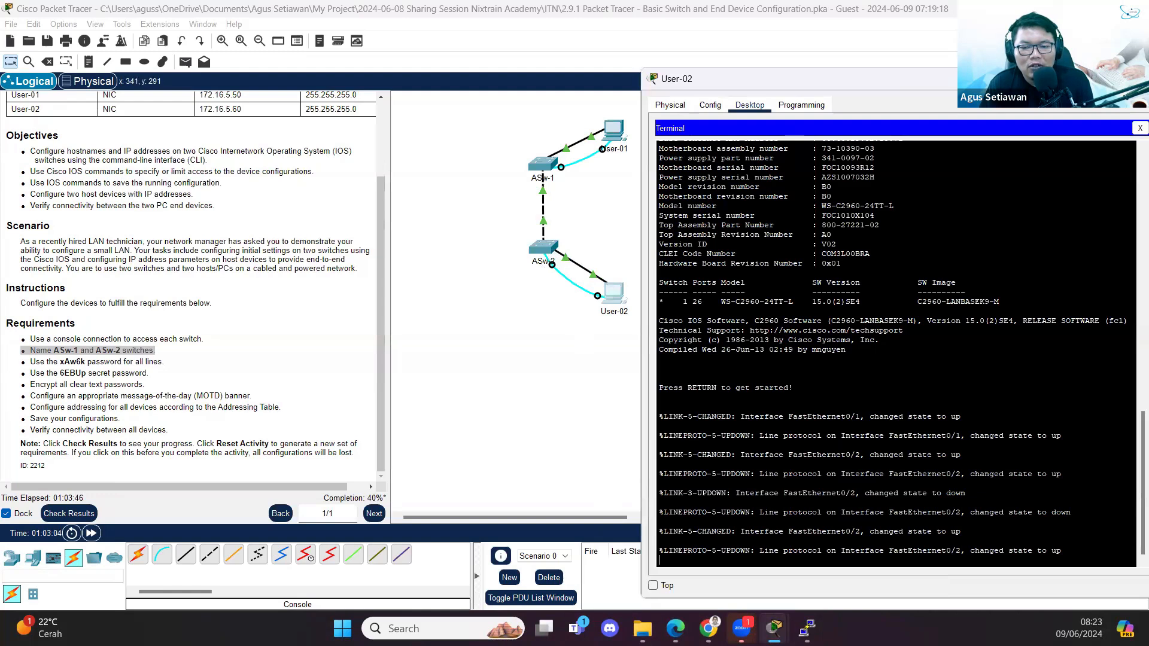
mouse_move(774, 629)
click(820, 551)
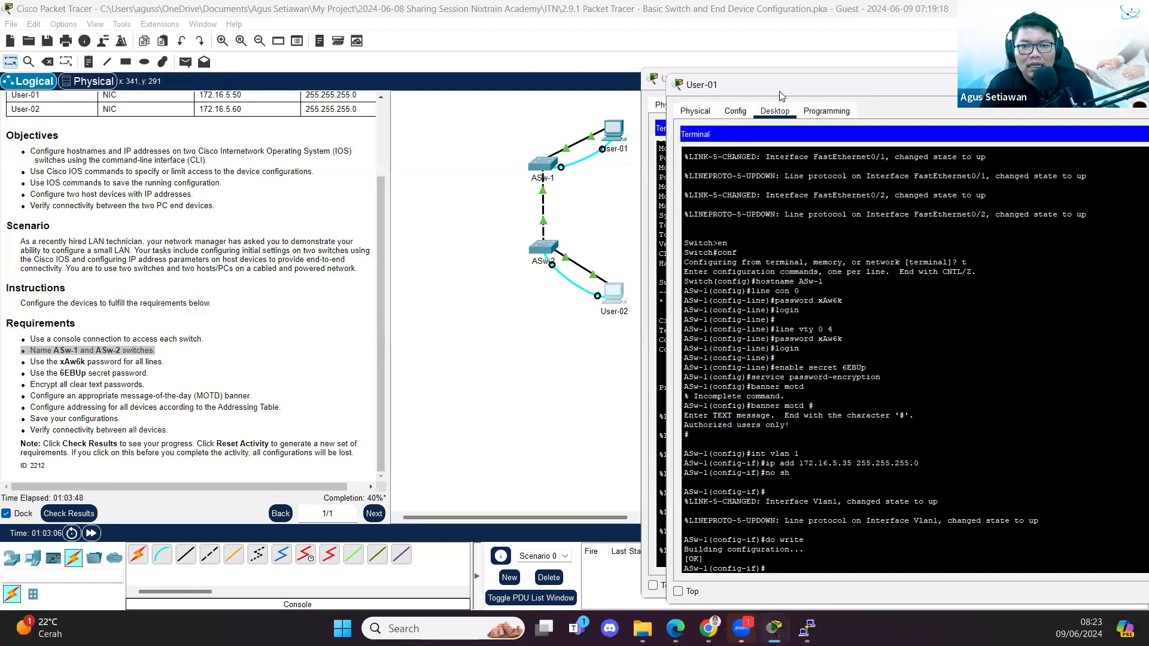
drag(780, 95, 210, 91)
click(762, 210)
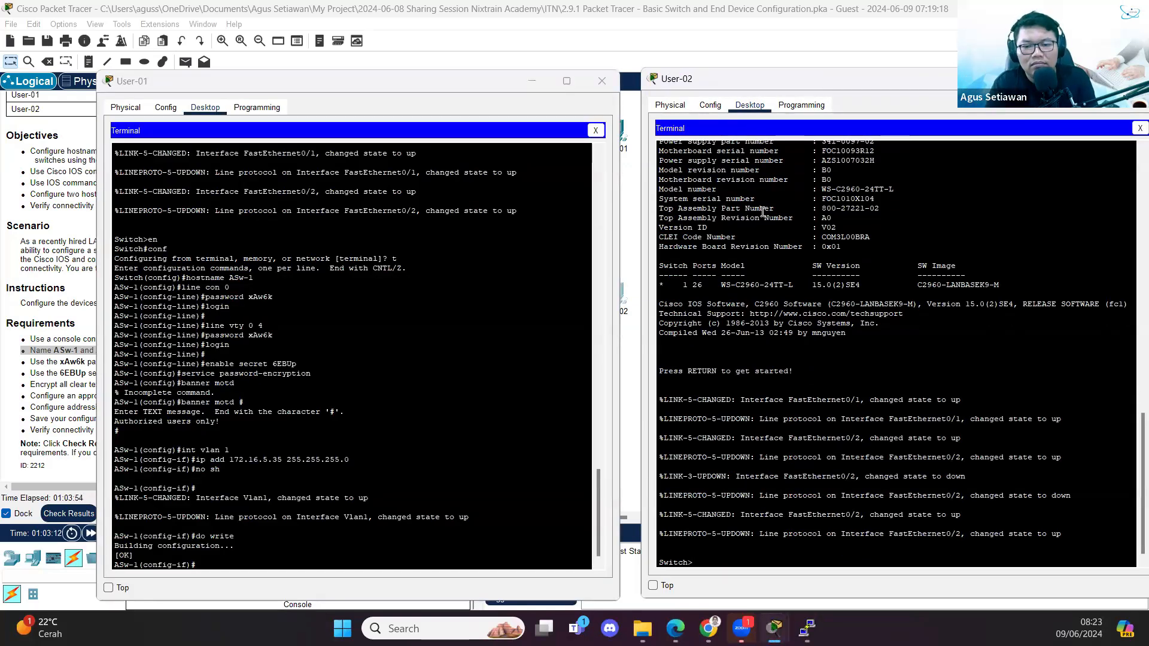
- Enter global configuration on the second switch and set its hostname to ASw-2
text(en)
key(Return)
text(conf t)
key(Return)
text(hostname AS)
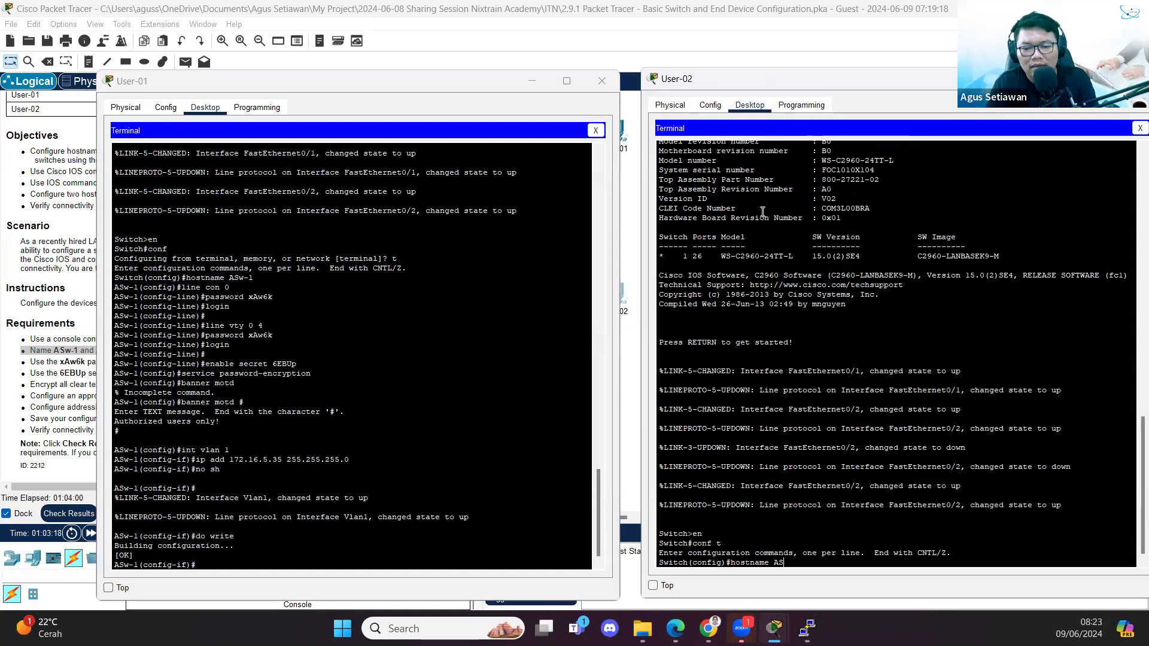
text(w-2)
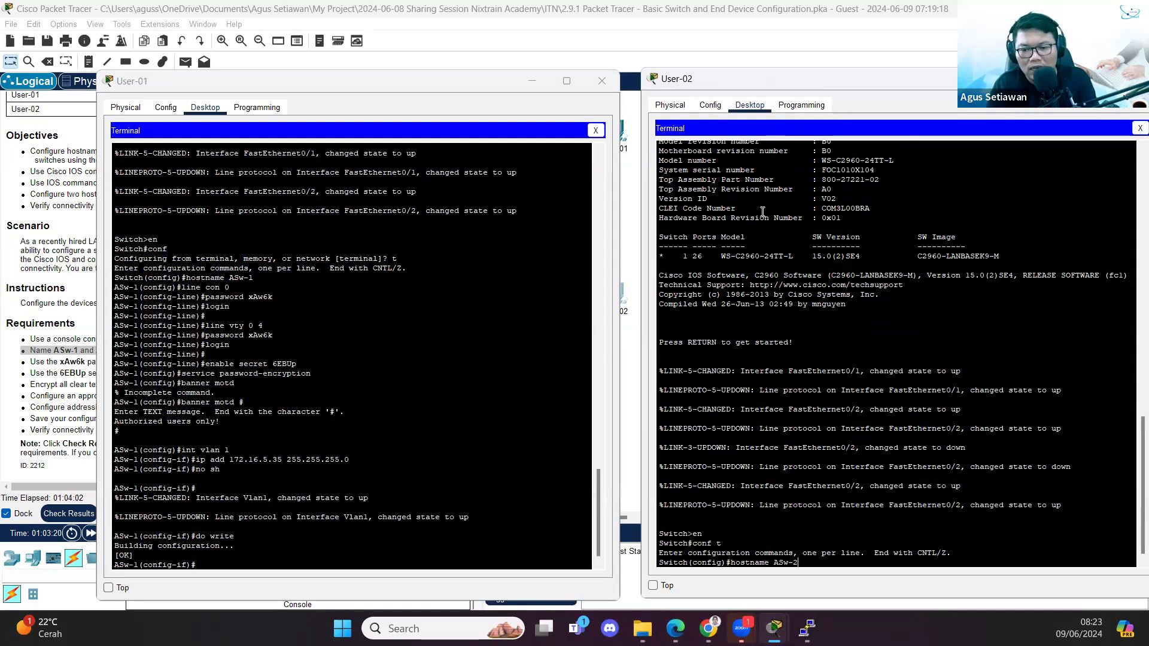
key(Return)
- Enter line console 0 configuration on ASw-2 and reposition both terminal windows
text(line console 0)
key(Return)
text(p)
key(BackSpace)
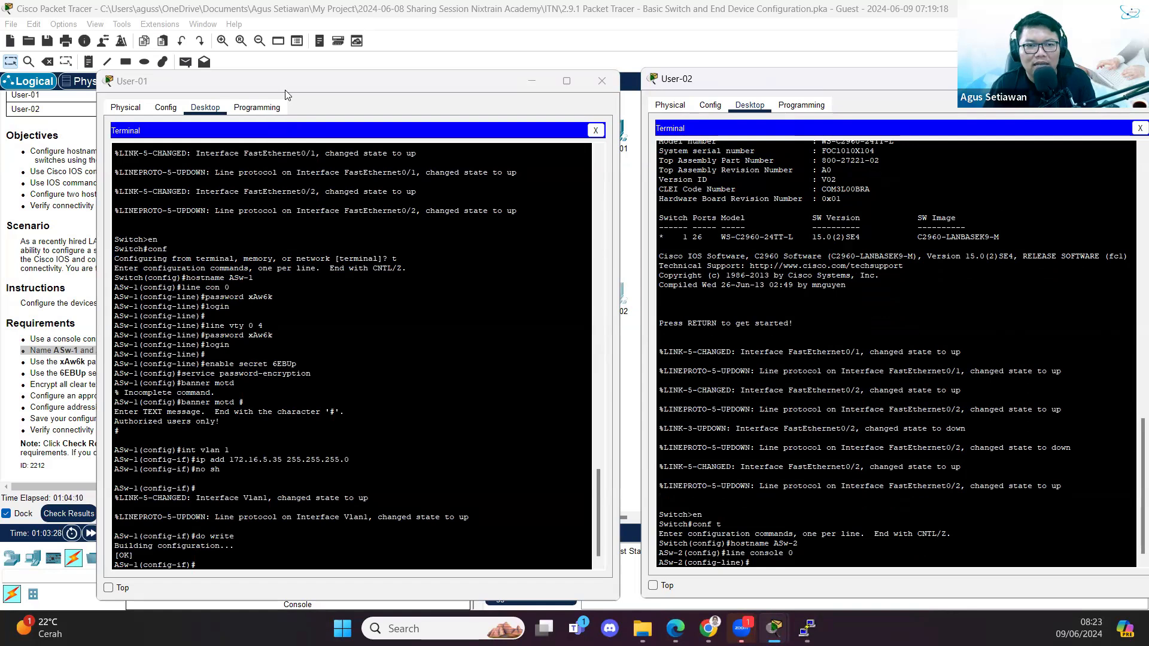
drag(286, 82, 273, 34)
drag(714, 73, 699, 30)
- Copy ASw-1's console password command to ASw-2 and require login on the console line
click(207, 242)
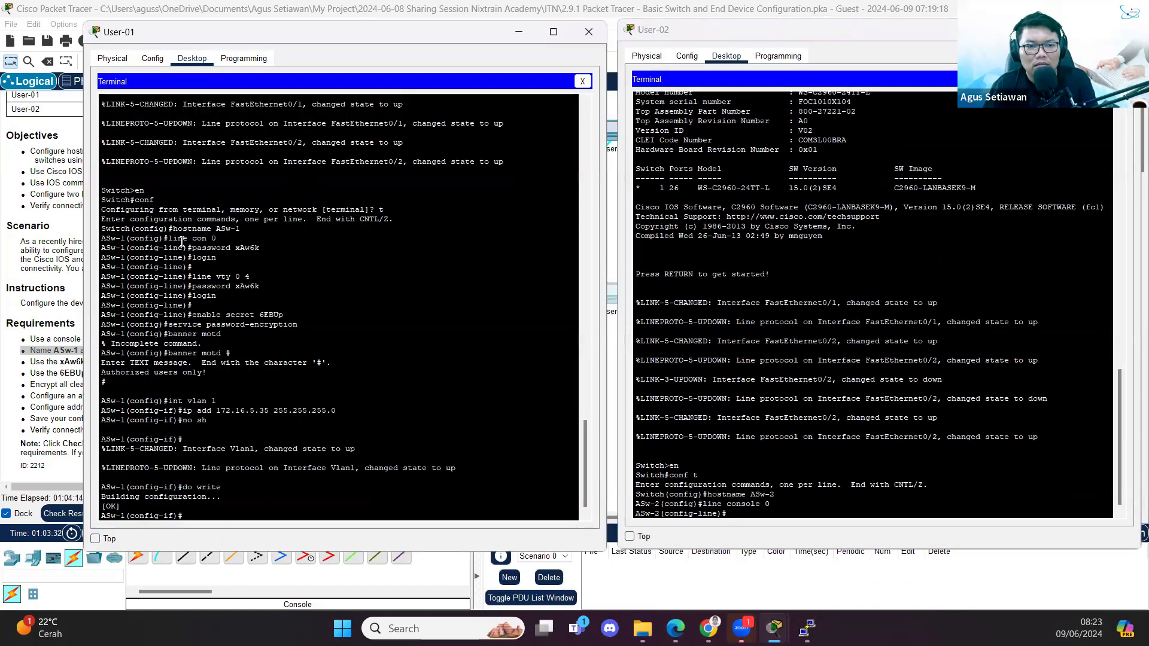
drag(192, 247, 260, 248)
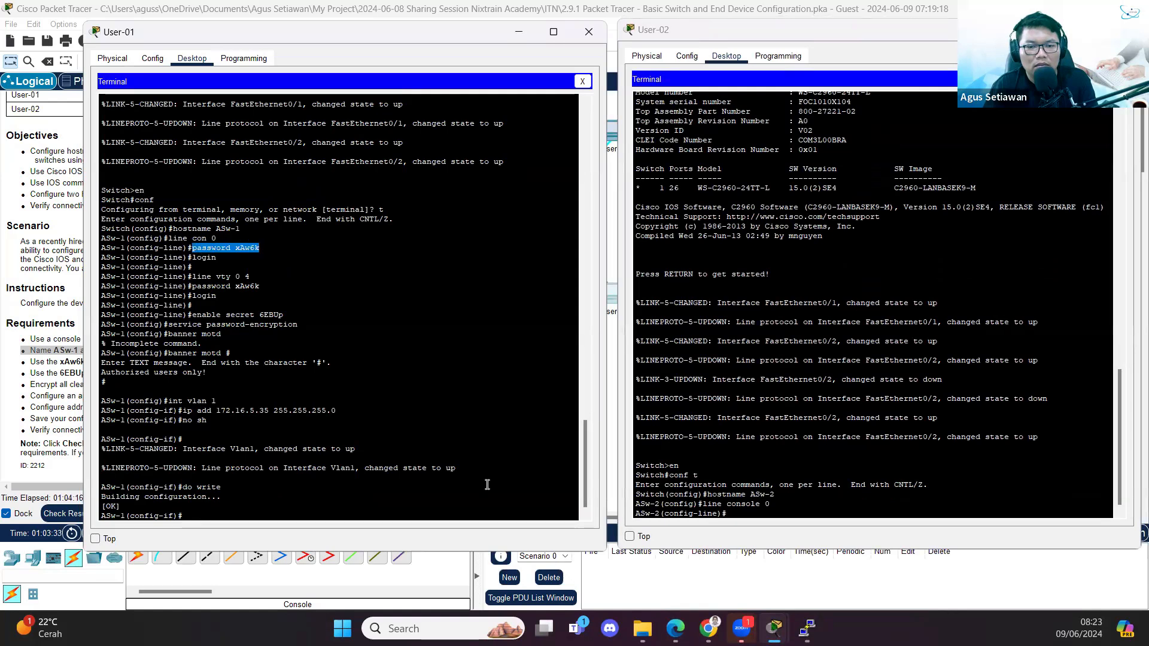
right_click(240, 248)
click(264, 259)
right_click(886, 429)
click(902, 448)
key(Return)
text(l)
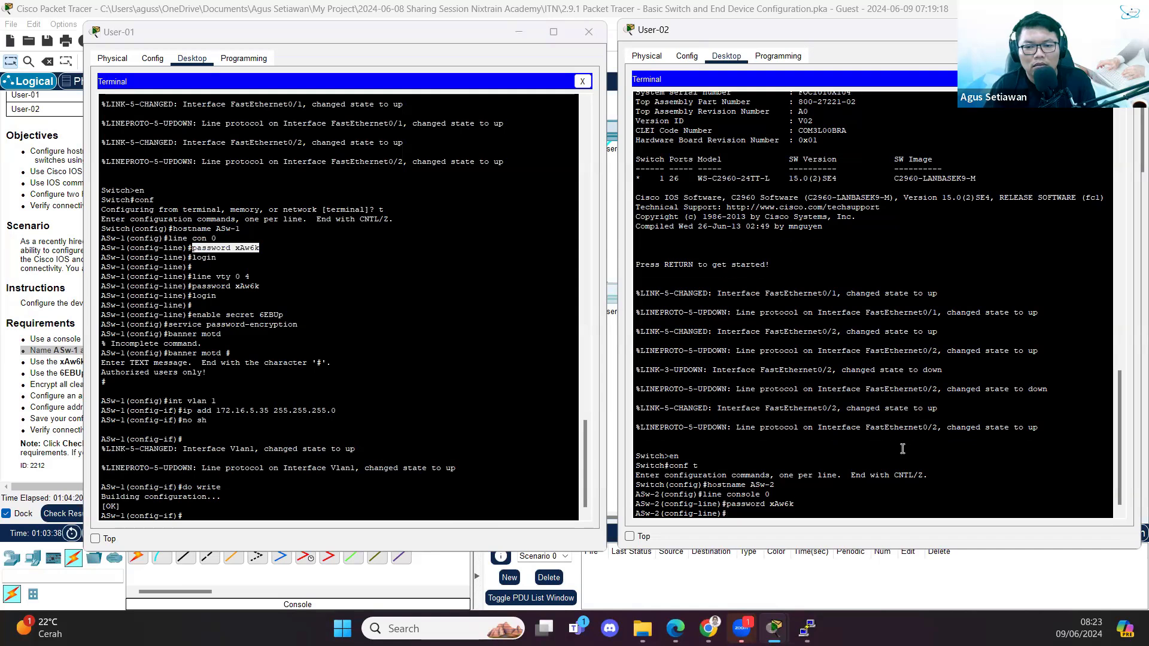
text(ogin)
key(Return)
key(Return)
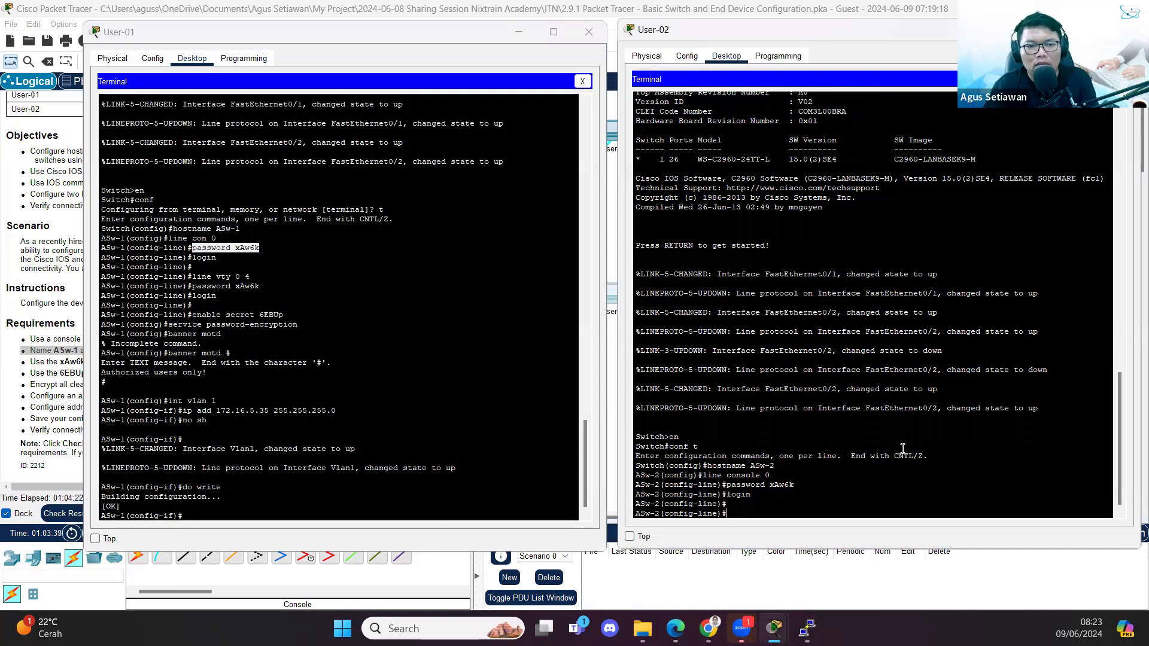
- Set ASw-2's line vty 0 4 password, copied from ASw-1, and require login
text(line v)
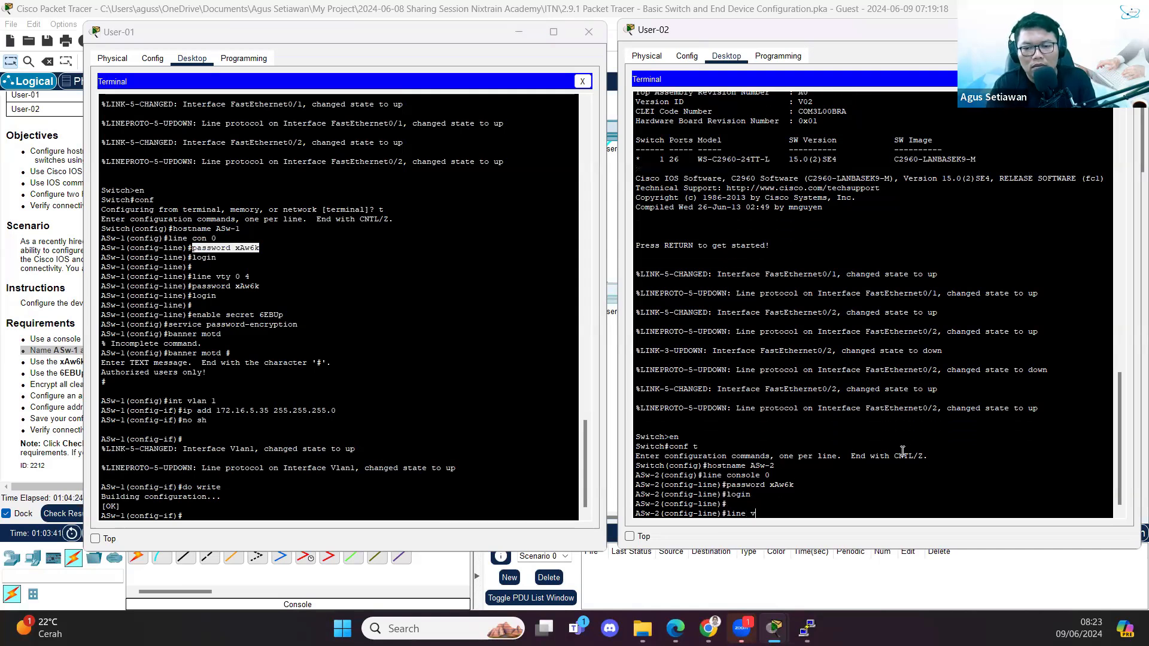
text(ty 0 4)
key(Return)
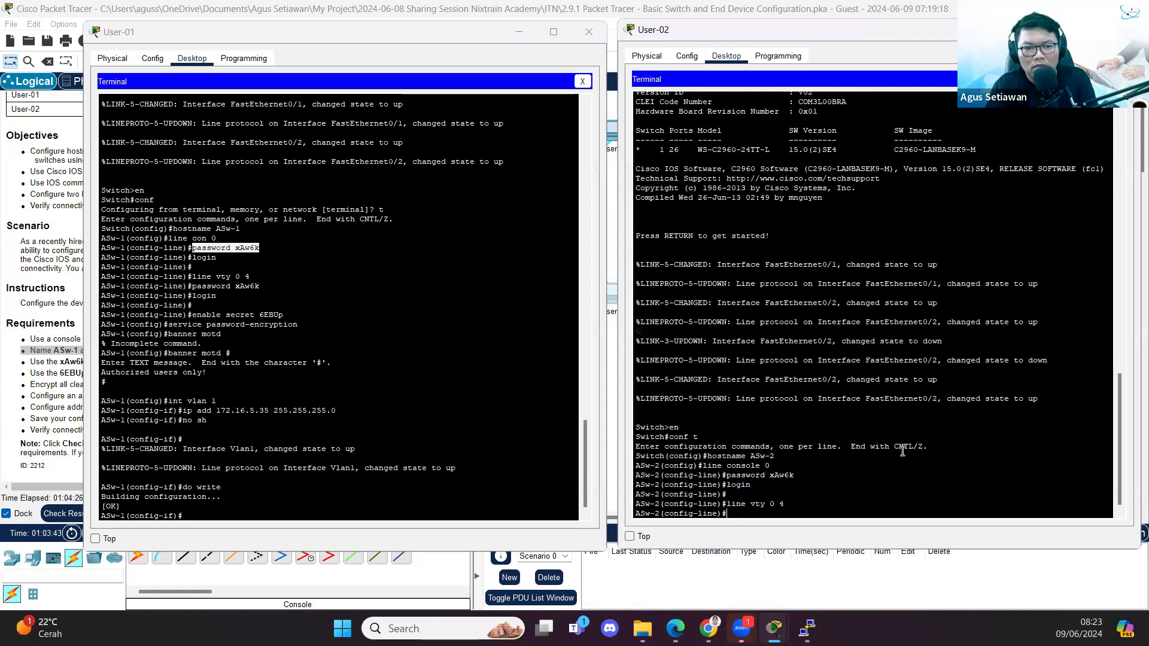
drag(192, 286, 259, 287)
right_click(260, 287)
click(279, 293)
right_click(799, 504)
click(814, 506)
key(Return)
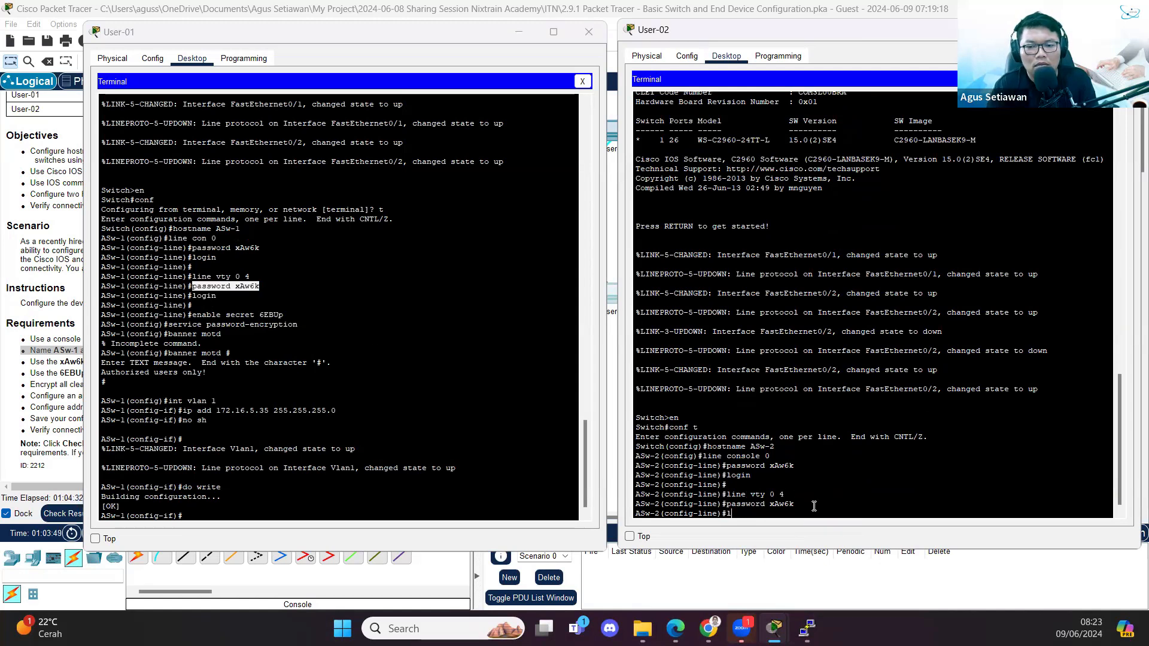
text(login)
key(Return)
key(Return)
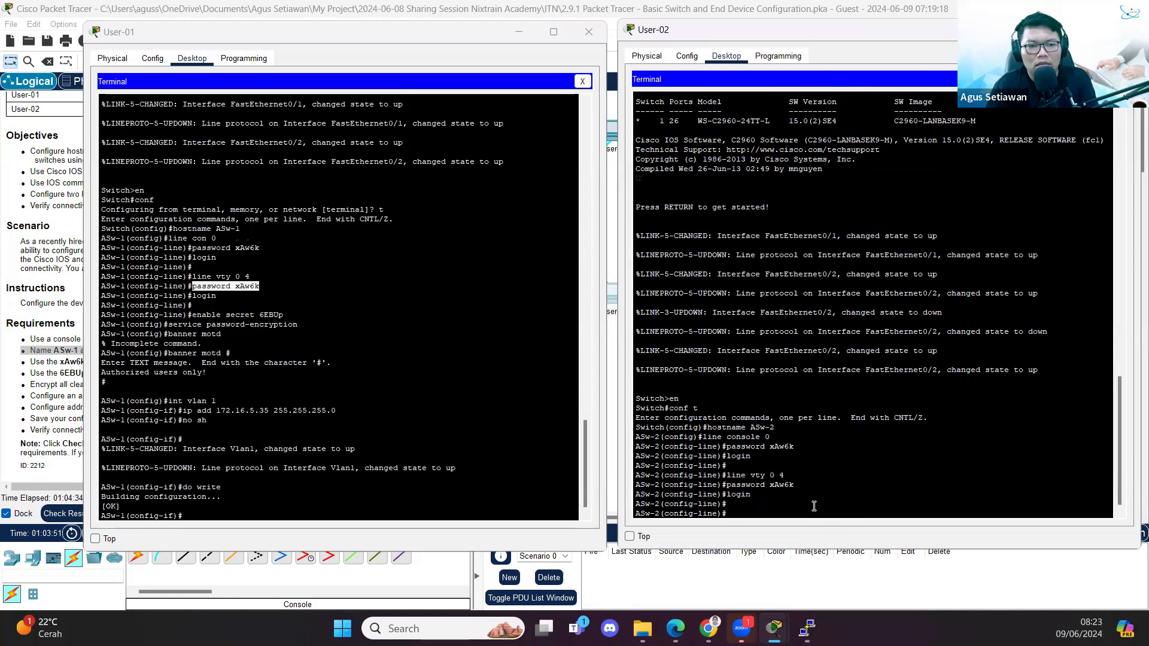
- Give ASw-2 the same enable secret as ASw-1
drag(190, 317, 283, 316)
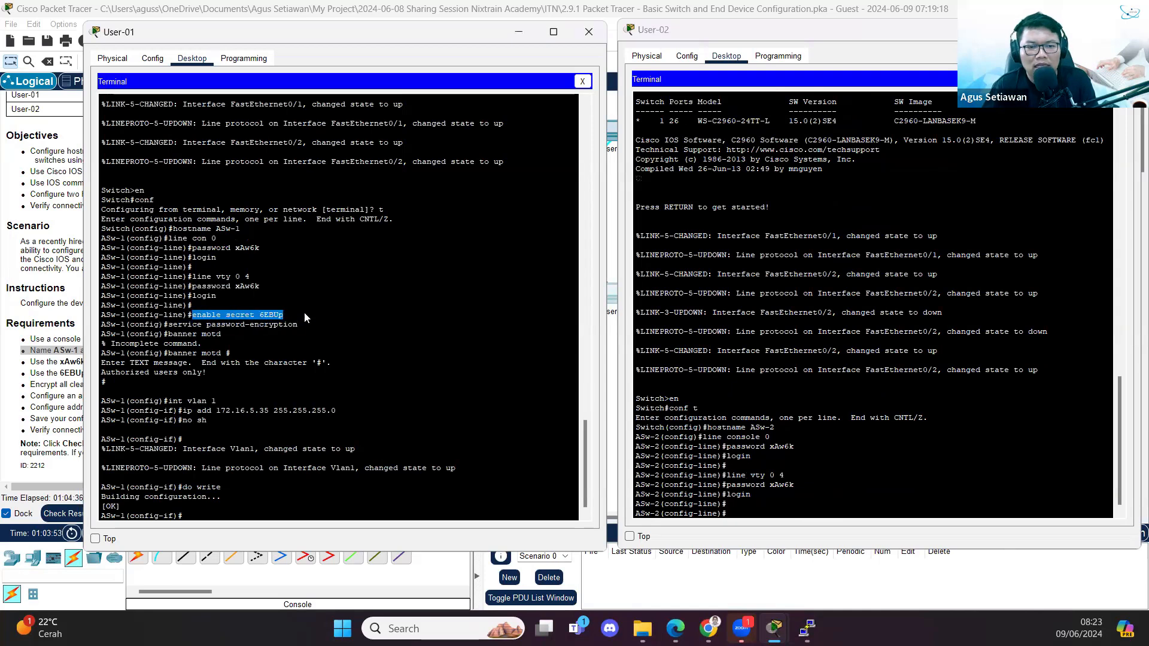
right_click(274, 319)
click(302, 326)
right_click(759, 461)
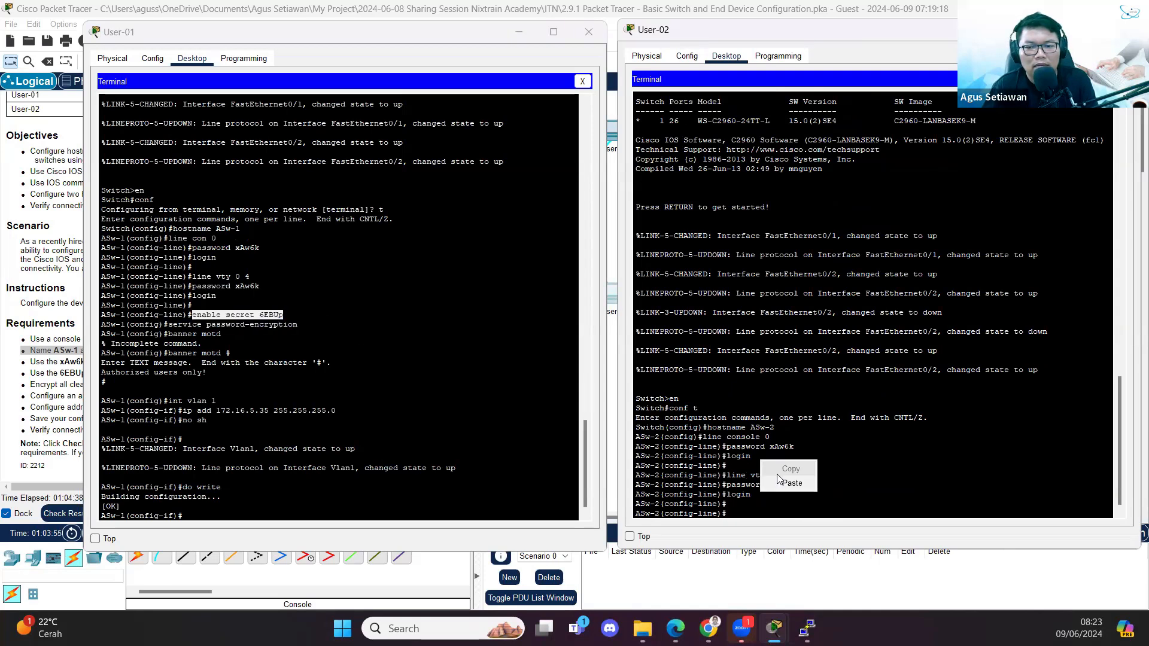
right_click(786, 477)
click(817, 500)
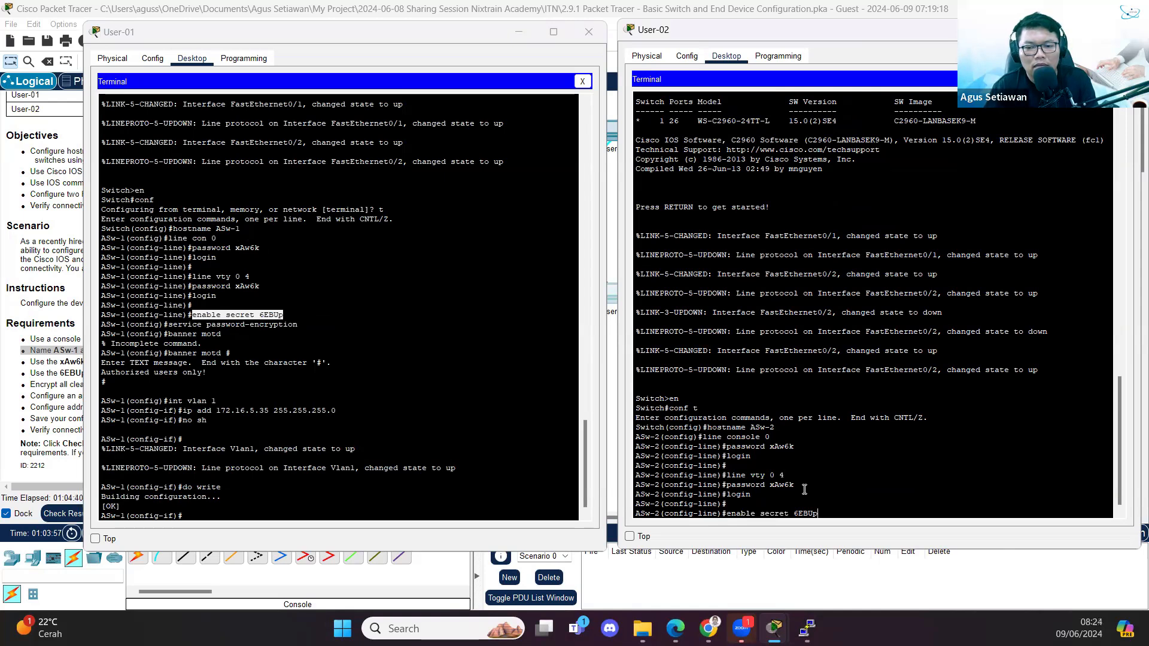
key(Return)
- Turn on service password-encryption on ASw-2
drag(169, 324, 297, 325)
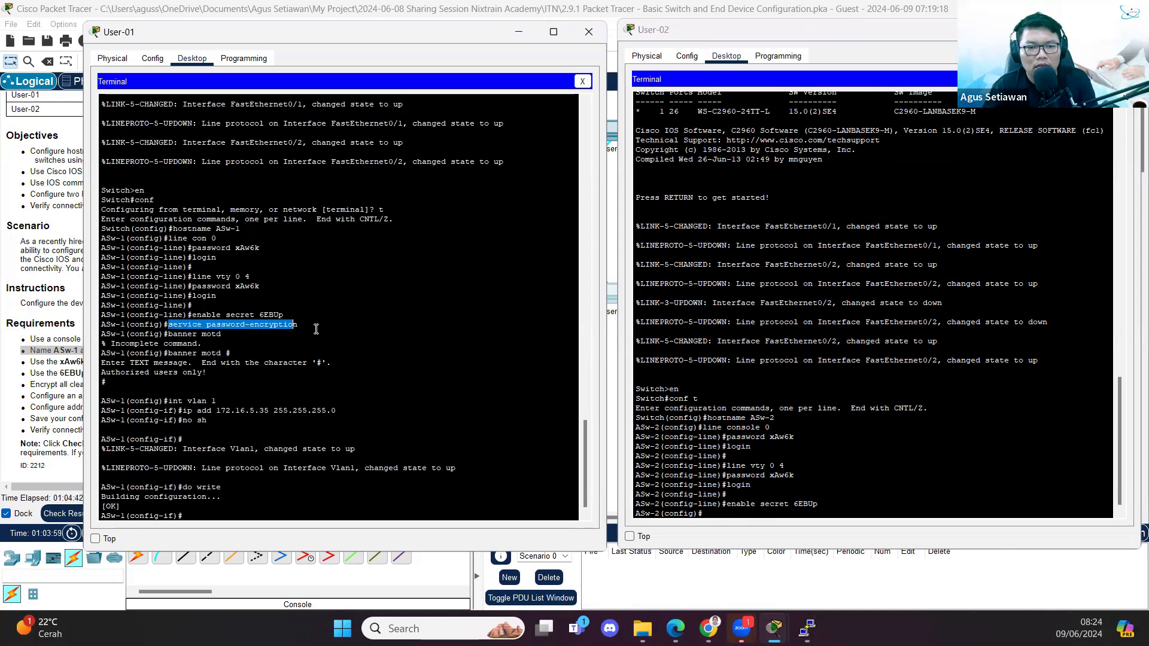
right_click(293, 331)
click(311, 337)
right_click(898, 478)
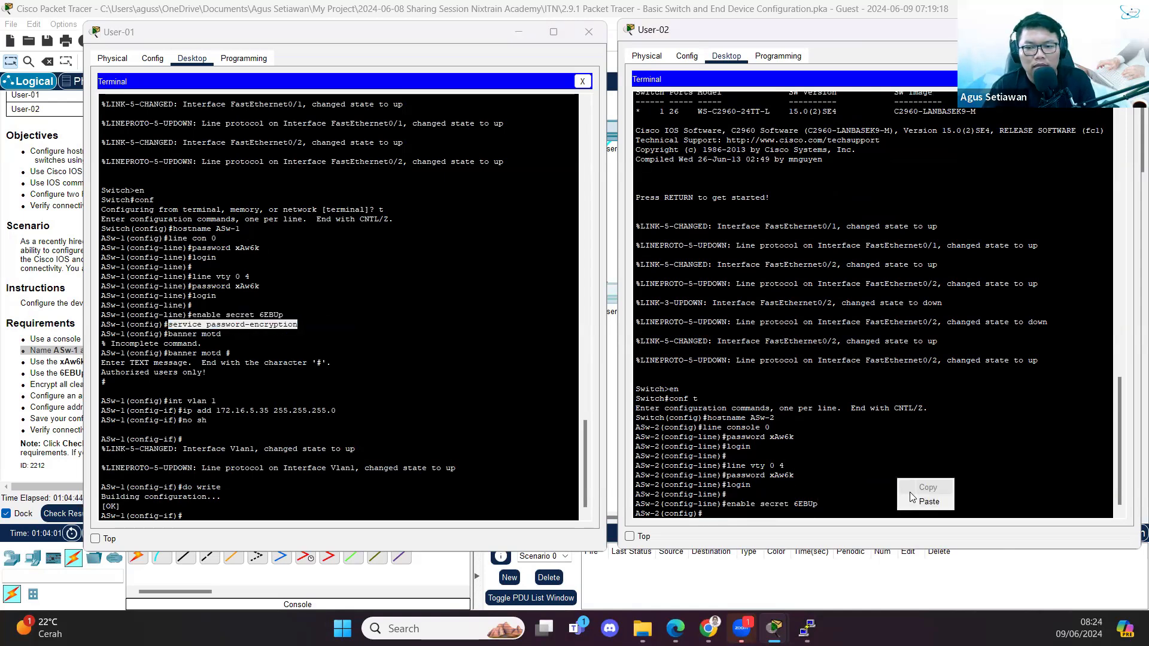
click(916, 501)
key(Return)
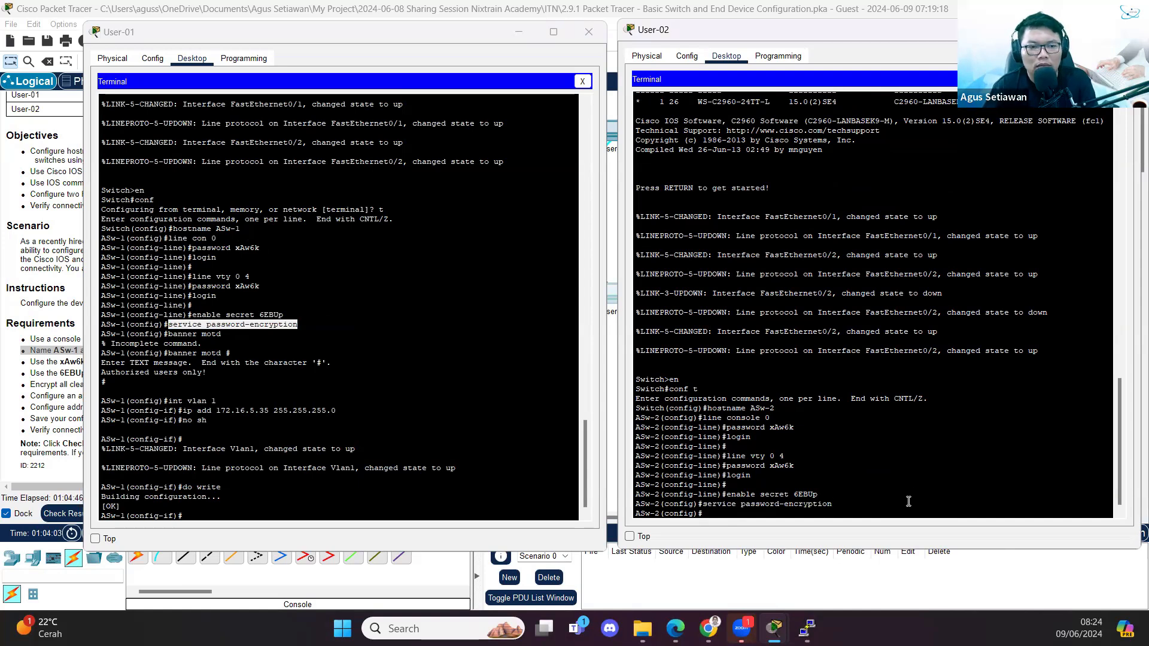
- Start the banner motd command on ASw-2, correcting the misspelled 'bannder'
text(bannd)
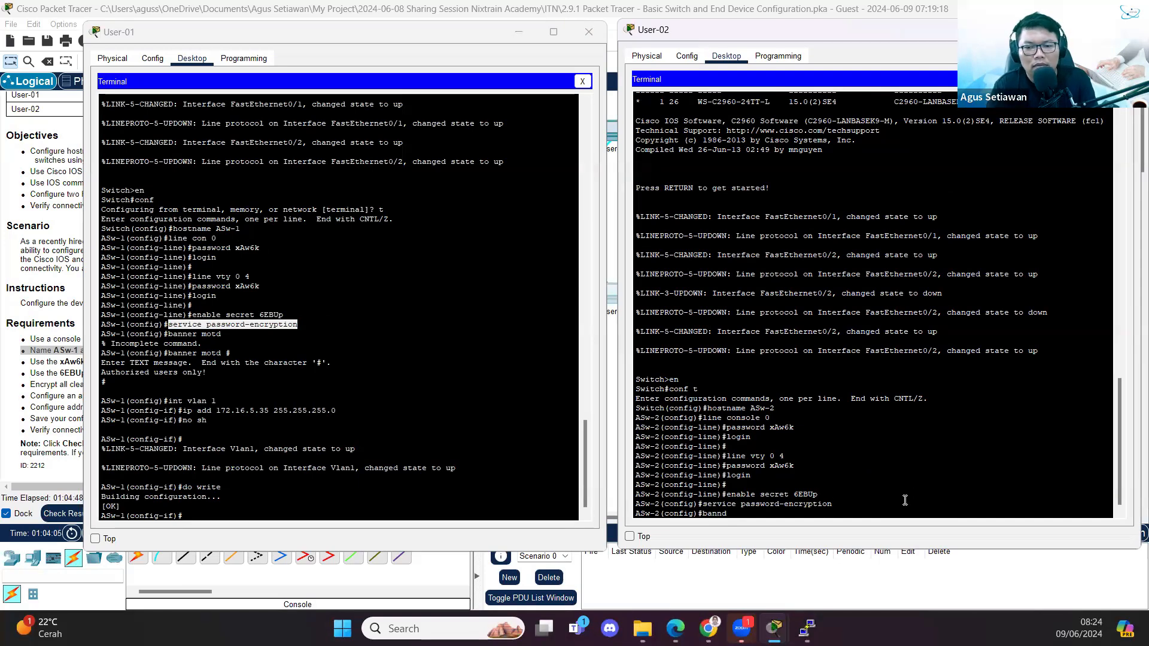
text(er motd #)
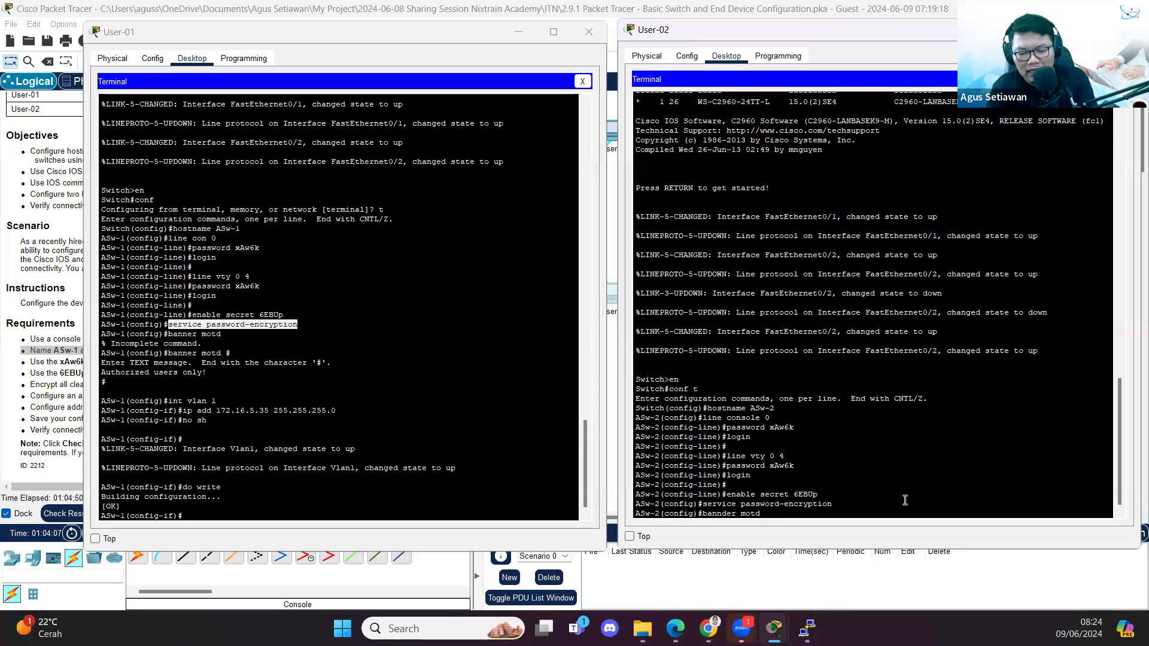
key(Return)
key(Up)
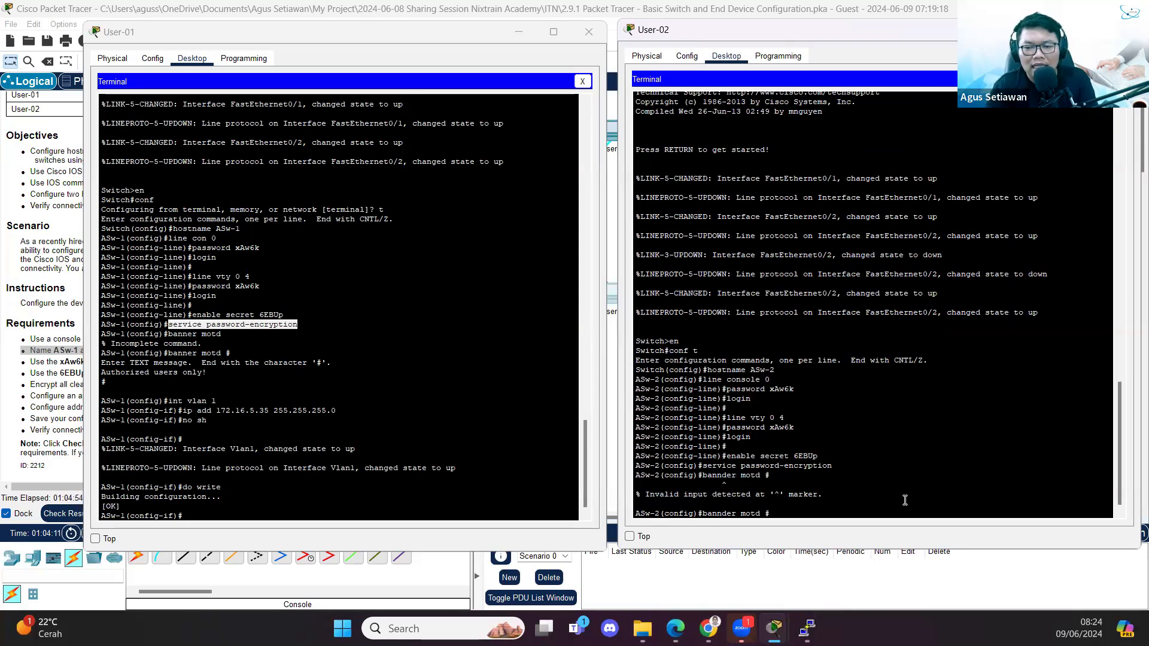
key(BackSpace)
key(BackSpace)
key(BackSpace)
key(BackSpace)
key(BackSpace)
key(BackSpace)
key(BackSpace)
key(BackSpace)
key(BackSpace)
key(BackSpace)
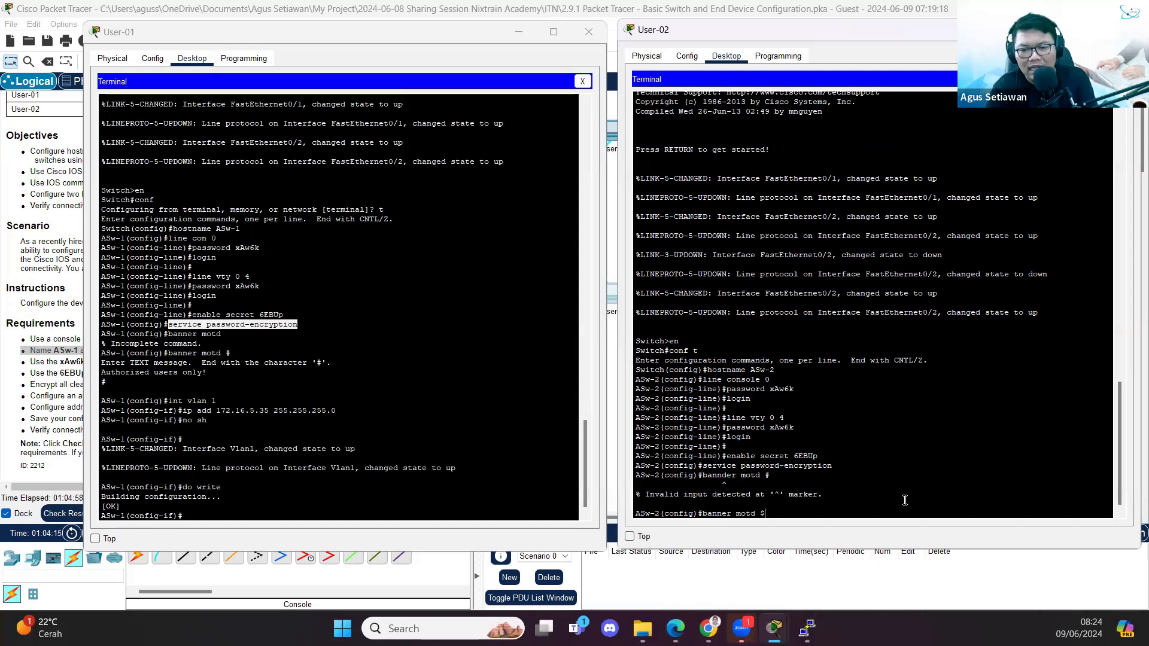
key(Return)
- Paste ASw-1's 'Authorized users only!' banner text into ASw-2 and close it with $
drag(226, 353, 93, 370)
right_click(139, 372)
click(153, 381)
click(758, 498)
right_click(758, 498)
click(787, 521)
key(Return)
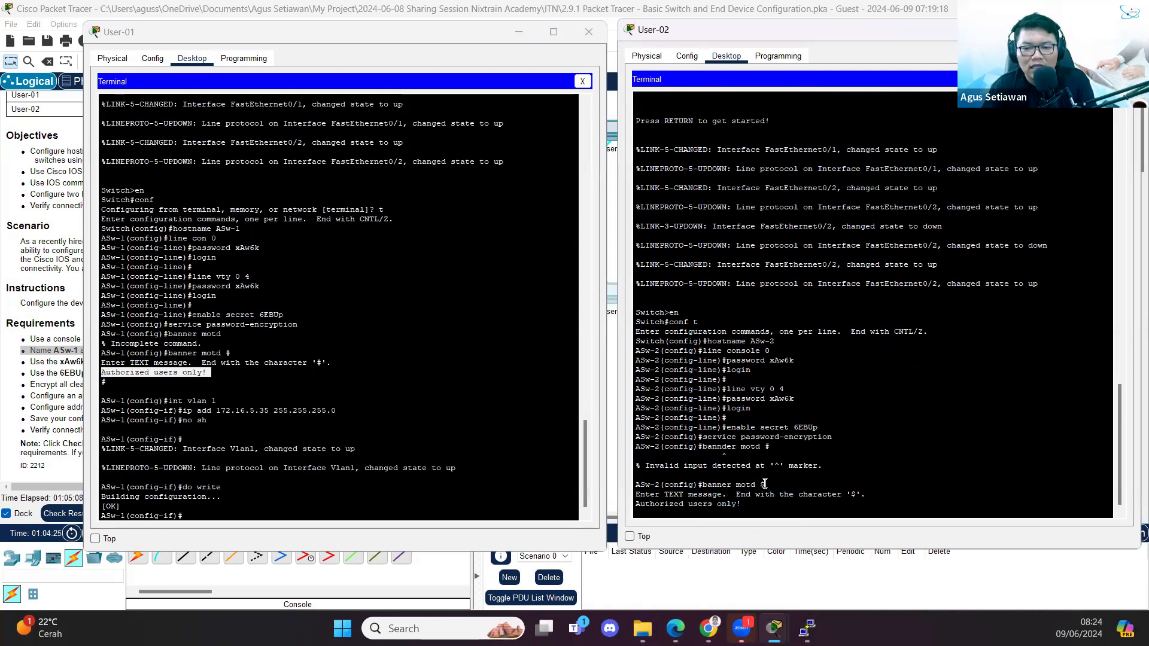
text($)
key(Return)
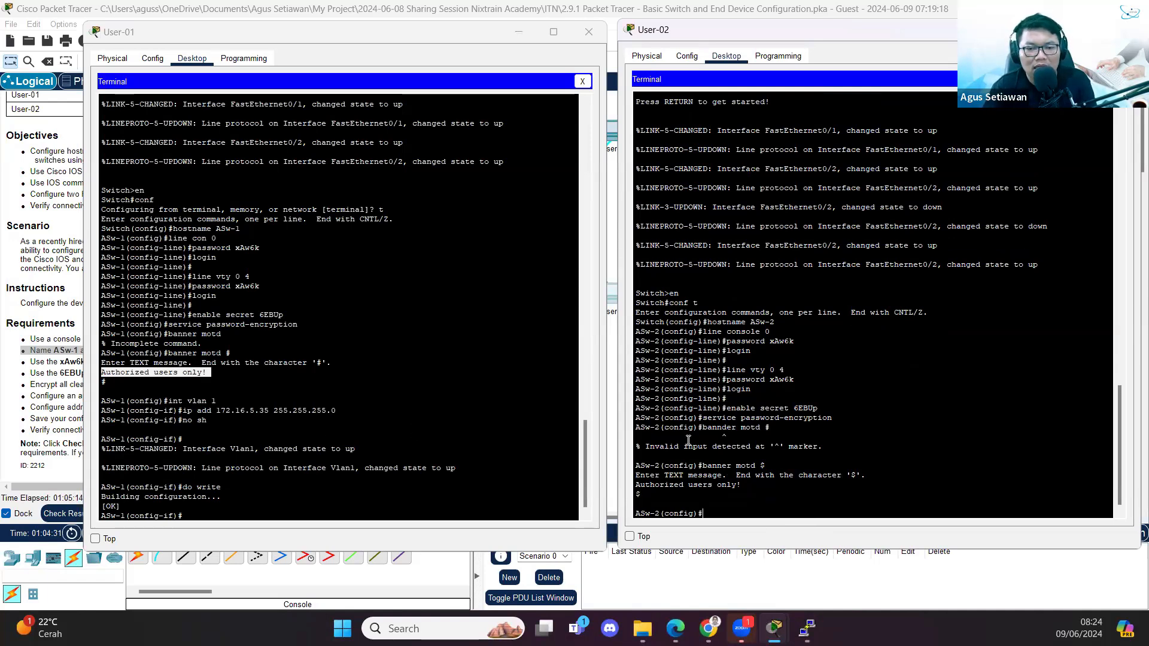
- Give ASw-2's VLAN 1 interface 172.16.5.40 255.255.255.0 and enable it with no shutdown
text(int vlan )
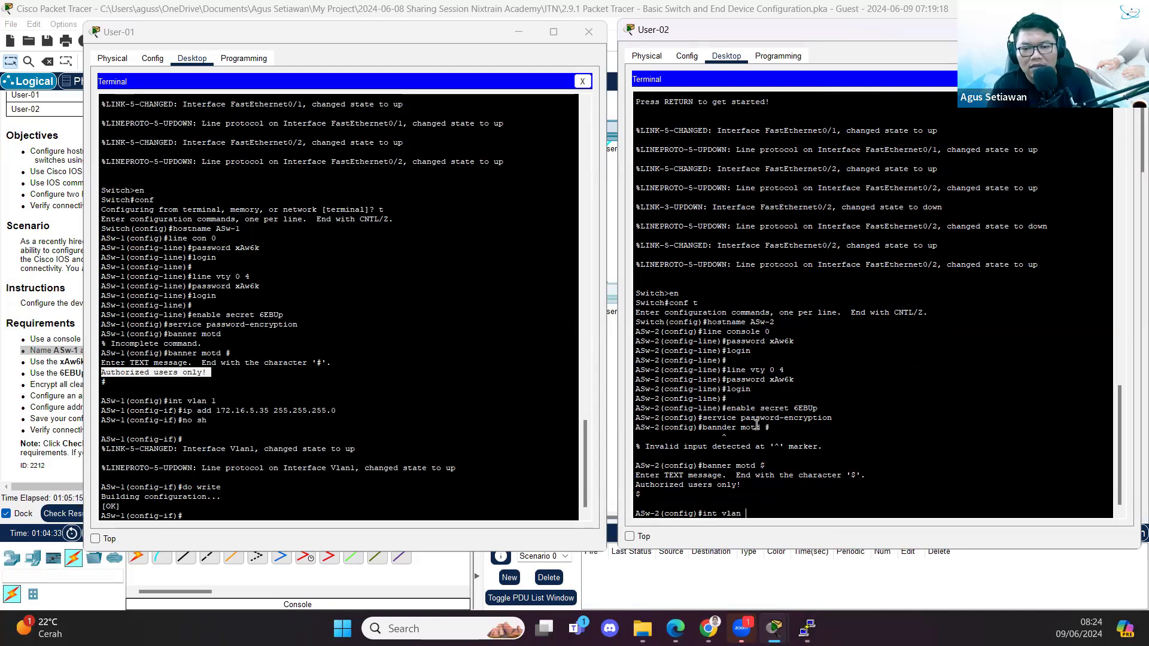
text(1)
key(Return)
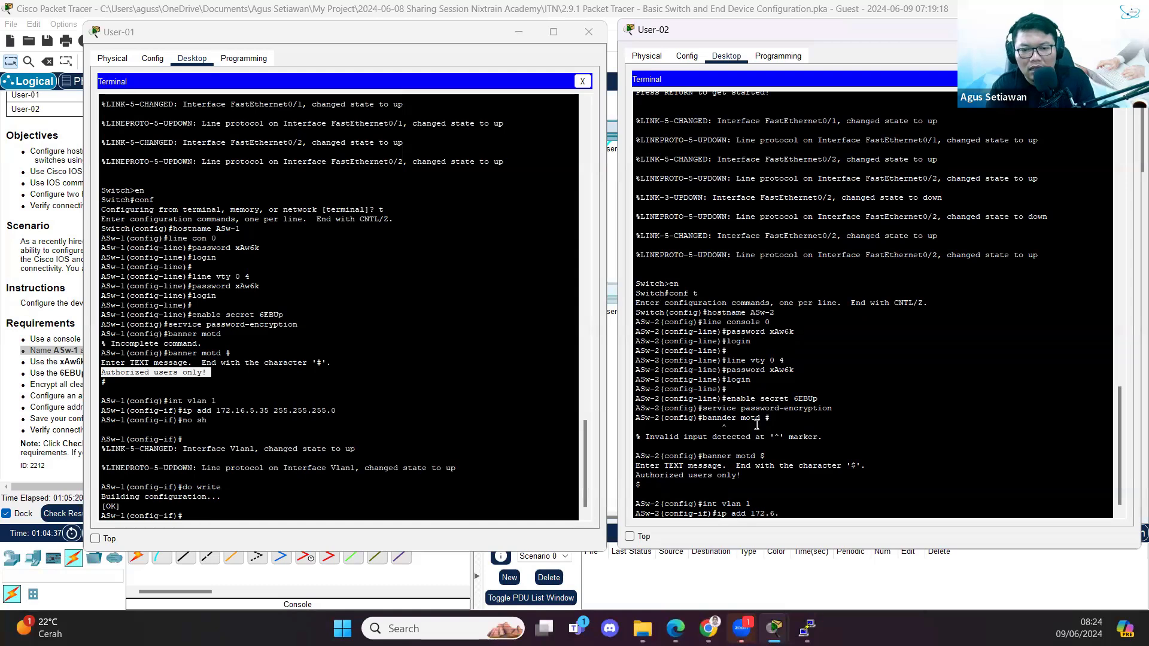
text(ip add 172.6)
key(BackSpace)
text(16)
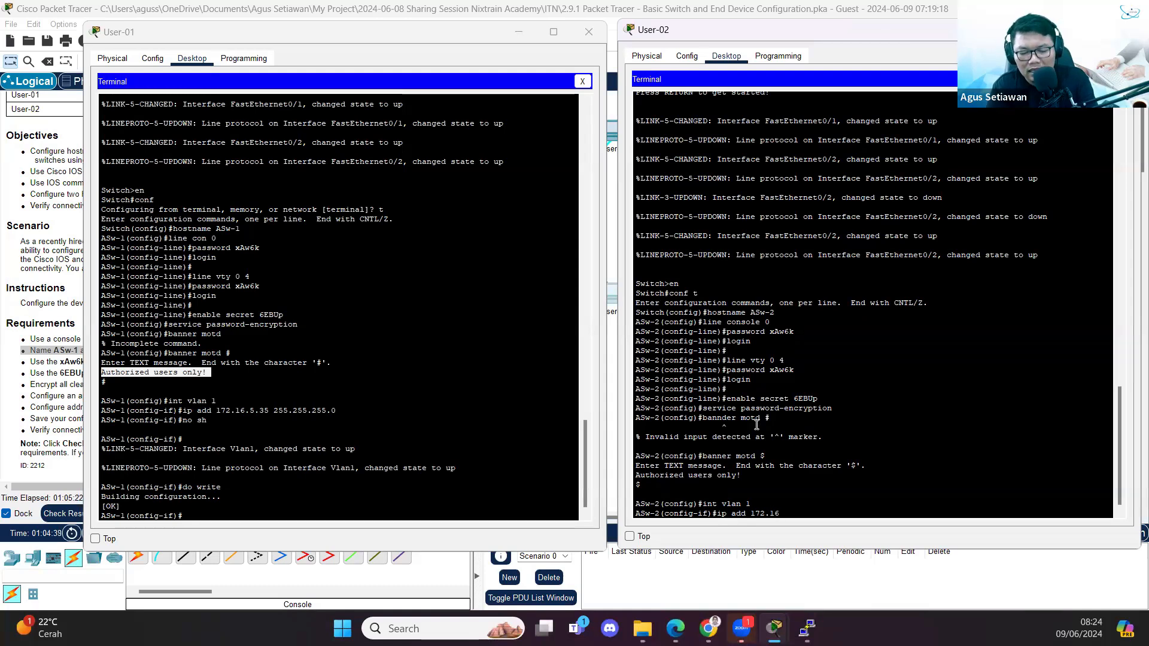
click(302, 46)
drag(306, 46, 827, 139)
scroll(235, 227, up, 1)
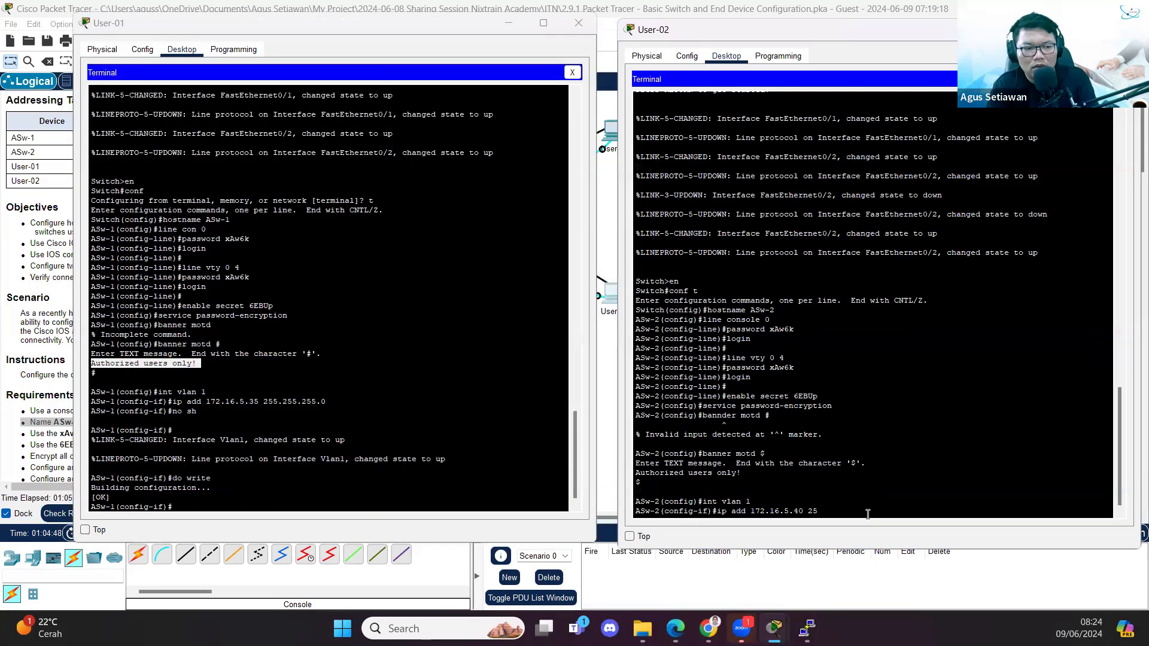
text(0)
key(Return)
text(no shutdown)
key(Return)
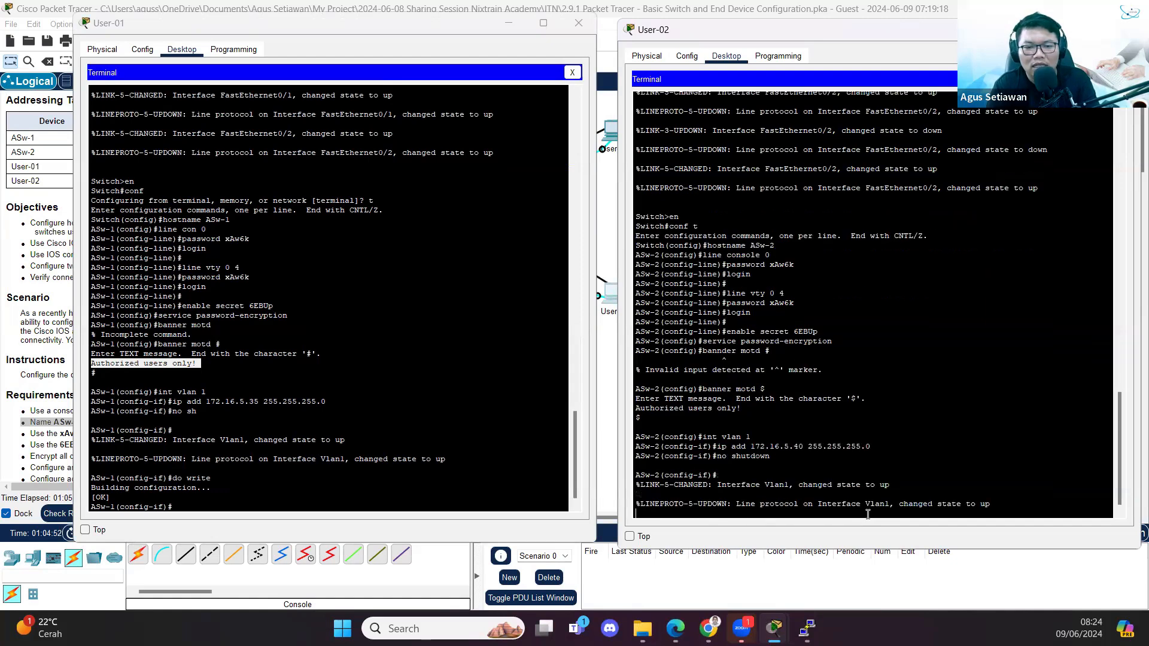
key(Return)
- Save ASw-2's running configuration with do write
text(do write)
key(Return)
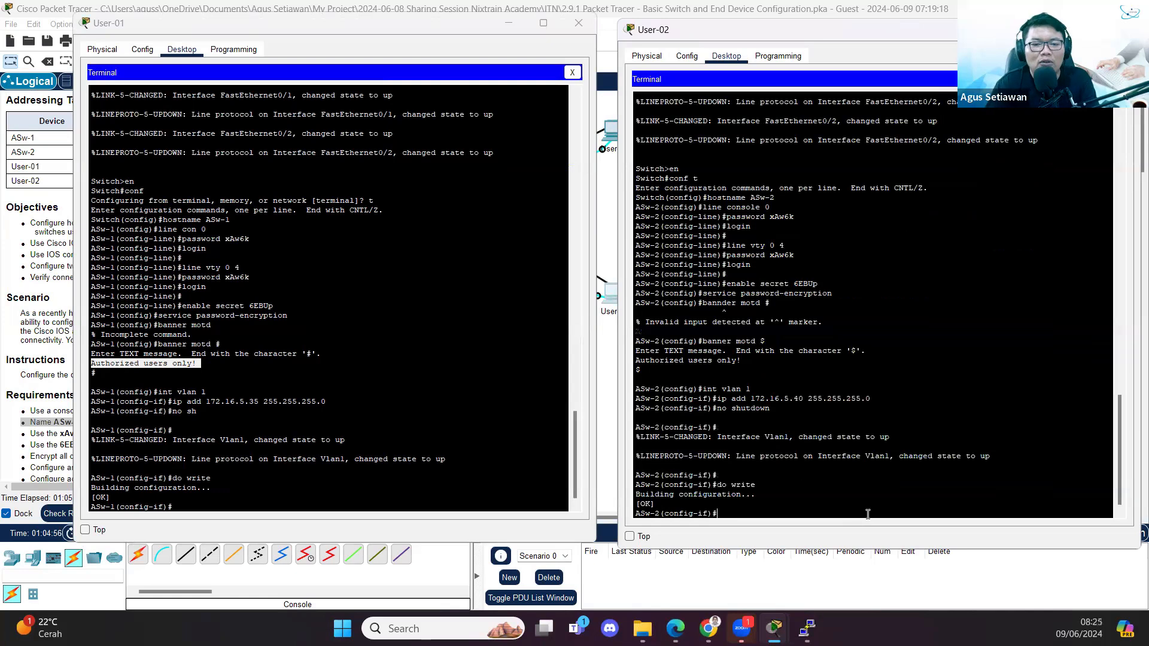
click(381, 24)
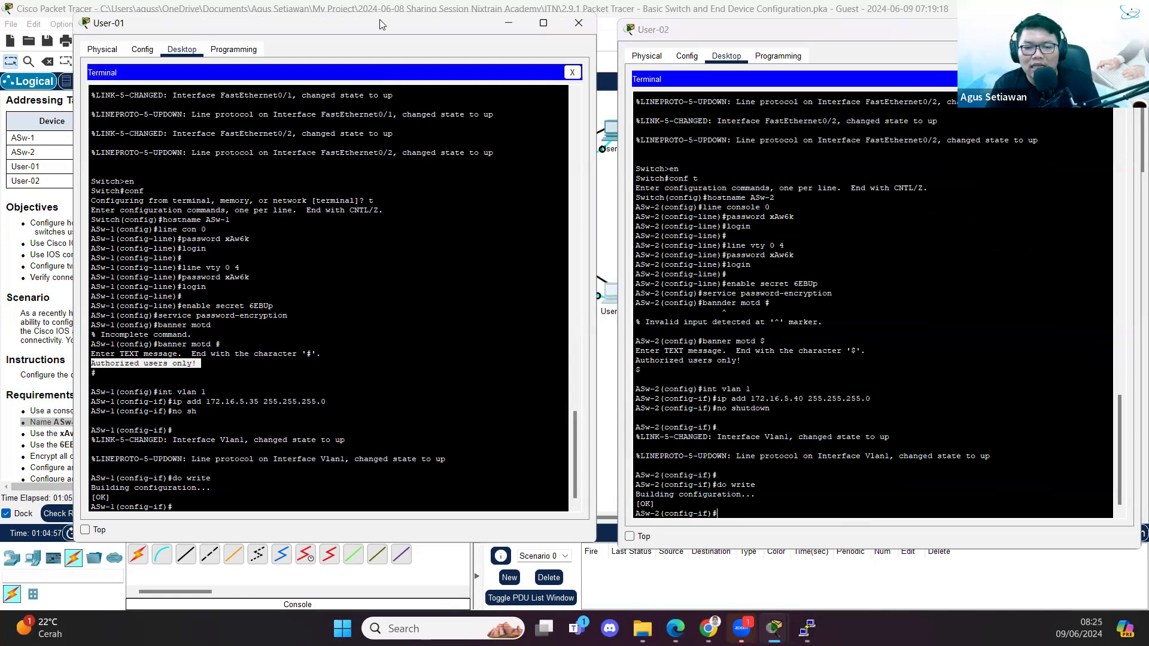
click(509, 23)
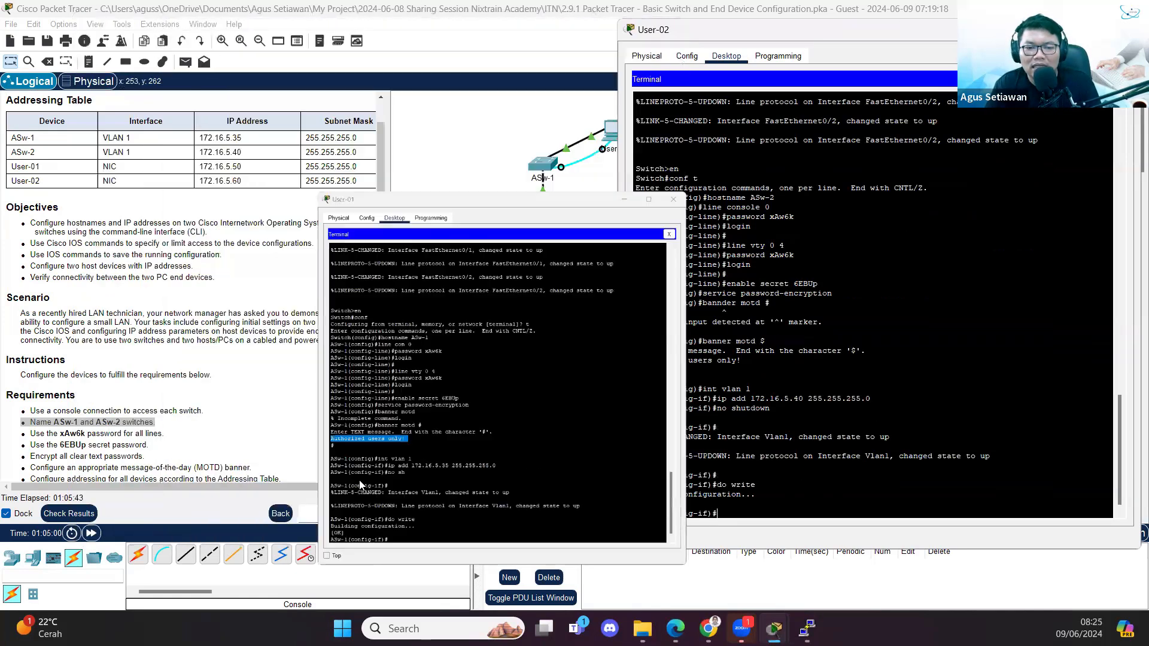
scroll(292, 411, down, 1)
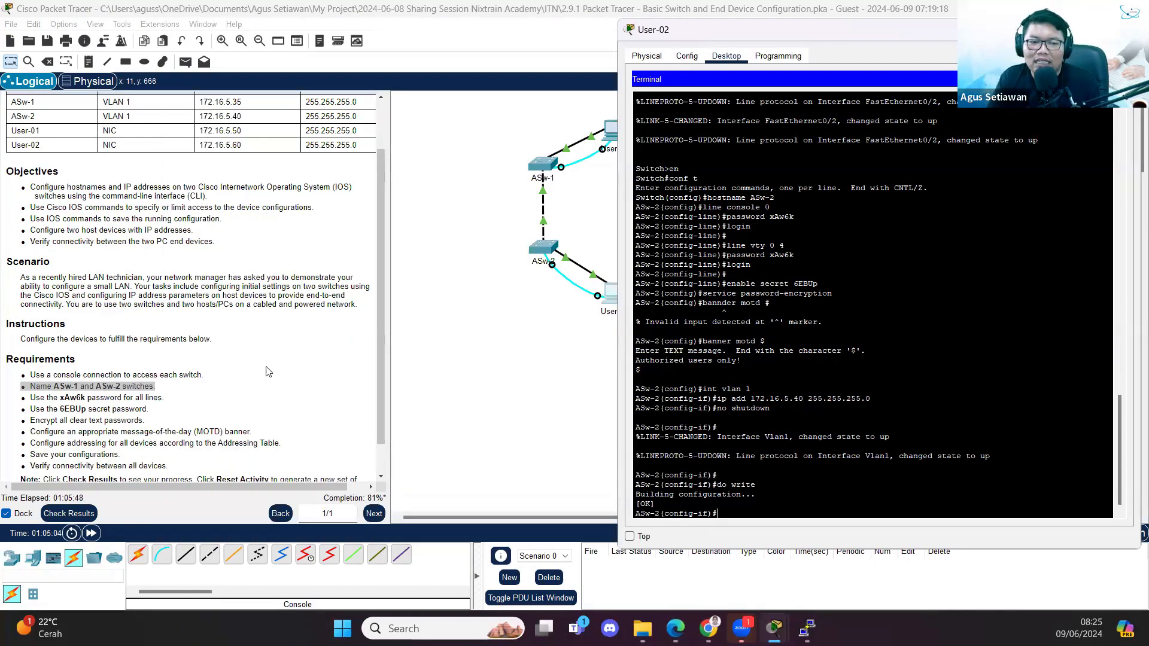
scroll(268, 372, down, 1)
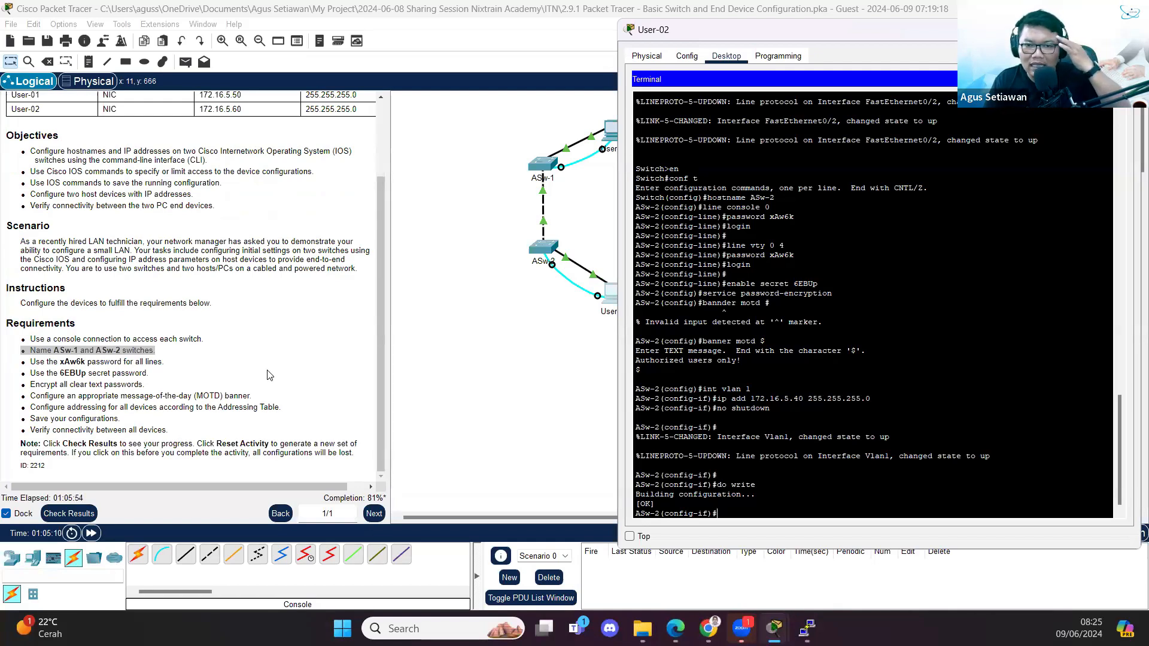
scroll(268, 375, up, 3)
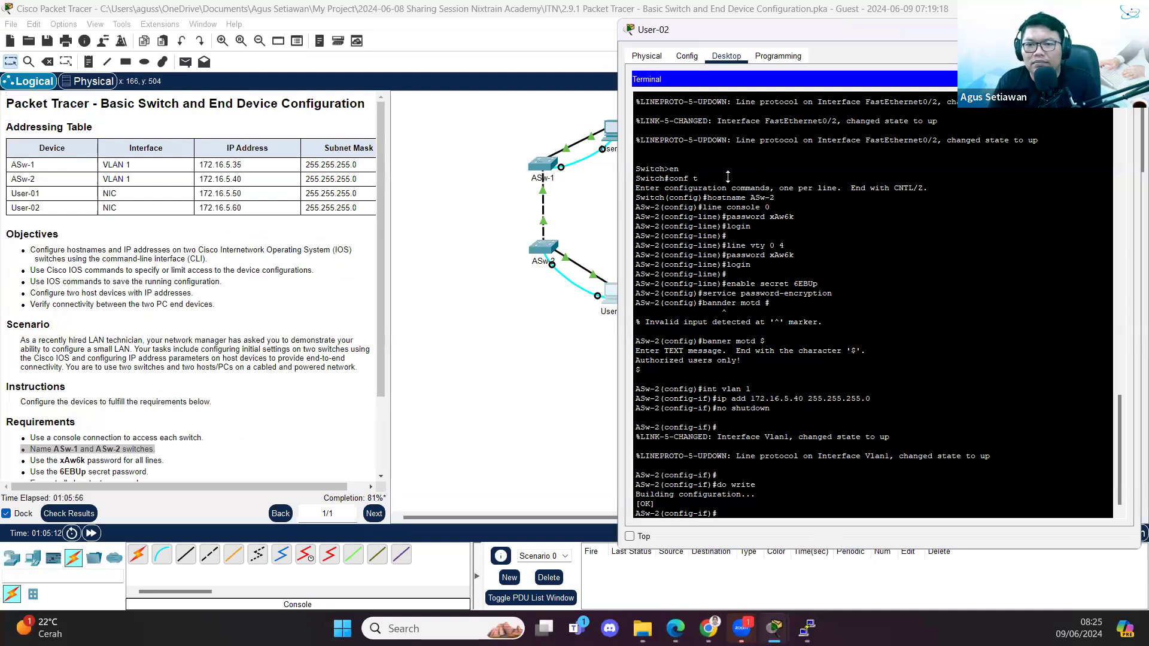
mouse_move(777, 620)
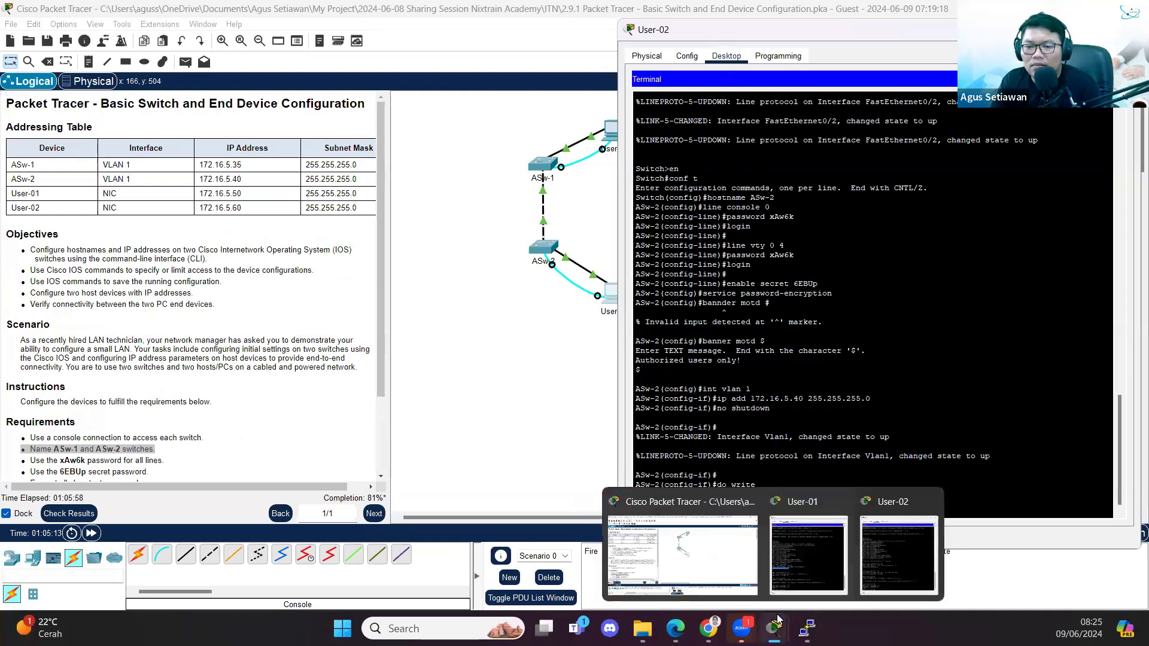
click(820, 556)
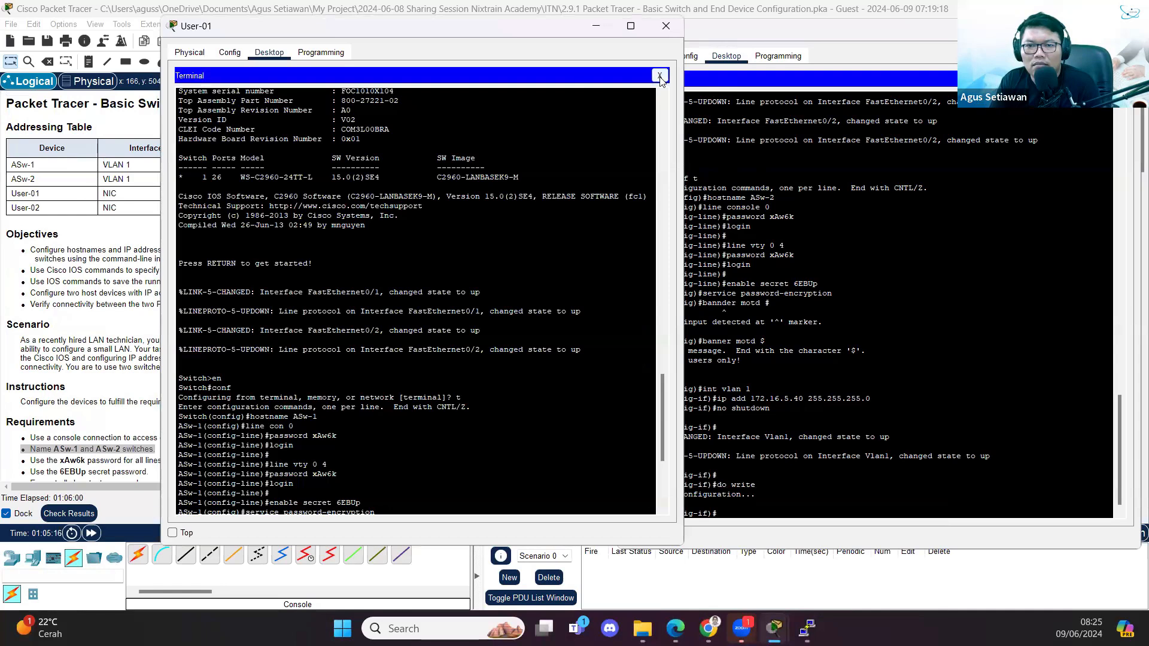
- Give User-01 IPv4 address 172.16.5.50 with subnet mask 255.255.255.0
click(656, 78)
click(237, 133)
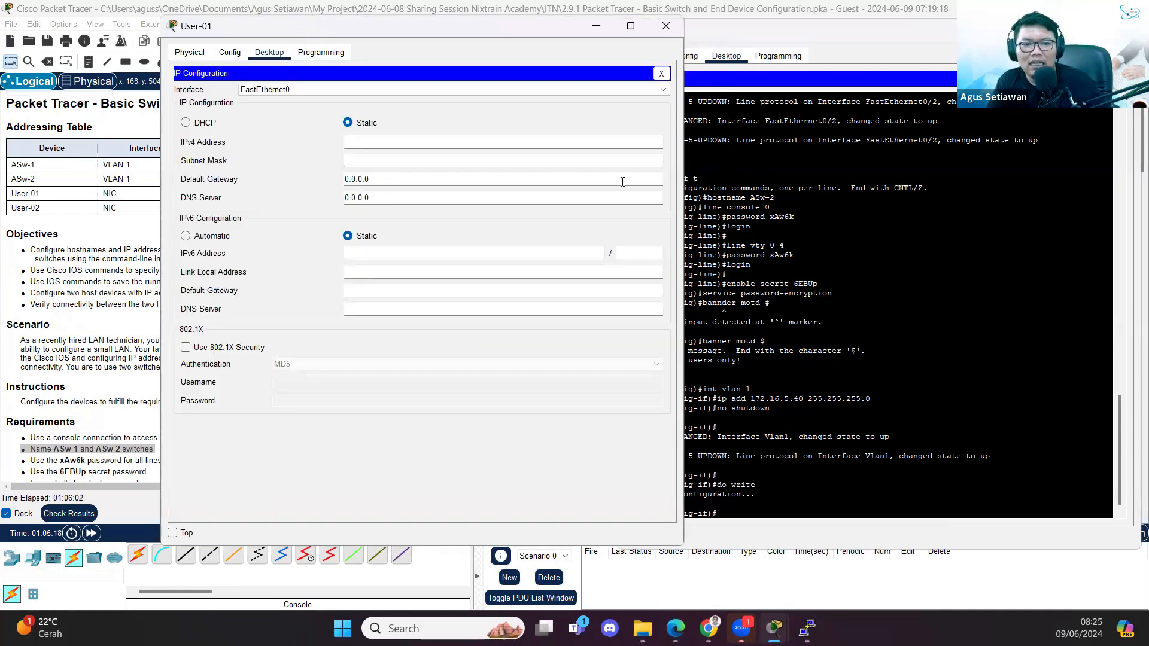
drag(301, 25, 531, 50)
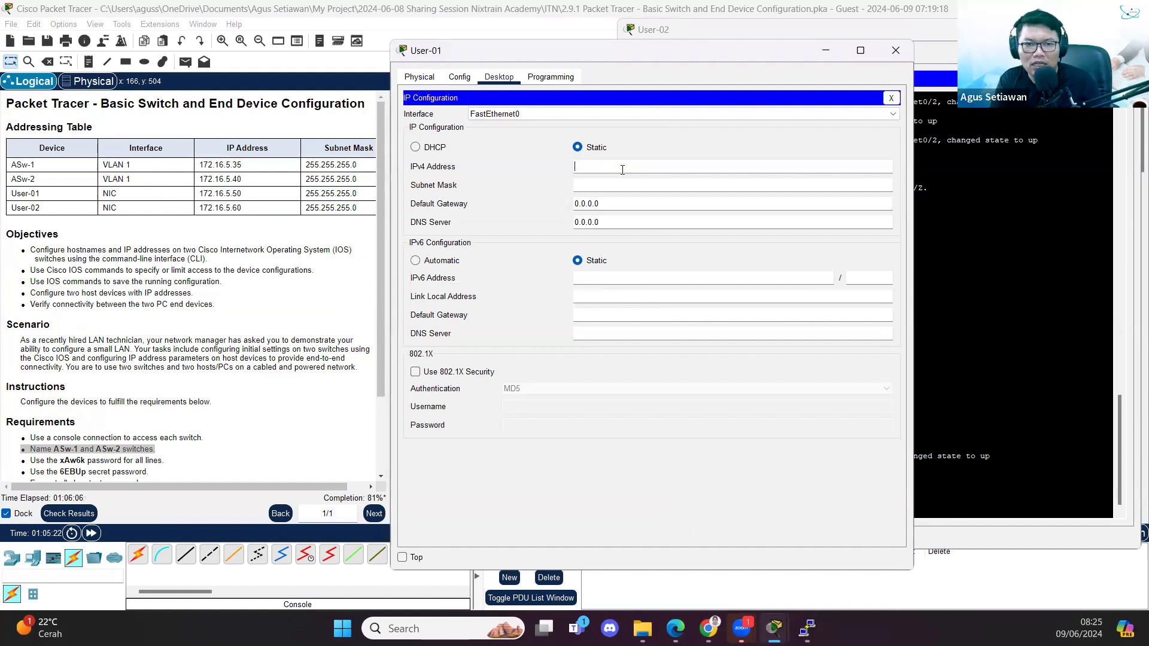
text(172.1)
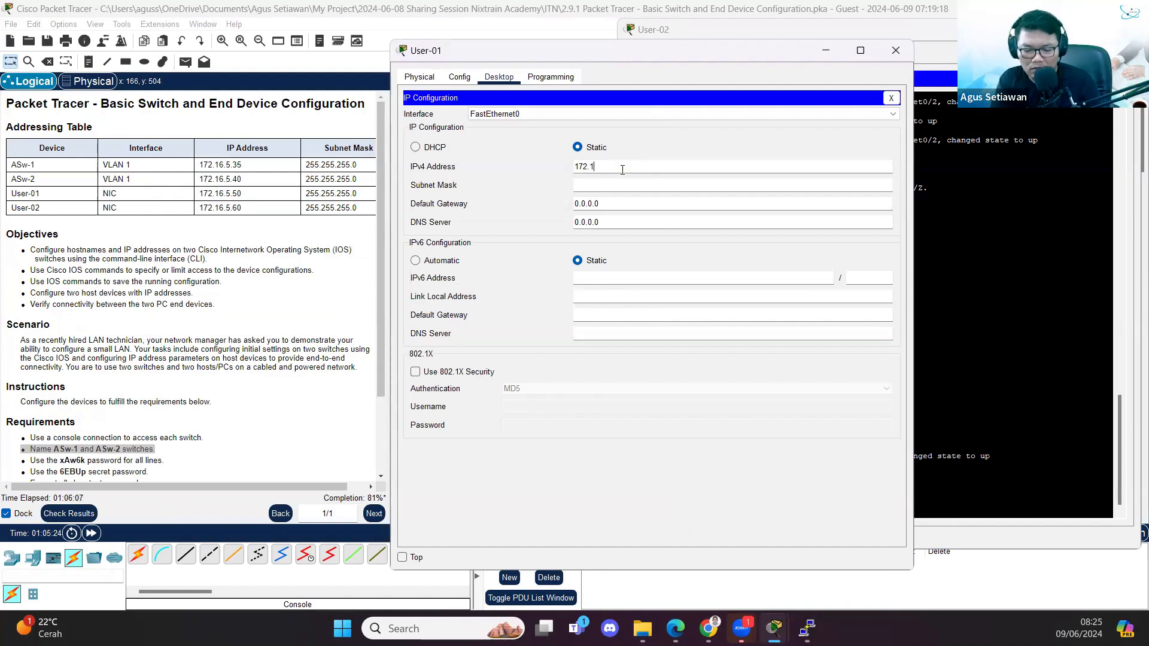
text(6.5.50)
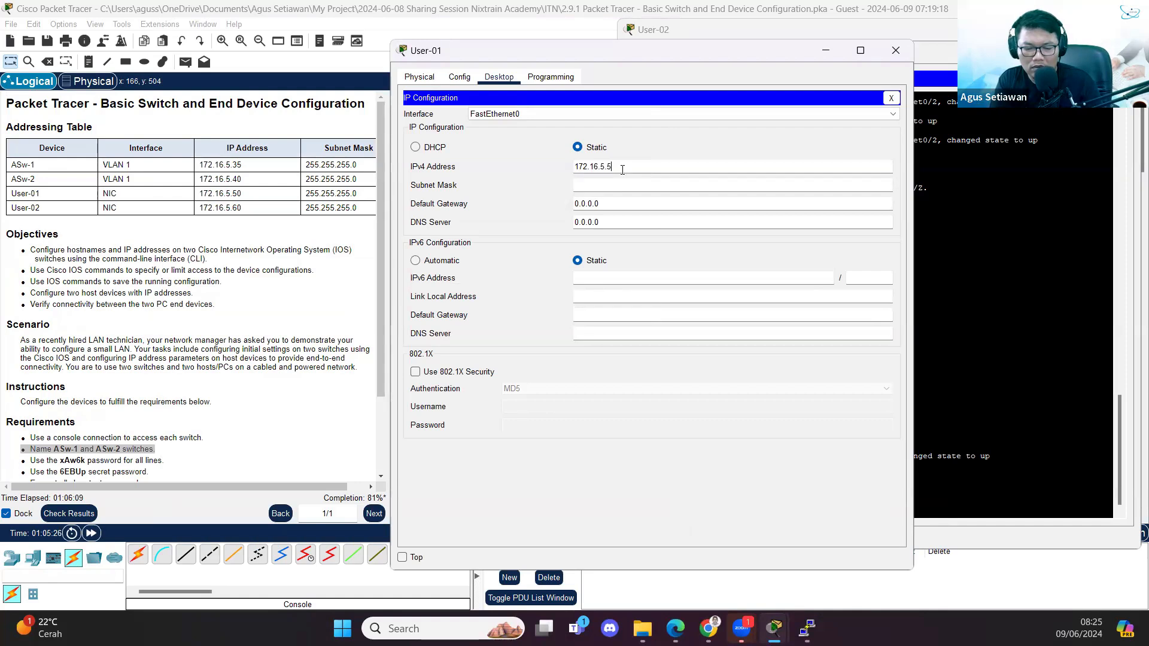
key(Tab)
text(255.255.2)
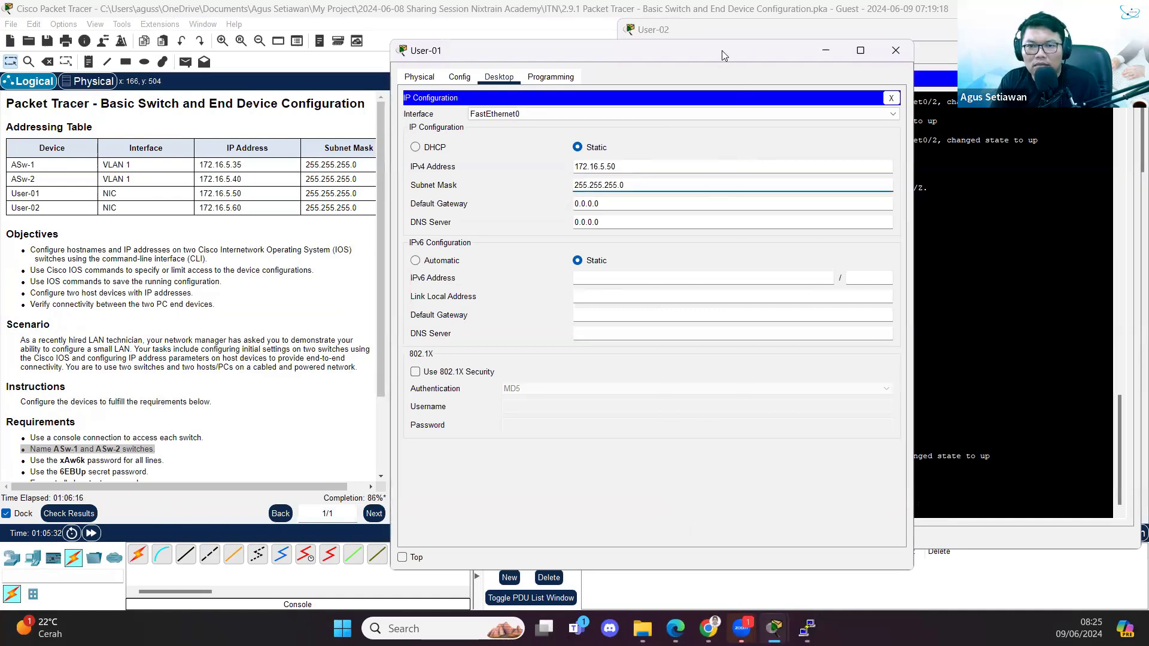
- Give User-02 IPv4 address 172.16.5.60 with subnet mask 255.255.255.0
drag(722, 50, 397, 27)
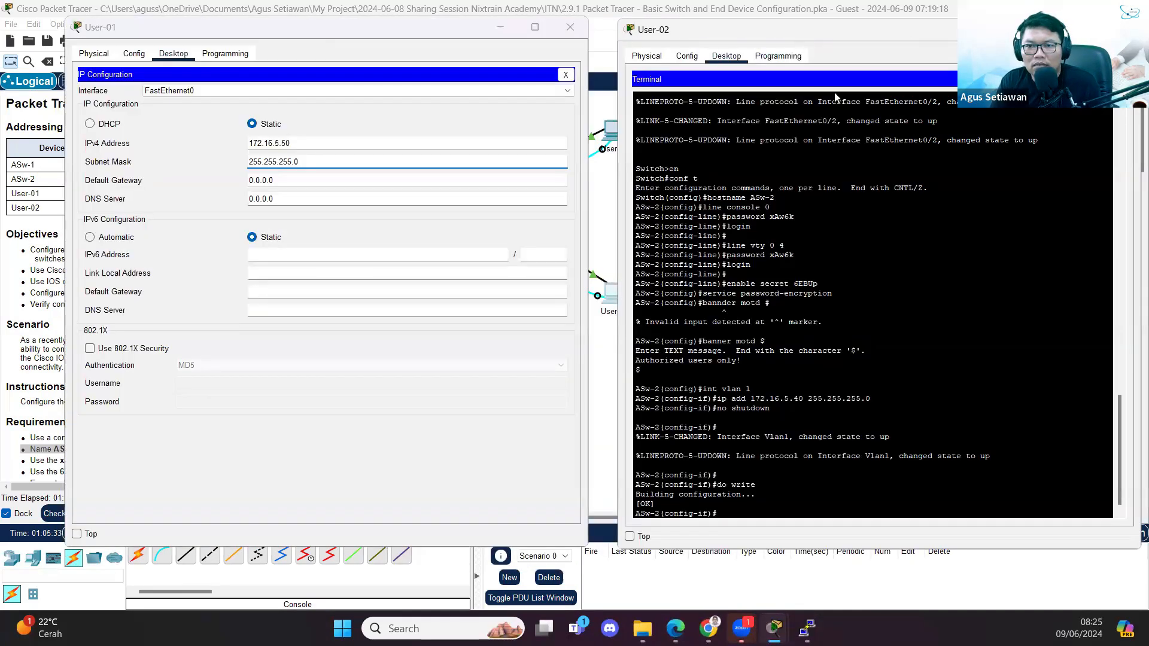
drag(800, 34, 521, 32)
click(838, 78)
click(398, 113)
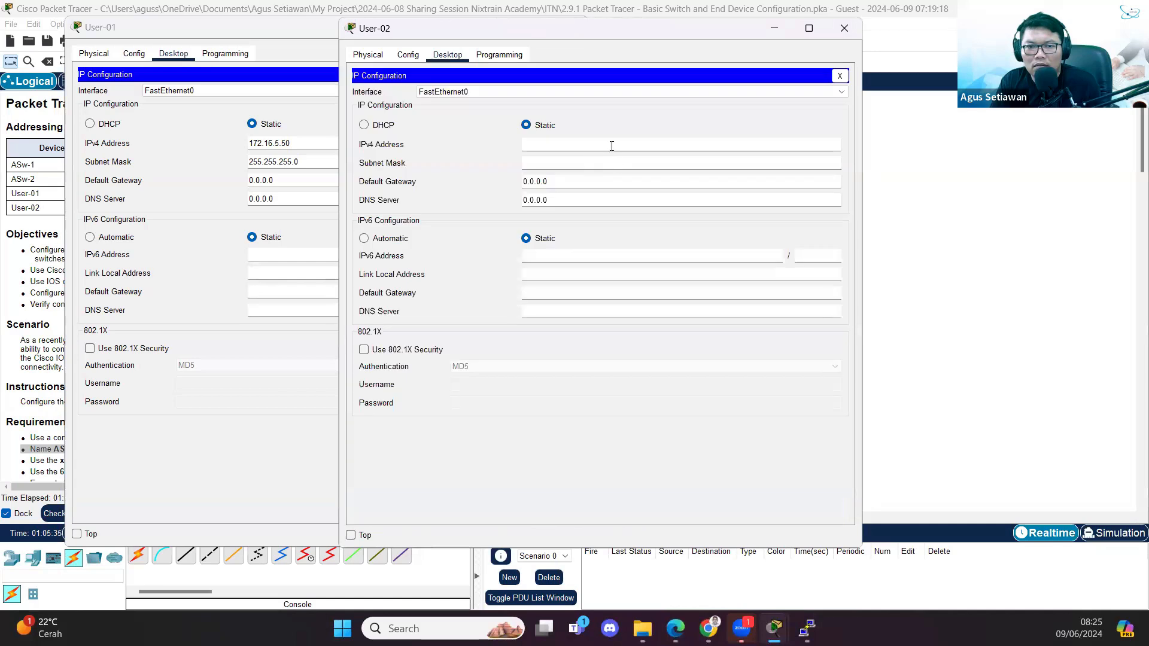
text(172.16.5.)
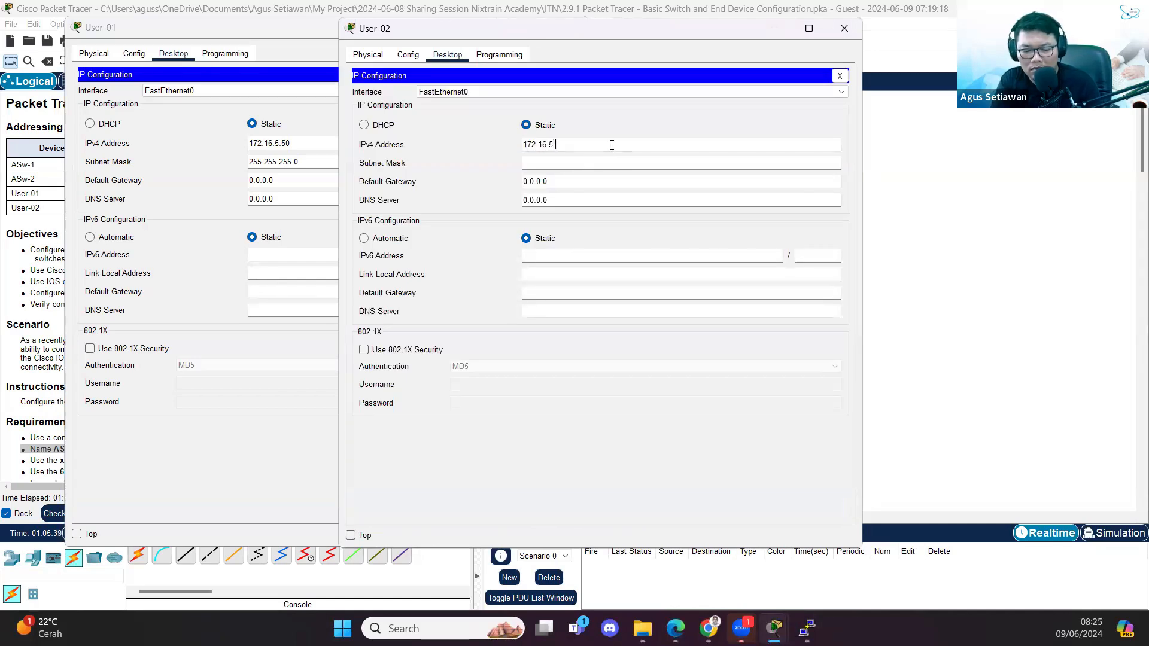
text(4)
key(BackSpace)
text(60)
key(Tab)
text(255.255.255.)
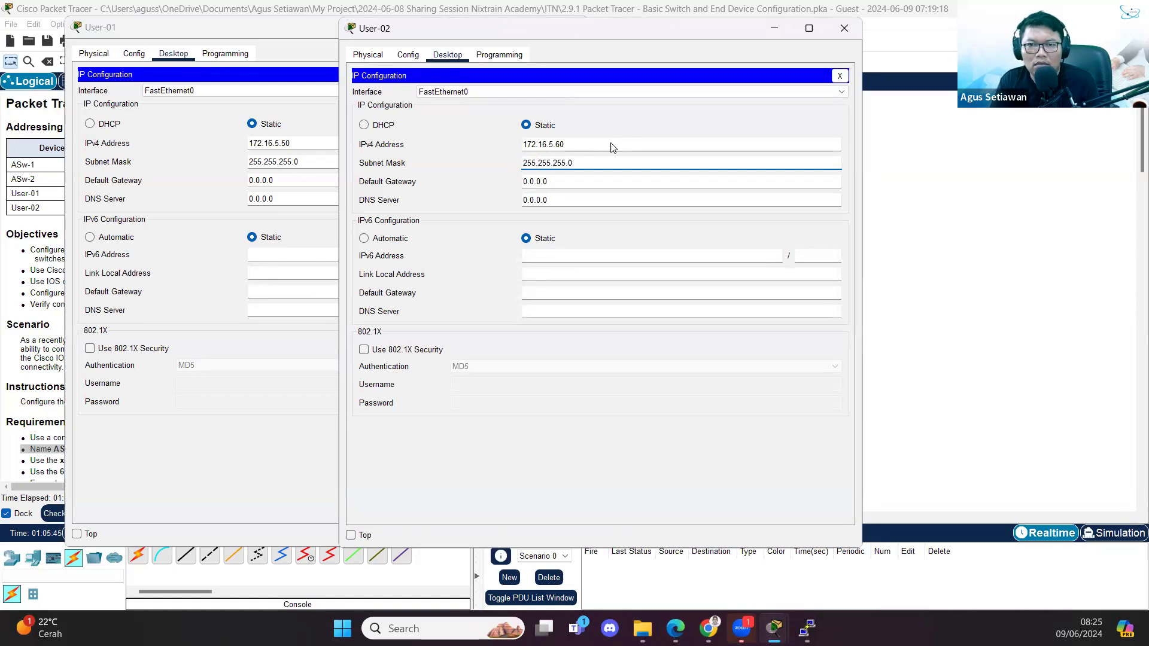
- Reopen User-02's terminal session to ASw-2
click(840, 75)
click(600, 106)
click(813, 198)
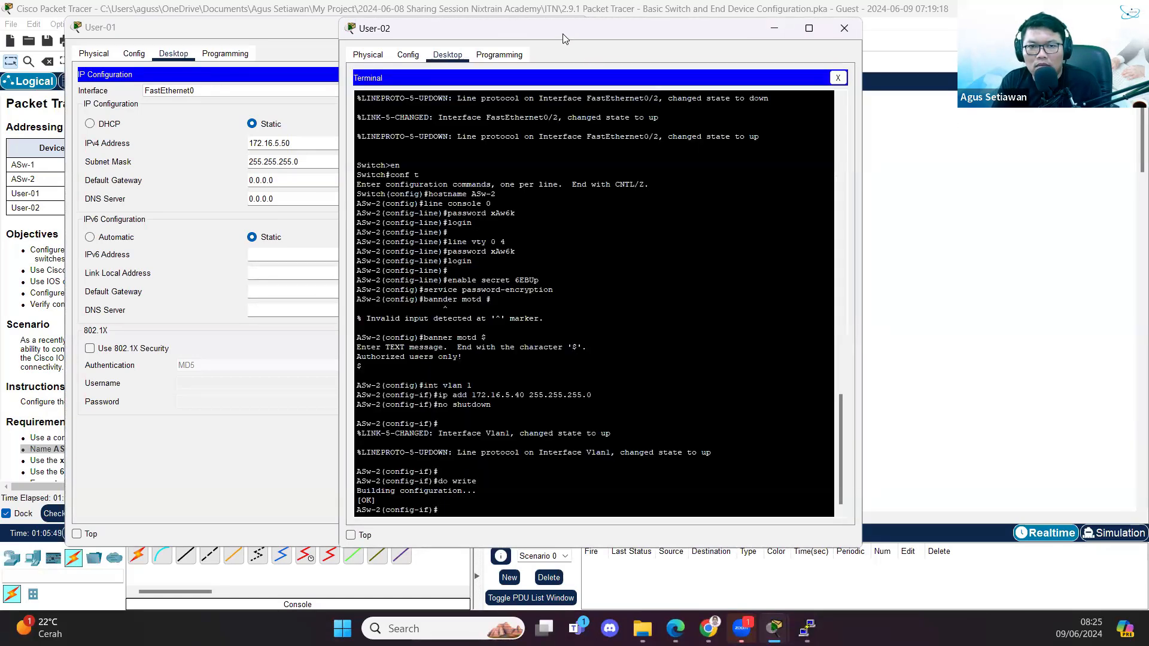
drag(562, 34, 812, 30)
- Close User-01's IP settings and reopen its terminal session to ASw-1
click(486, 321)
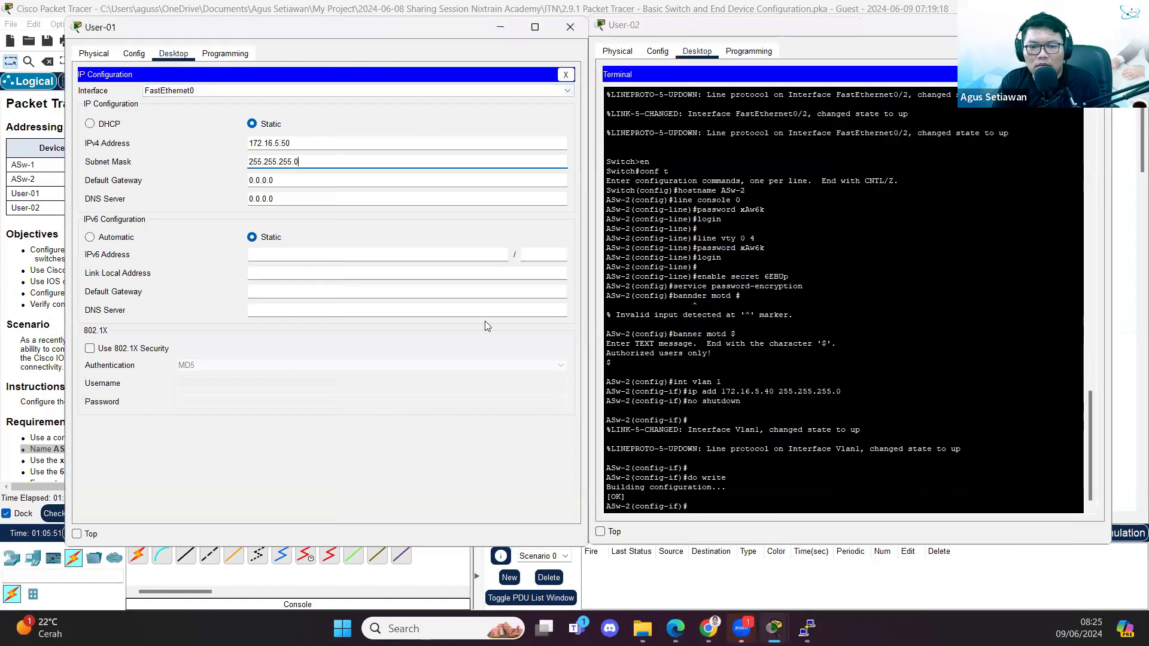
click(566, 75)
click(323, 113)
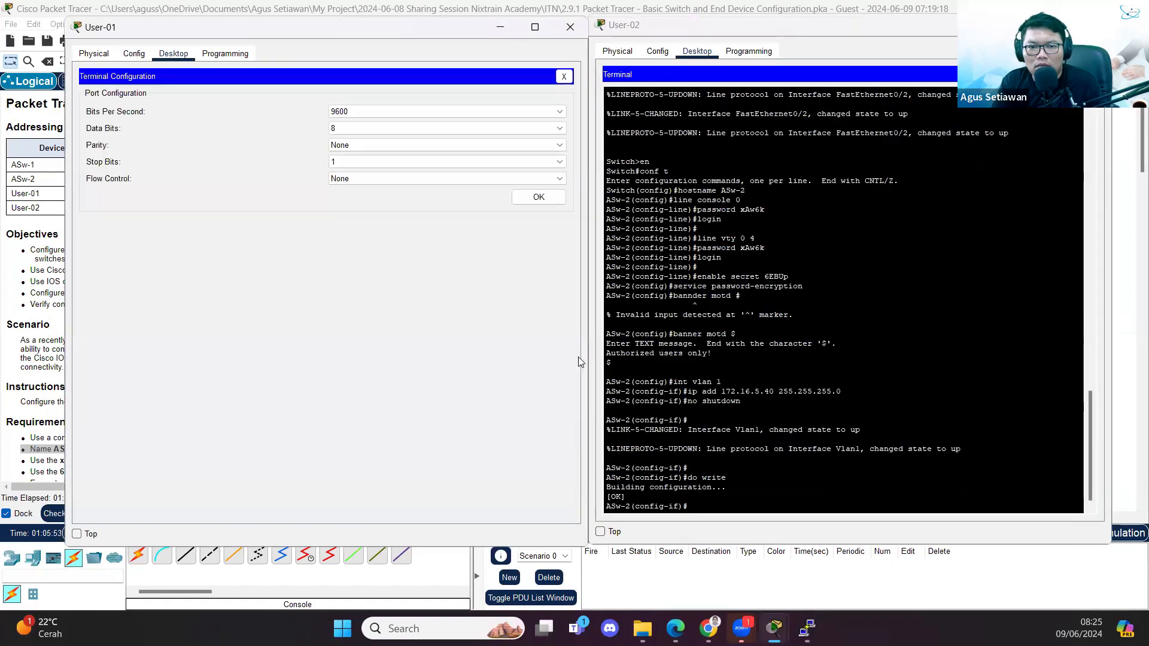
click(538, 198)
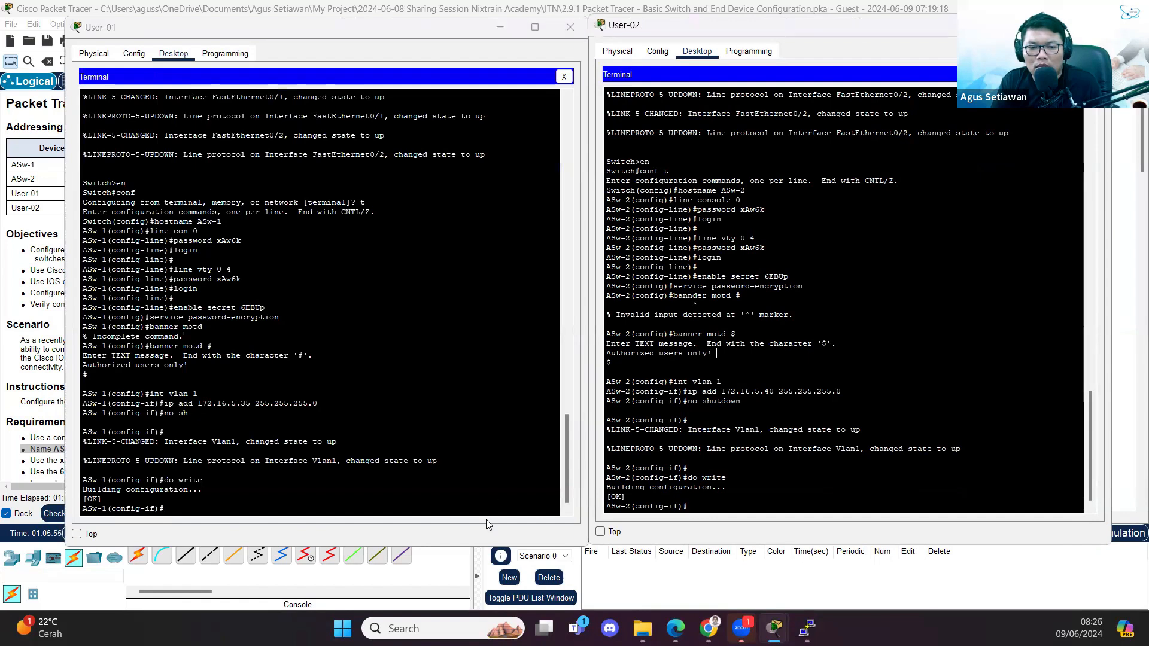
- Return to the main window and scroll the instructions to check the 100% completion
click(459, 570)
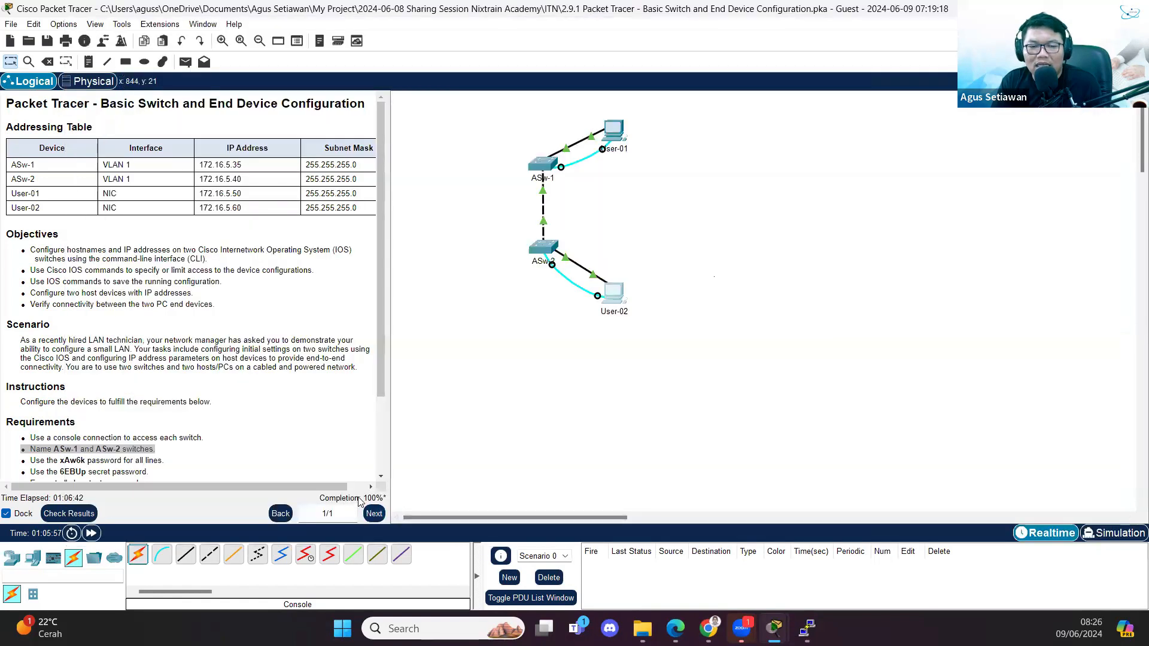
scroll(209, 419, down, 3)
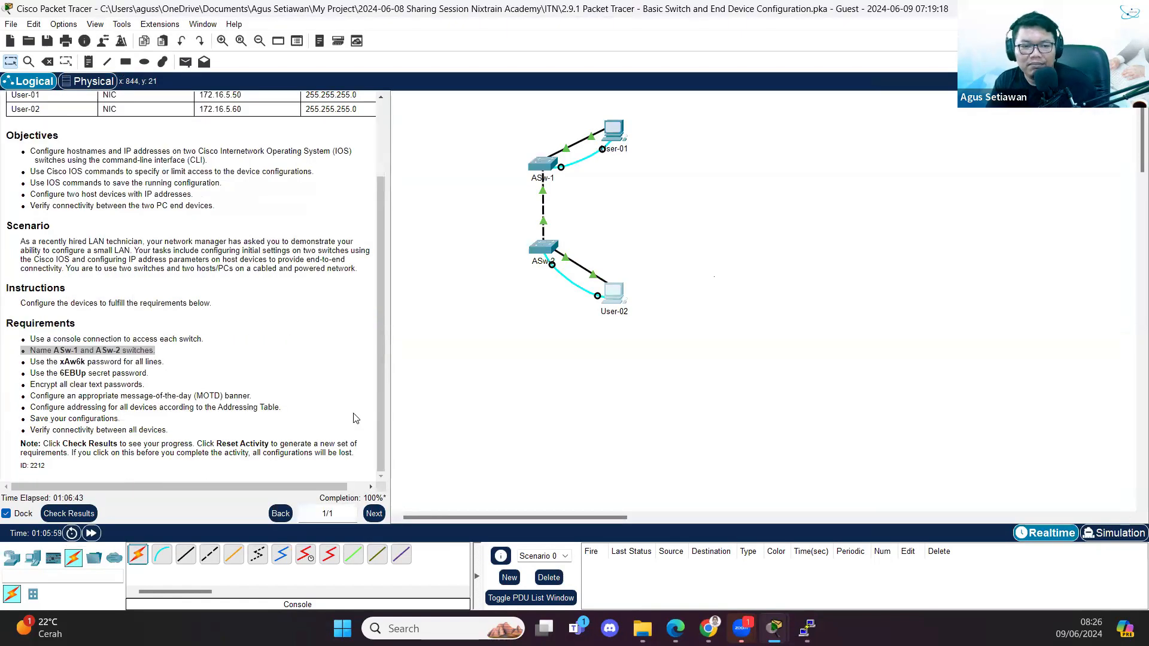
scroll(237, 335, up, 3)
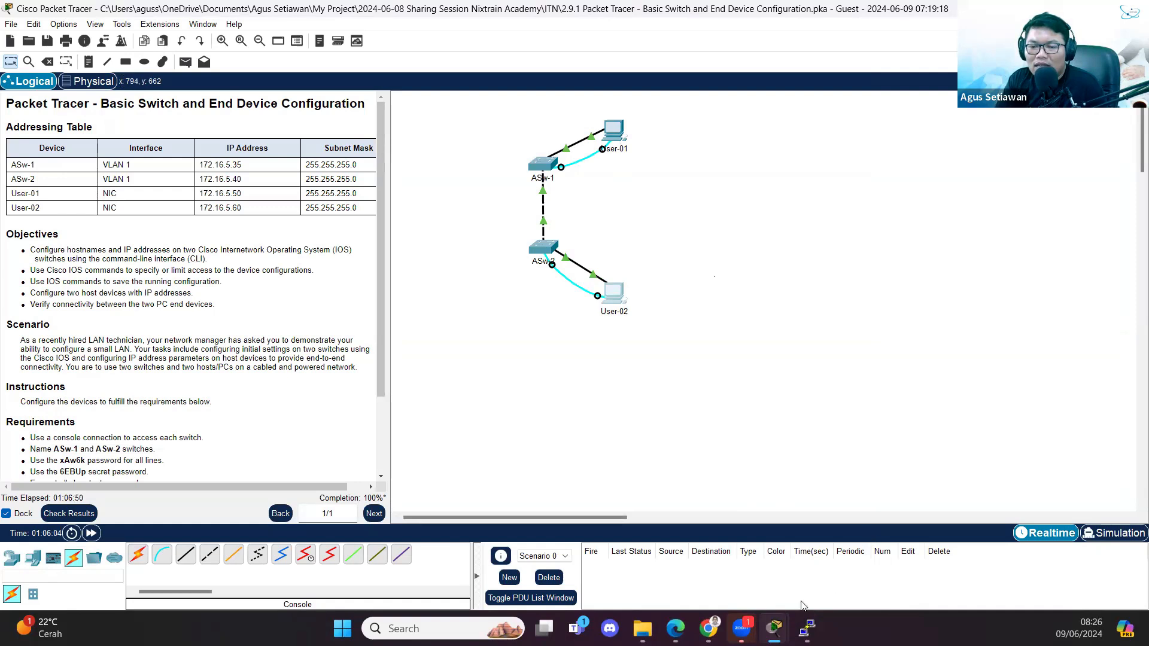
- Leave configuration mode on ASw-1 and ping its own address 172.16.5.35
mouse_move(785, 619)
click(794, 525)
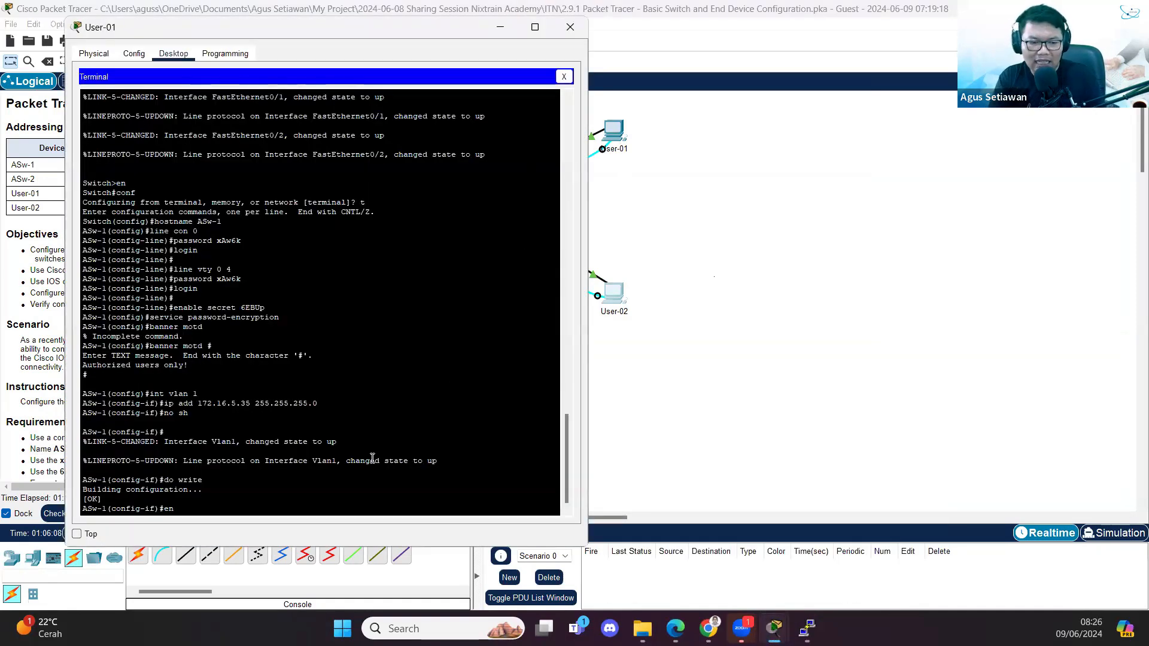
text(d)
key(Return)
key(Return)
text(ping 172.)
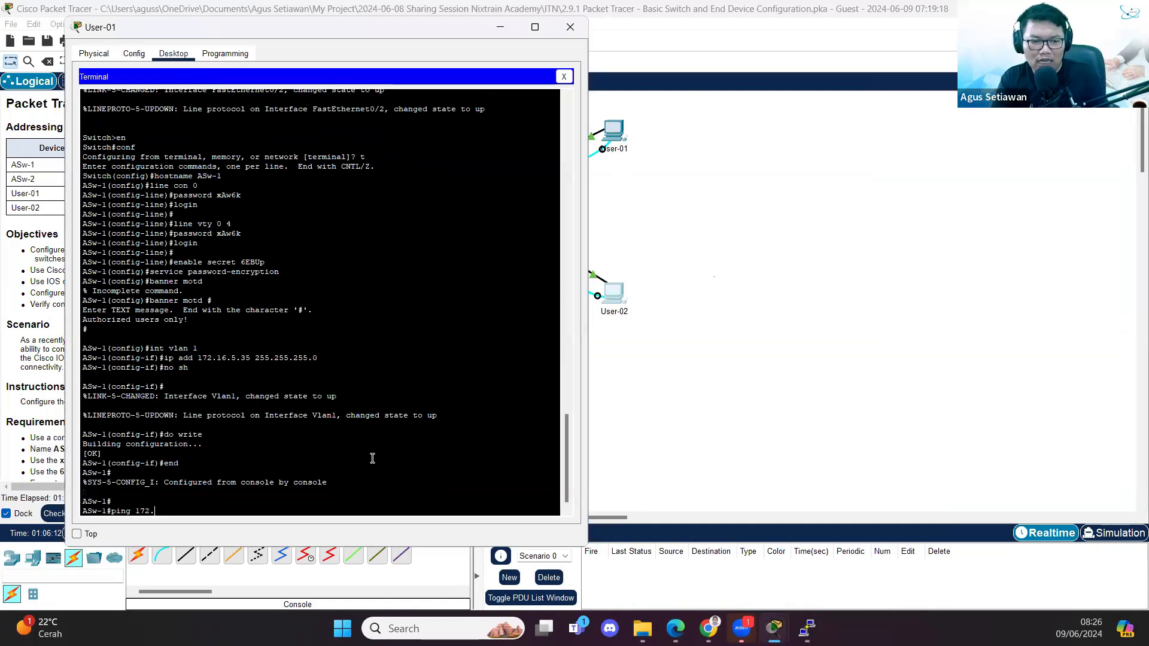
text(16.5.35)
key(Return)
- Ping ASw-2 at 172.16.5.40, repeating until it succeeds
key(Up)
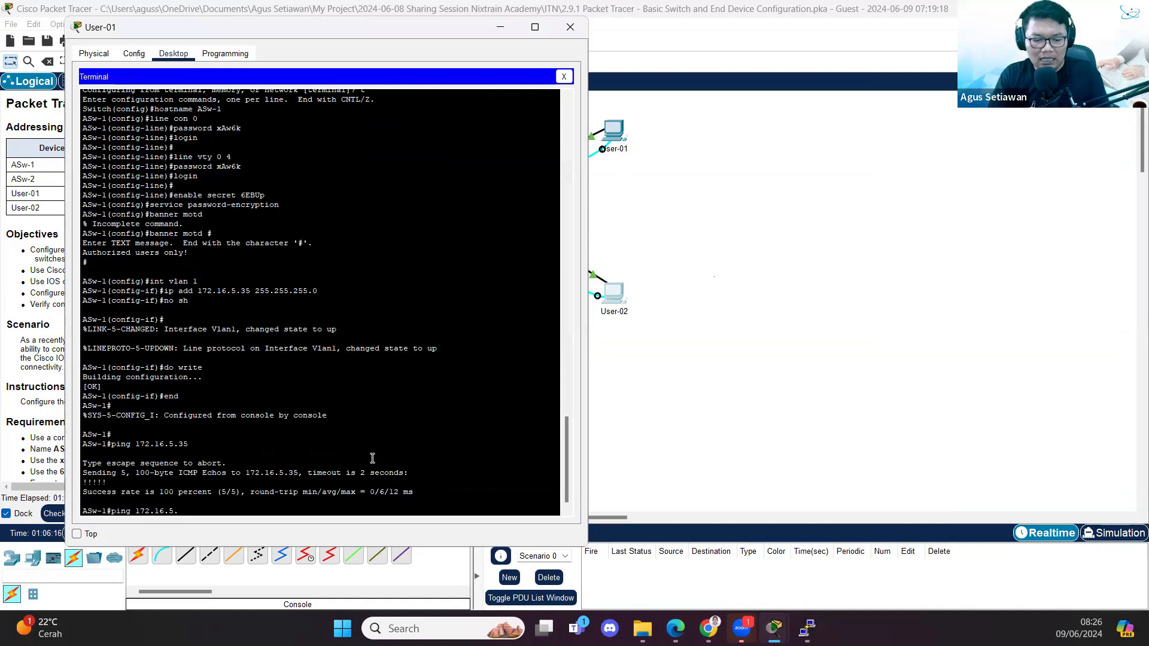
text(40)
key(Return)
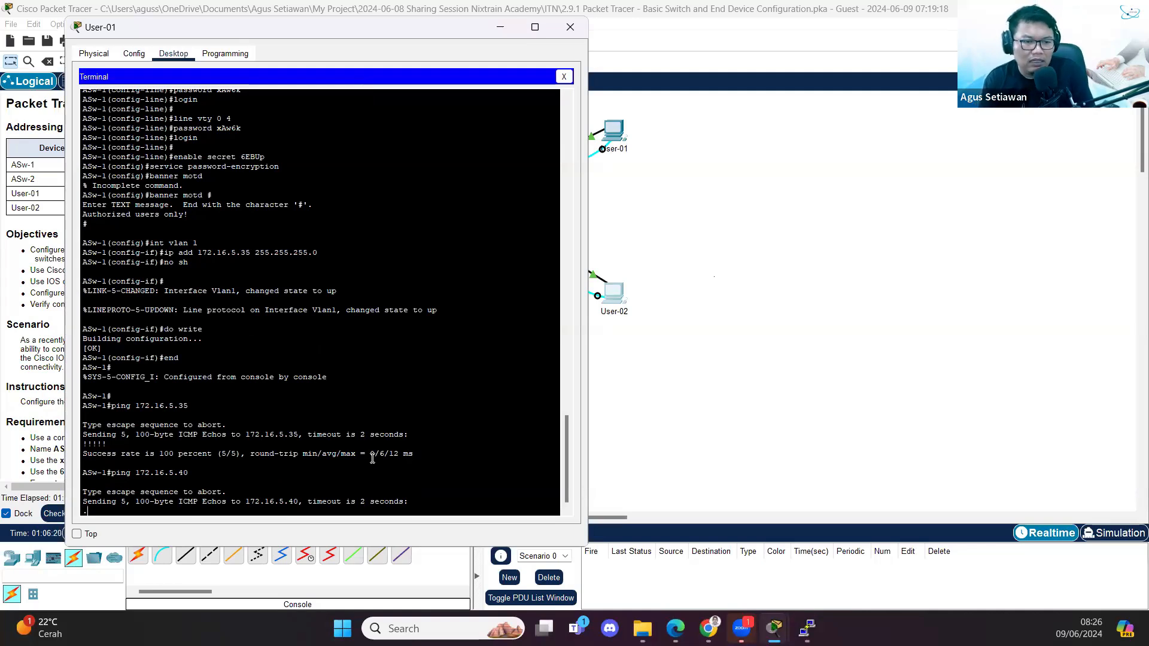
key(Up)
key(Return)
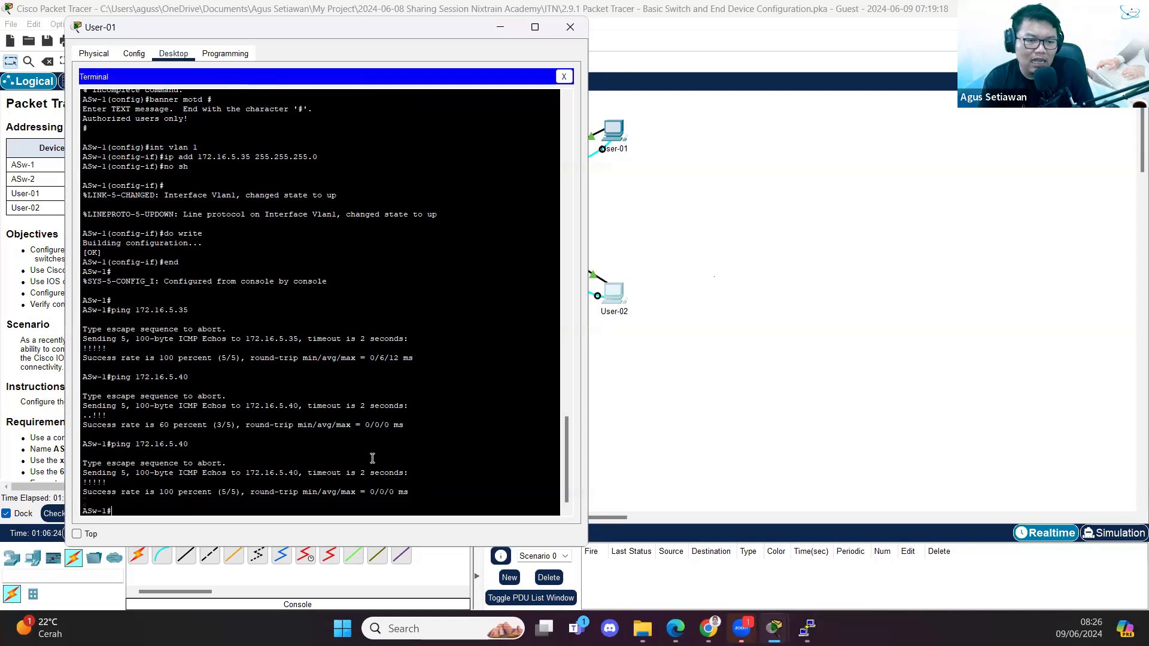
key(Return)
- Ping User-01 at 172.16.5.50 twice
key(Up)
key(BackSpace)
text(0)
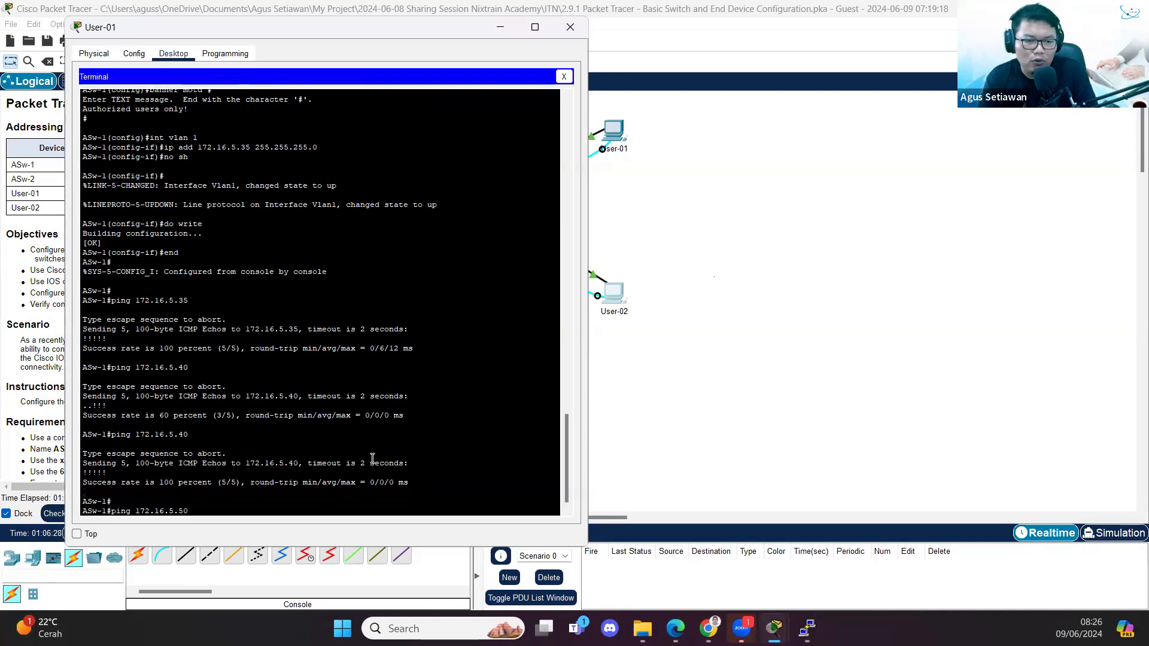
key(Return)
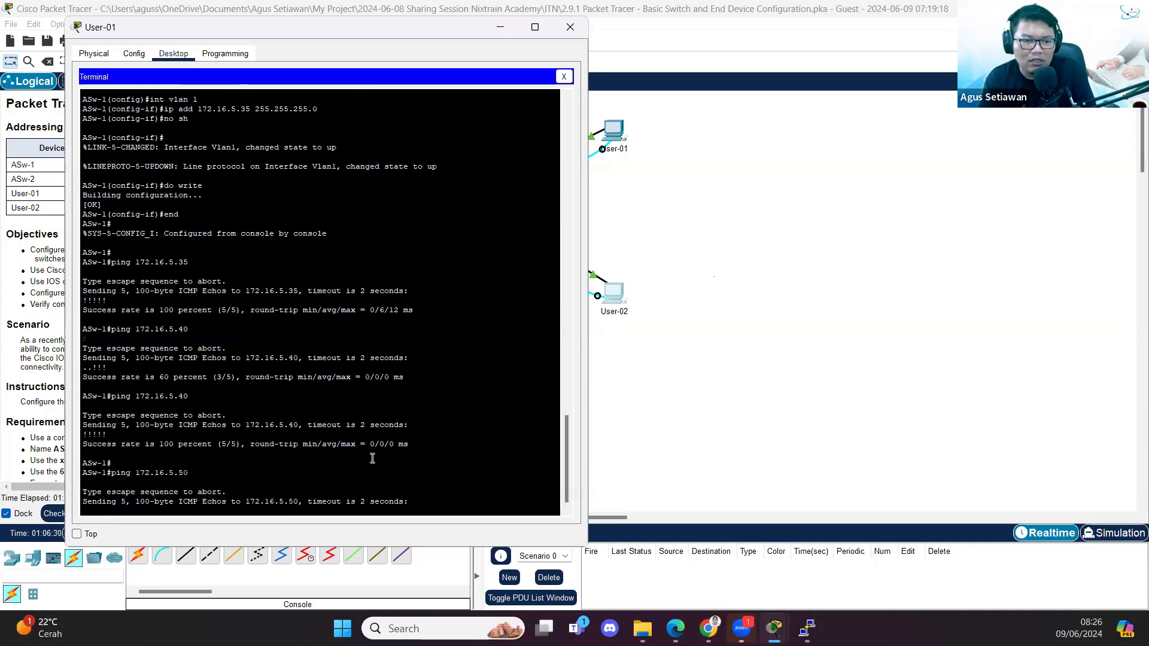
key(Up)
key(Return)
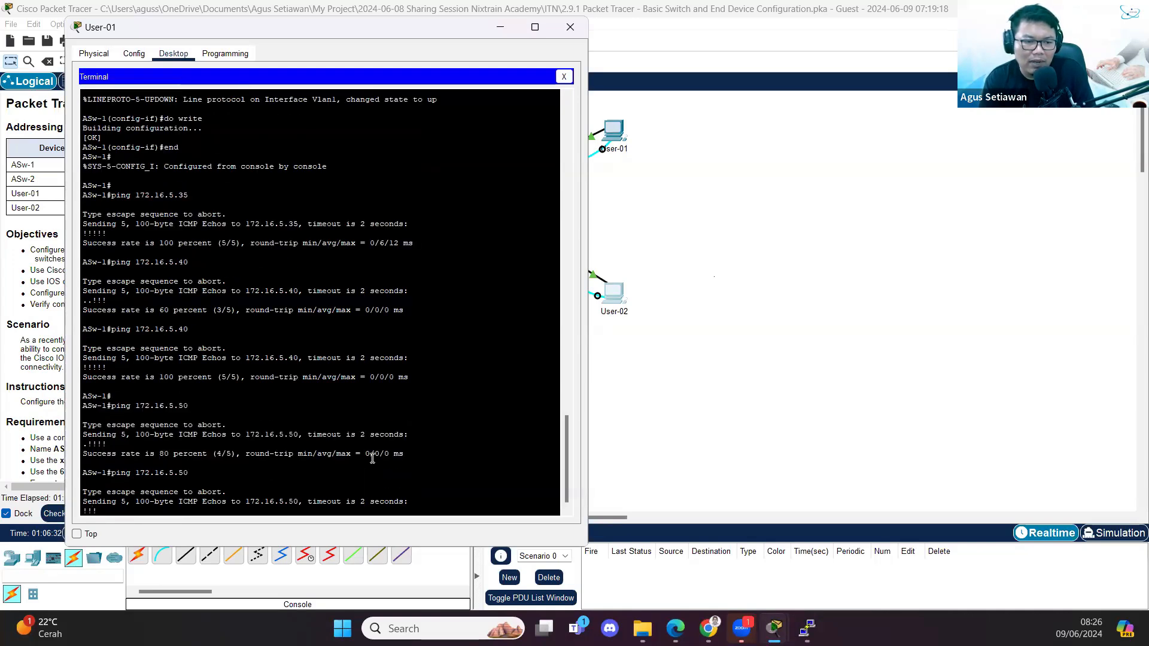
- Ping User-02 at 172.16.5.60 twice to confirm 100% success
key(Up)
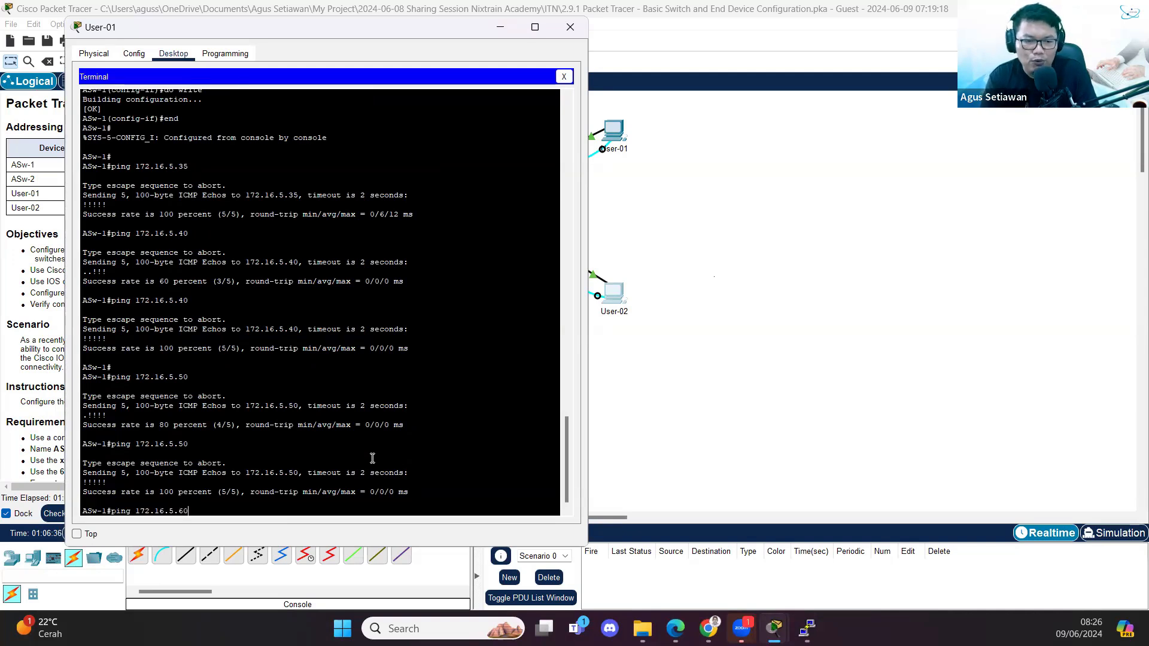
key(Return)
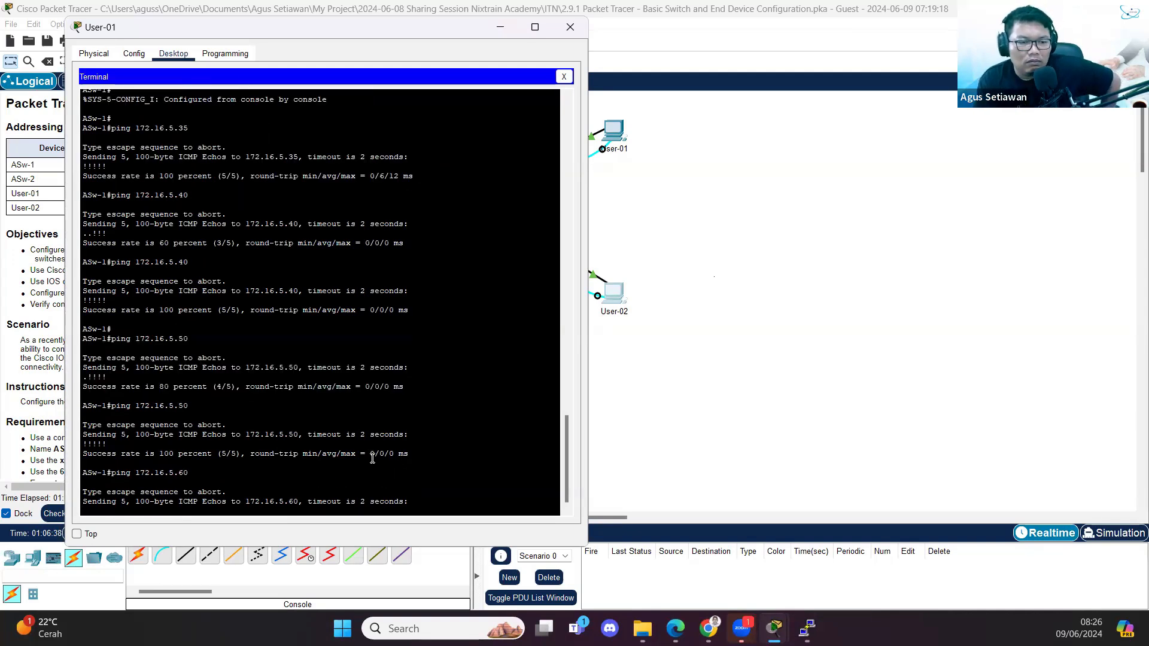
key(Up)
key(Return)
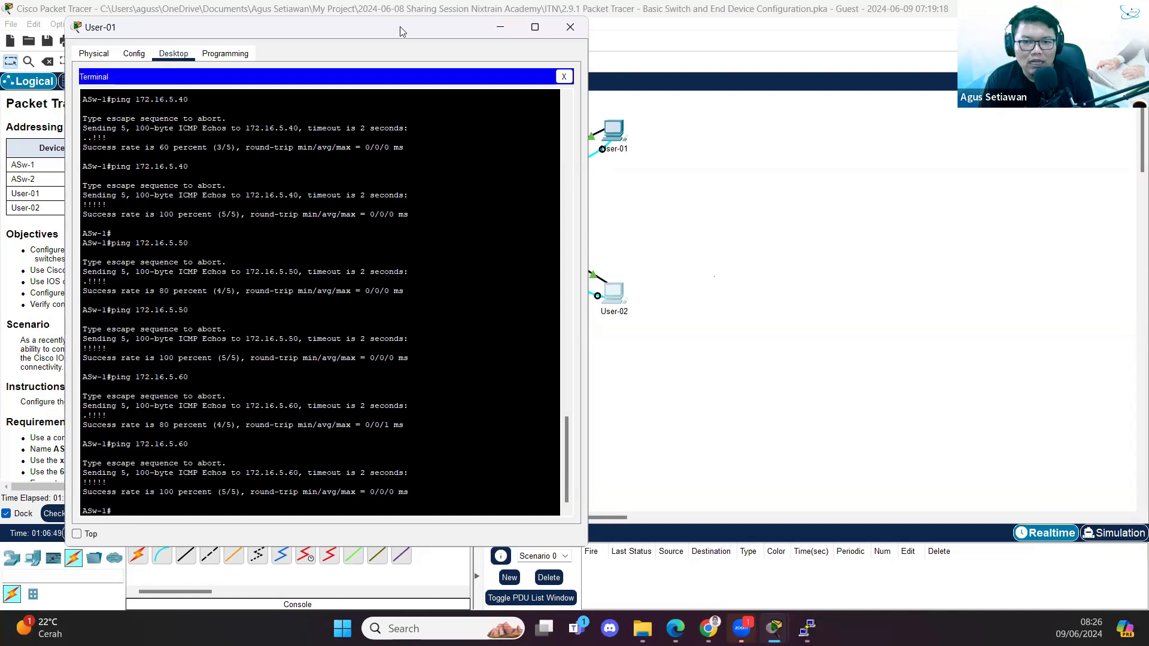
- Place the User-01 terminal beside the instructions pane and scroll through ASw-1's output
drag(359, 27, 276, 25)
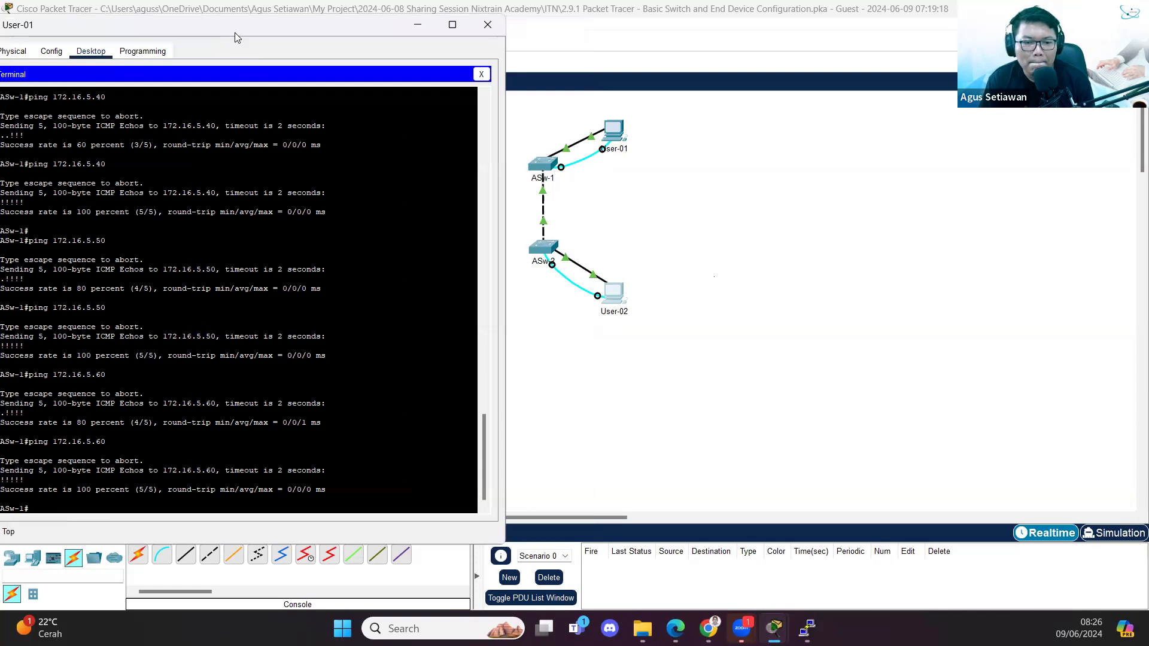
drag(235, 36, 282, 38)
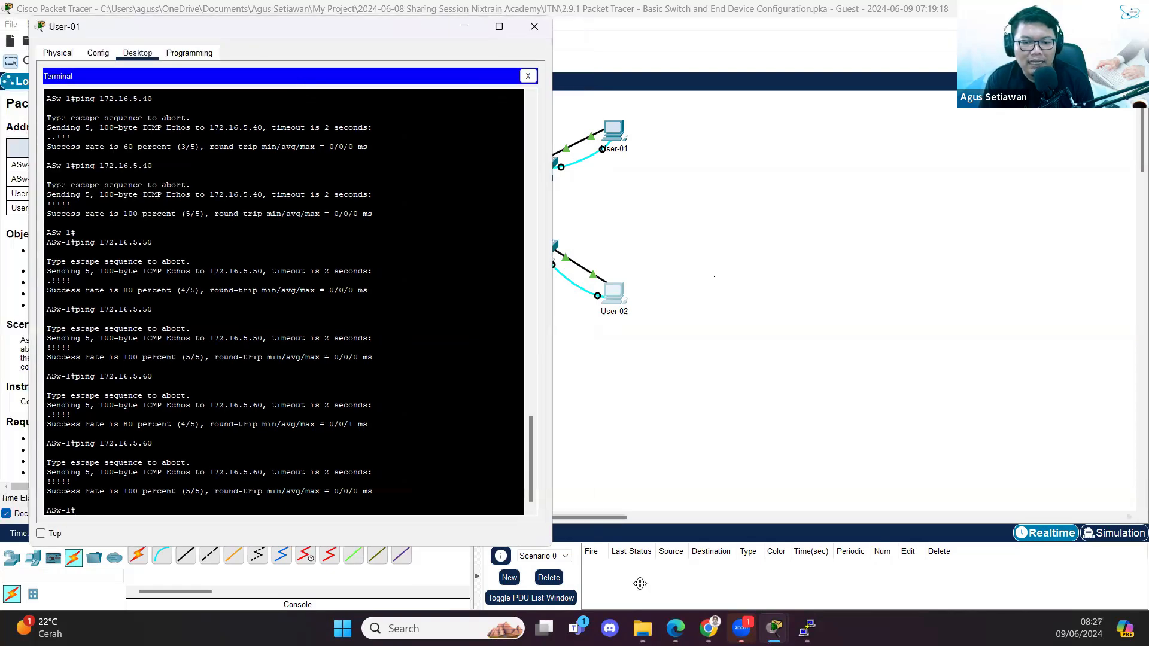
click(600, 545)
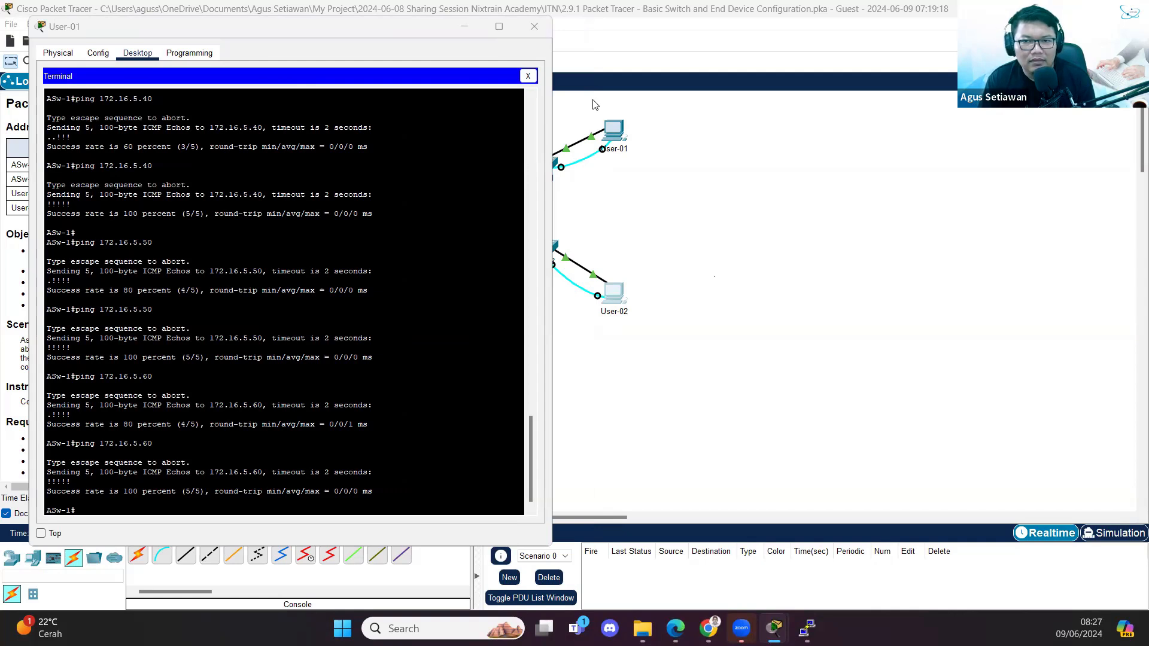
scroll(297, 384, down, 1)
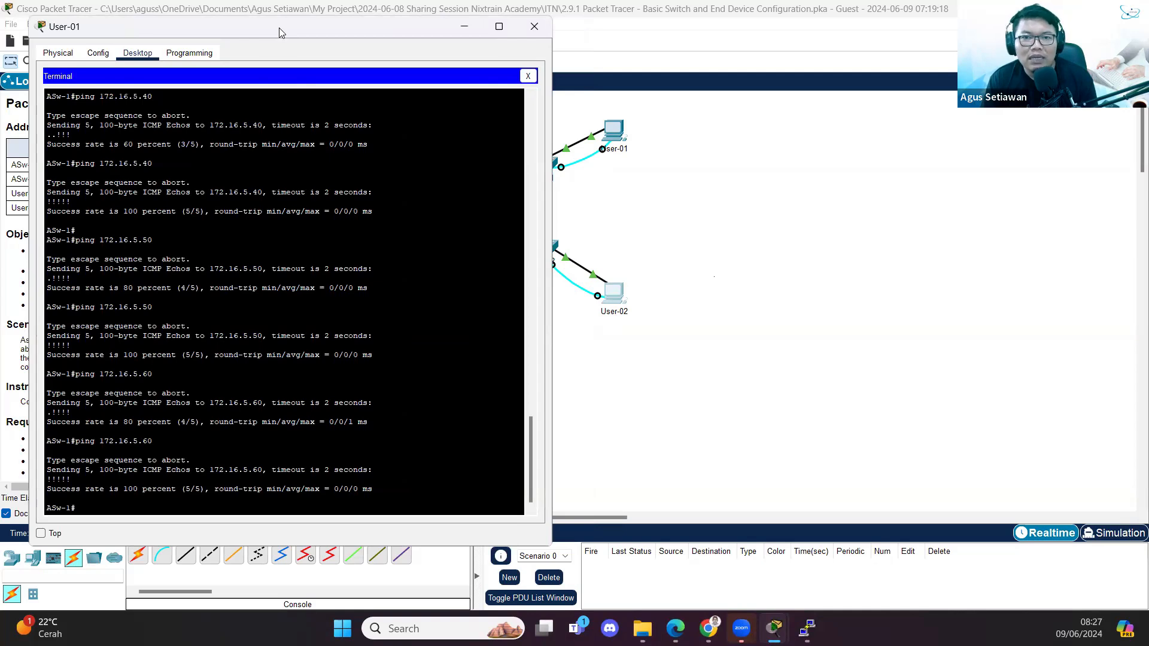
drag(281, 32, 670, 73)
scroll(182, 378, down, 3)
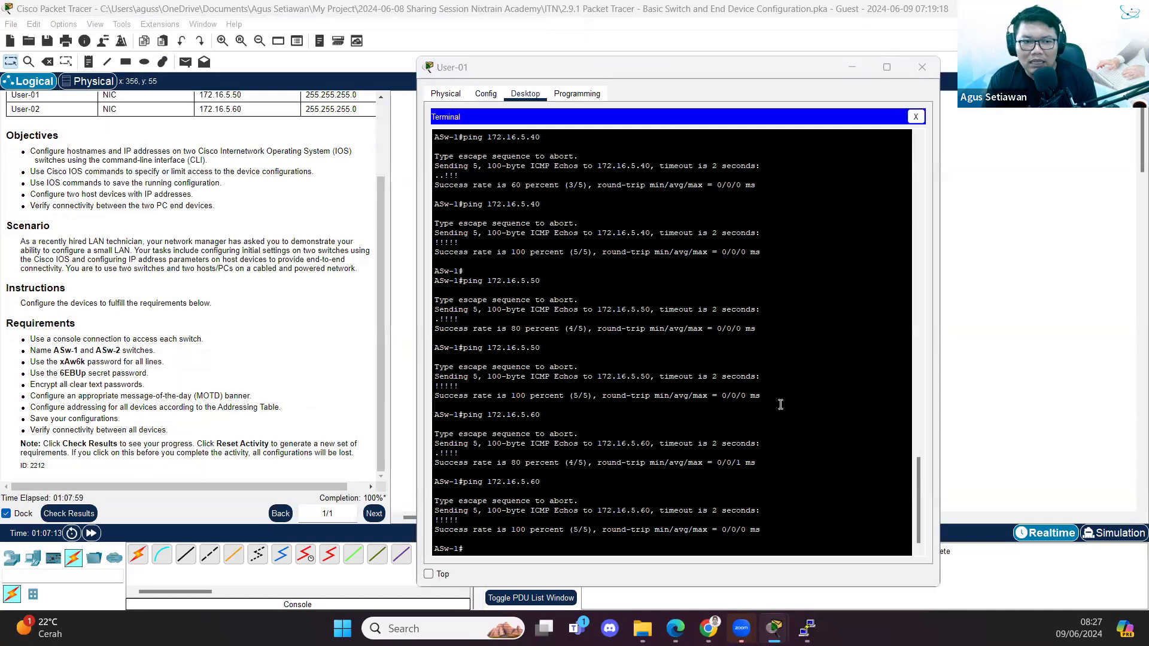
drag(920, 472, 934, 380)
- Highlight ASw-1's hostname, password, line vty 0 4 and enable secret commands
drag(436, 196, 648, 350)
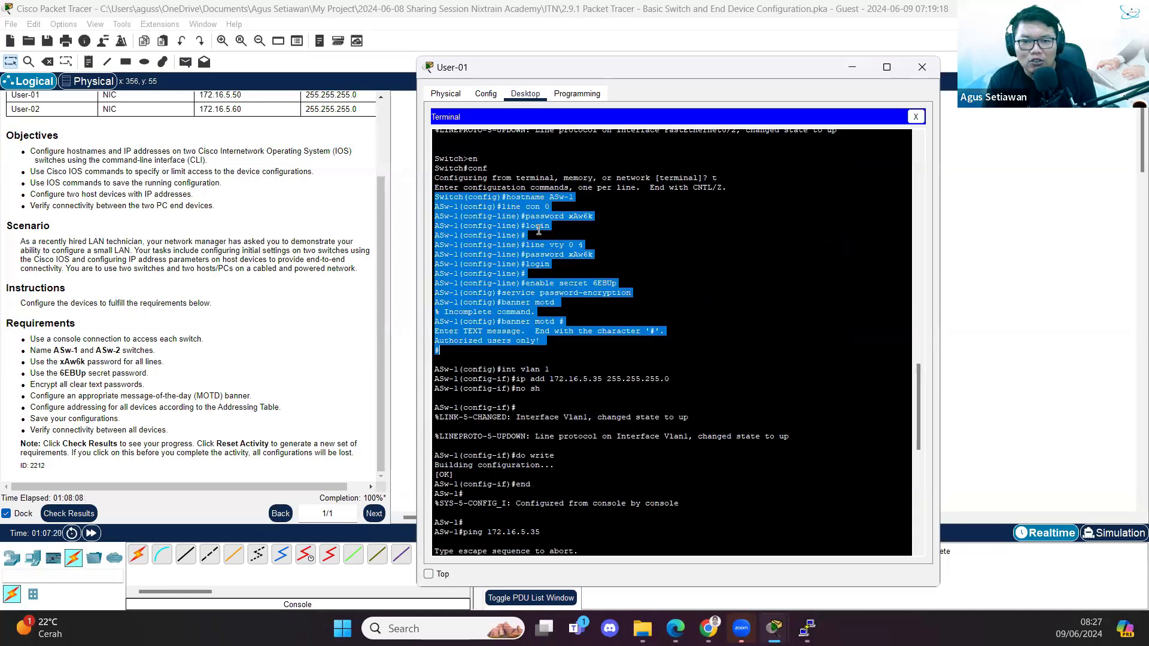
drag(584, 245, 530, 245)
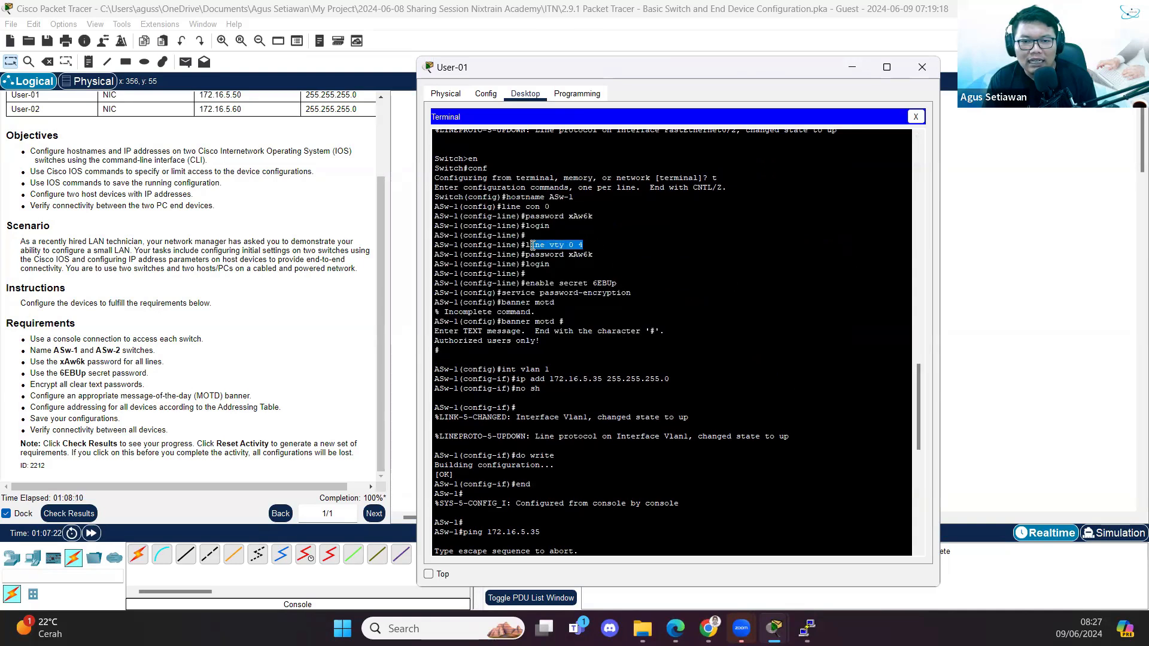
drag(618, 284, 528, 285)
click(555, 259)
scroll(604, 349, down, 10)
- Run show run on ASw-1 and mark the service password-encryption line
text(show run)
key(Return)
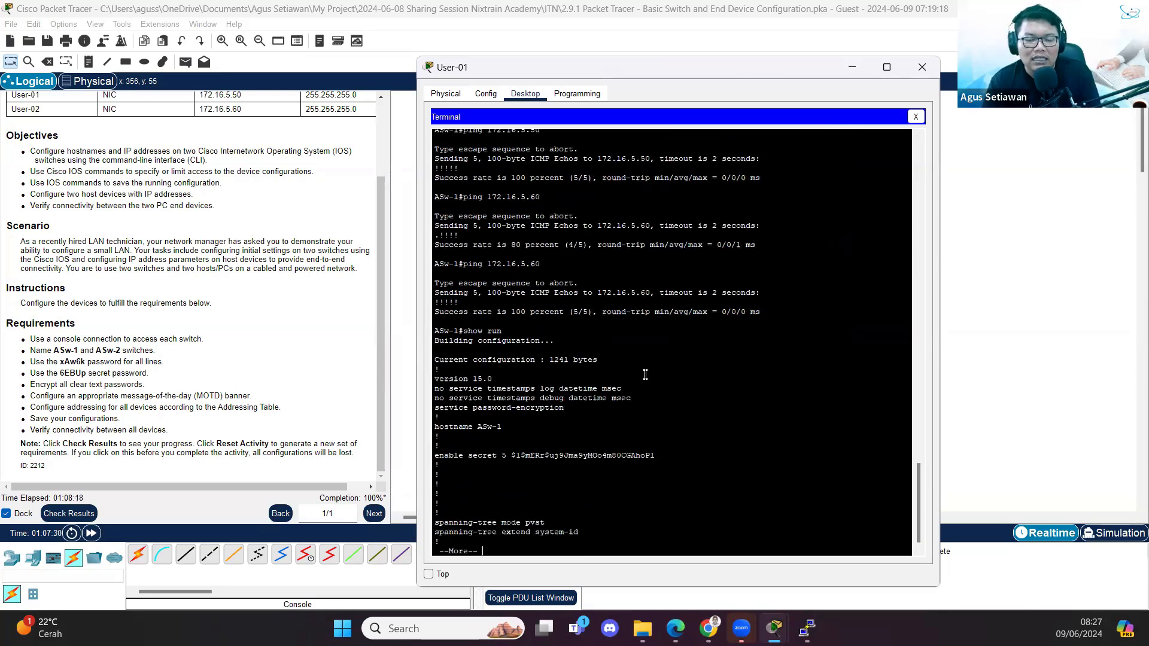
triple_click(449, 407)
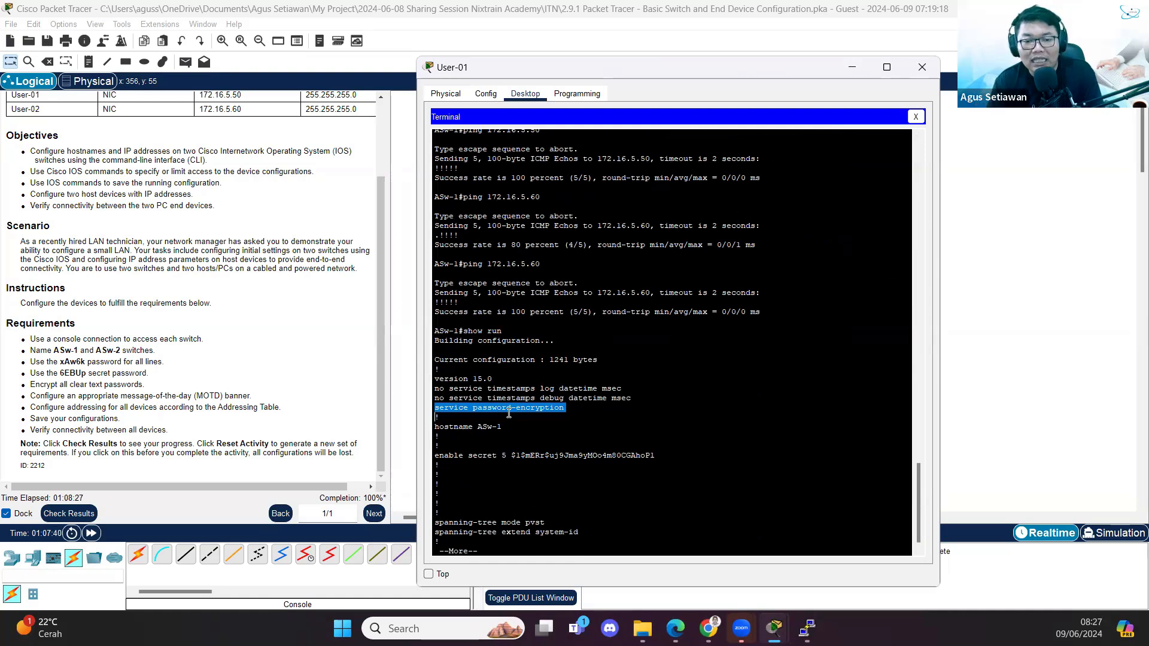
key(space)
key(space)
key(space)
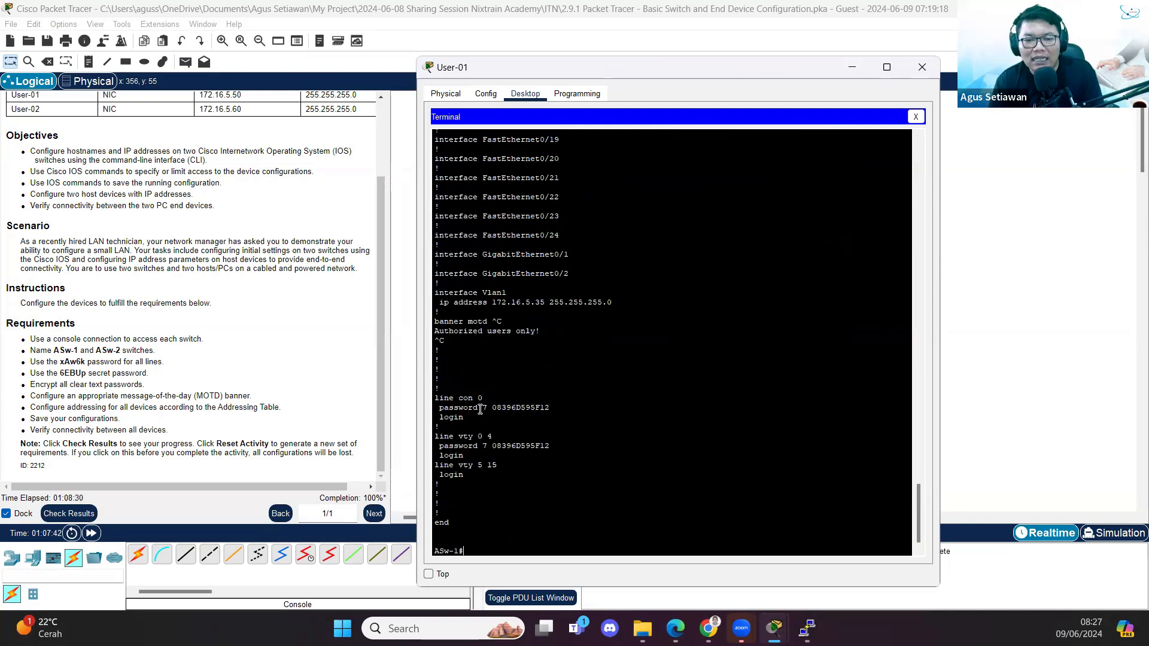
- Highlight the encrypted console and vty password 7 lines in the configuration
drag(438, 408, 574, 408)
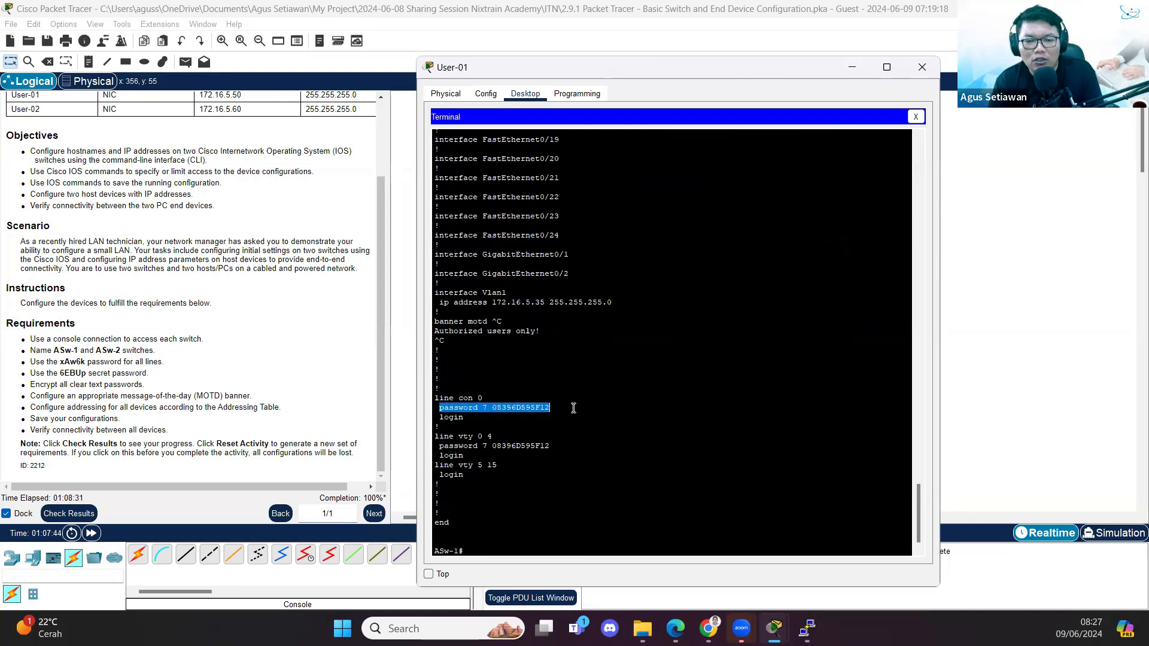
drag(439, 446, 564, 449)
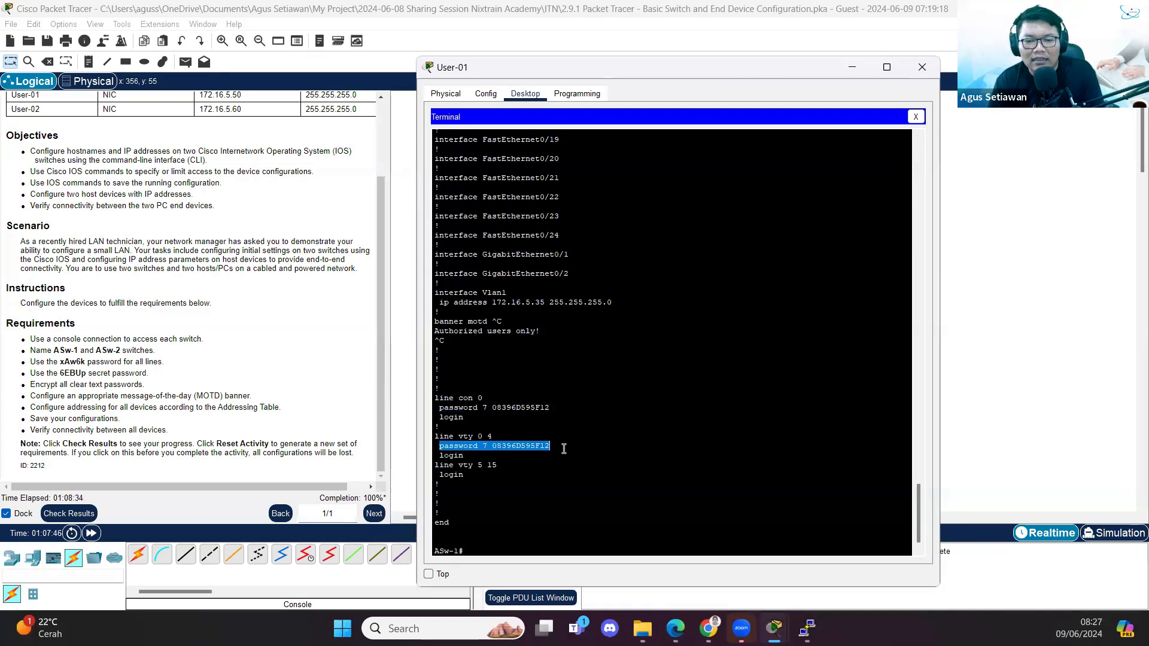
click(539, 417)
scroll(479, 359, up, 15)
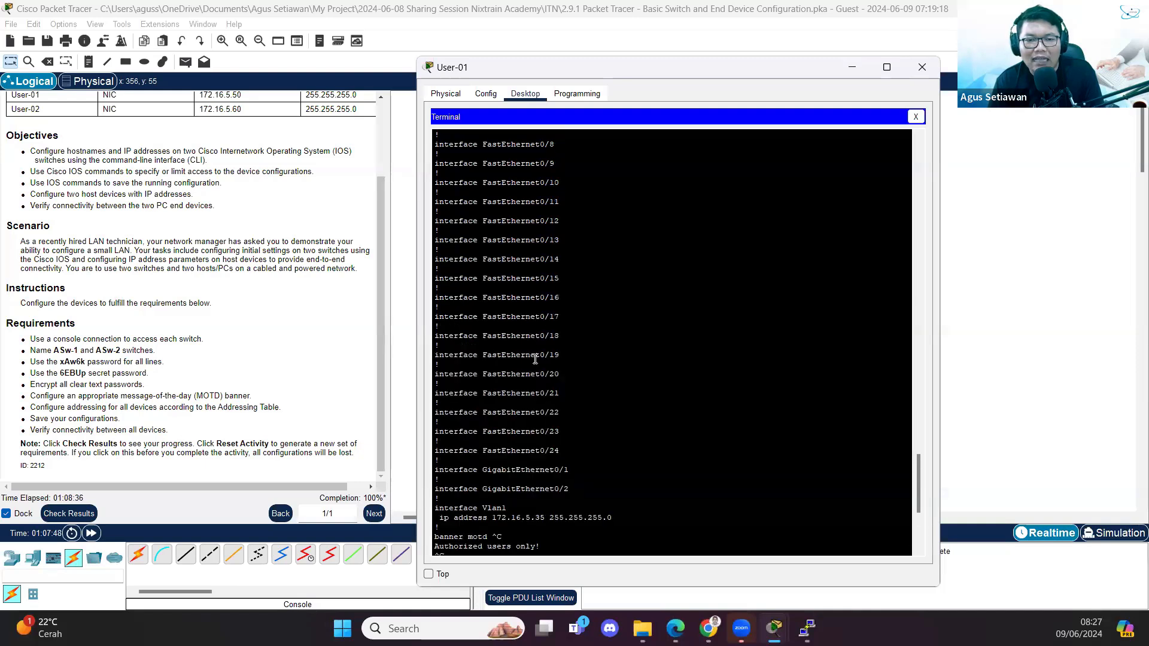
drag(440, 298, 564, 299)
scroll(462, 426, down, 20)
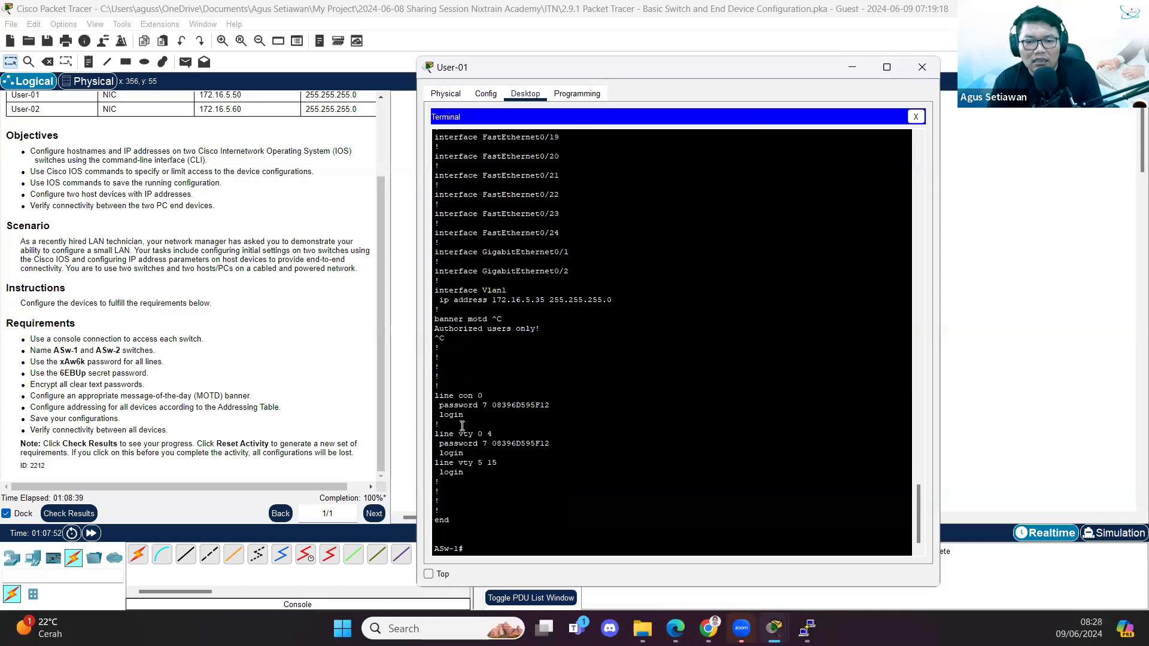
drag(440, 405, 590, 403)
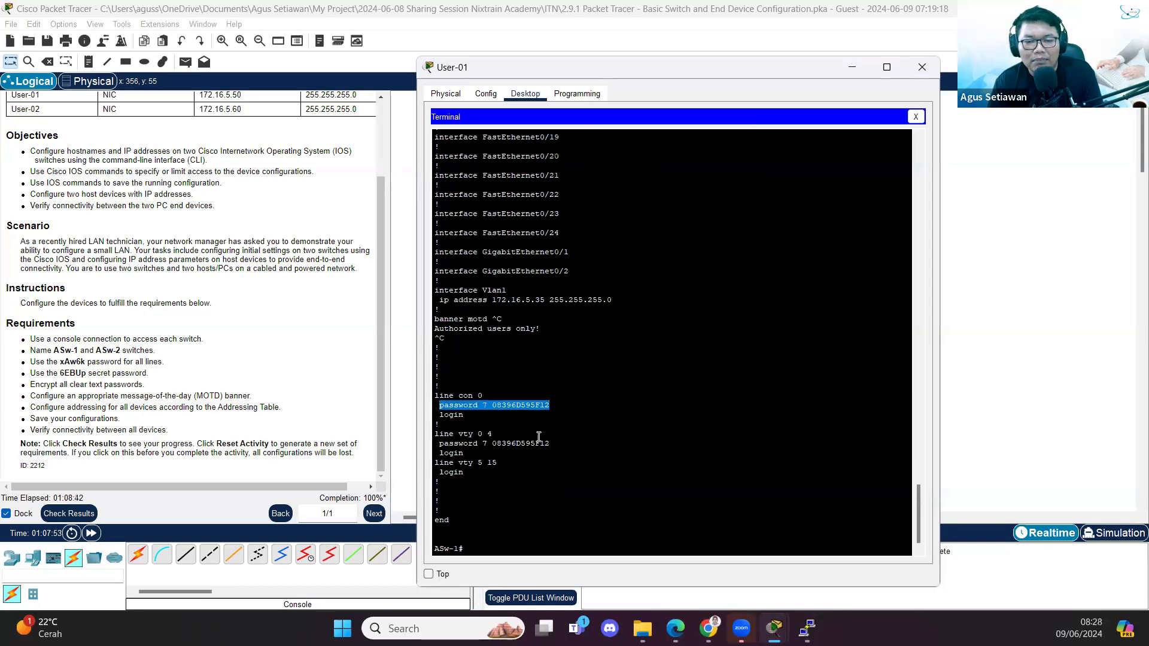
drag(436, 444, 624, 448)
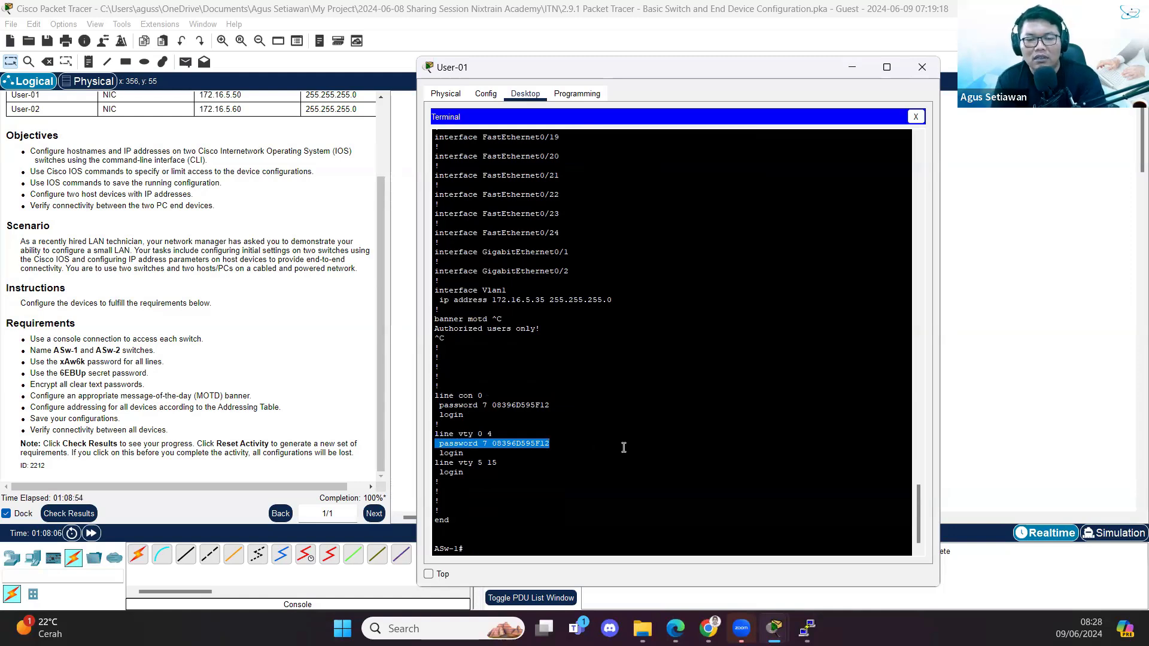
- Scroll back up and highlight the service lines, including service password-encryption
scroll(678, 442, up, 10)
scroll(622, 413, up, 10)
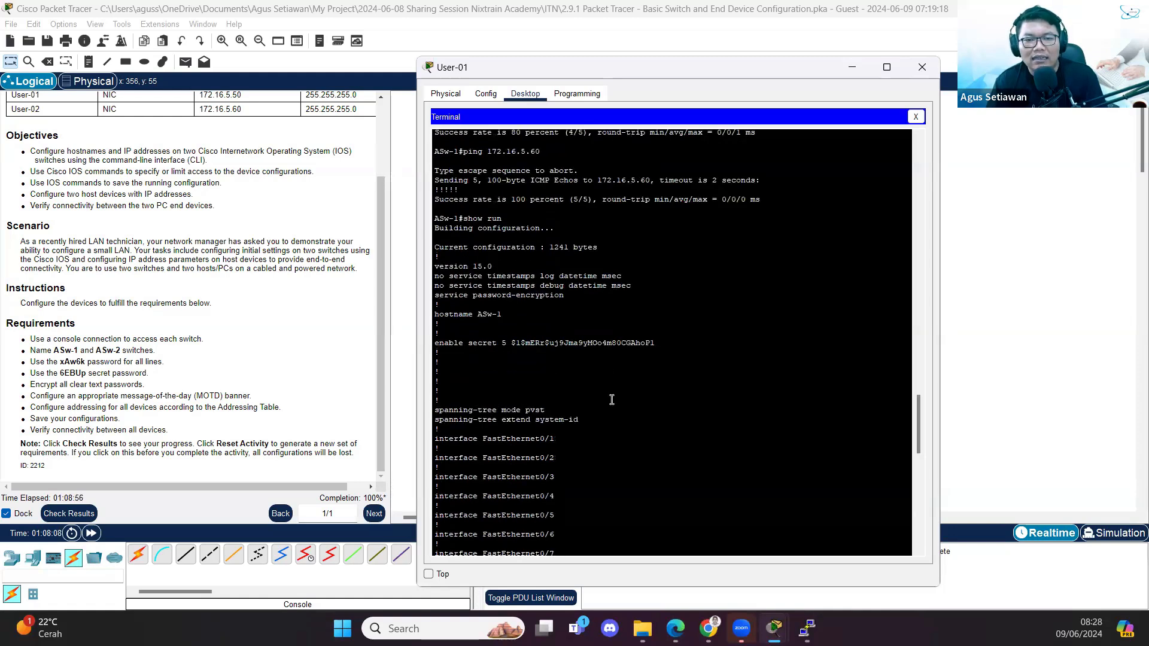
drag(437, 367, 611, 369)
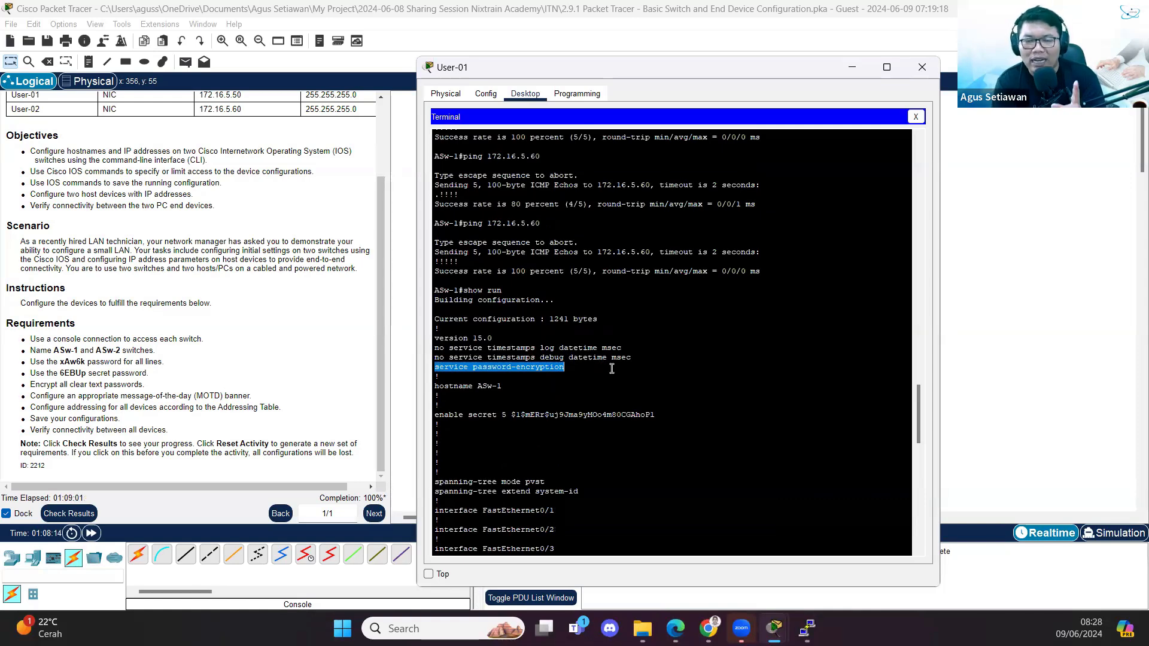
click(612, 368)
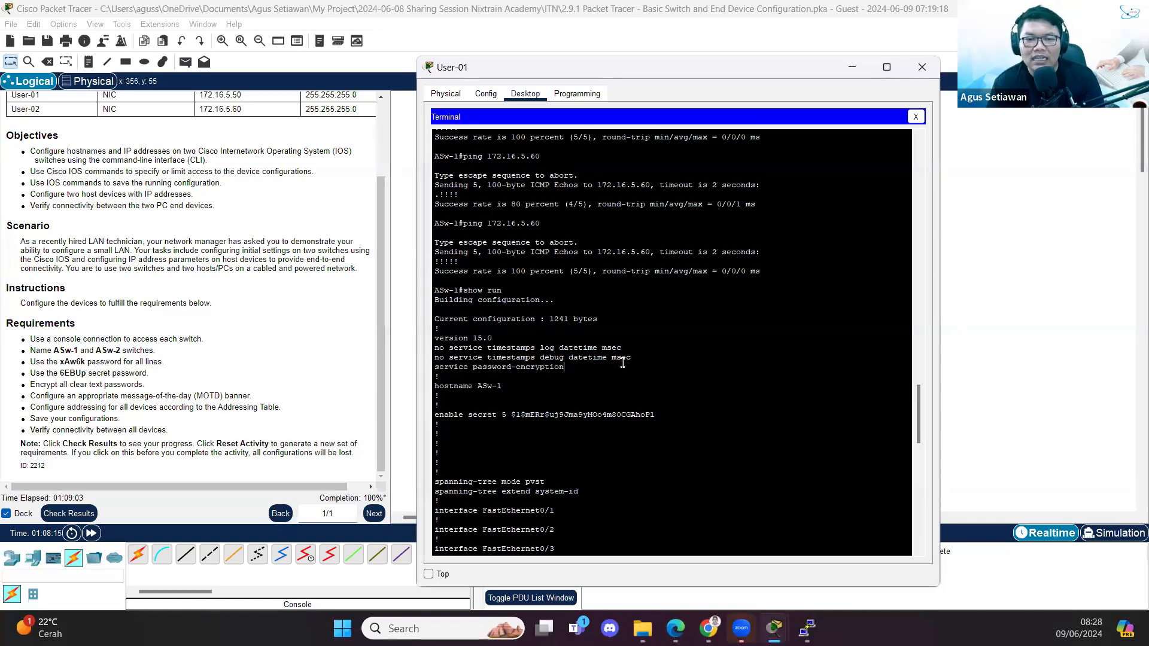
drag(436, 345, 662, 367)
double_click(496, 365)
drag(577, 369, 433, 362)
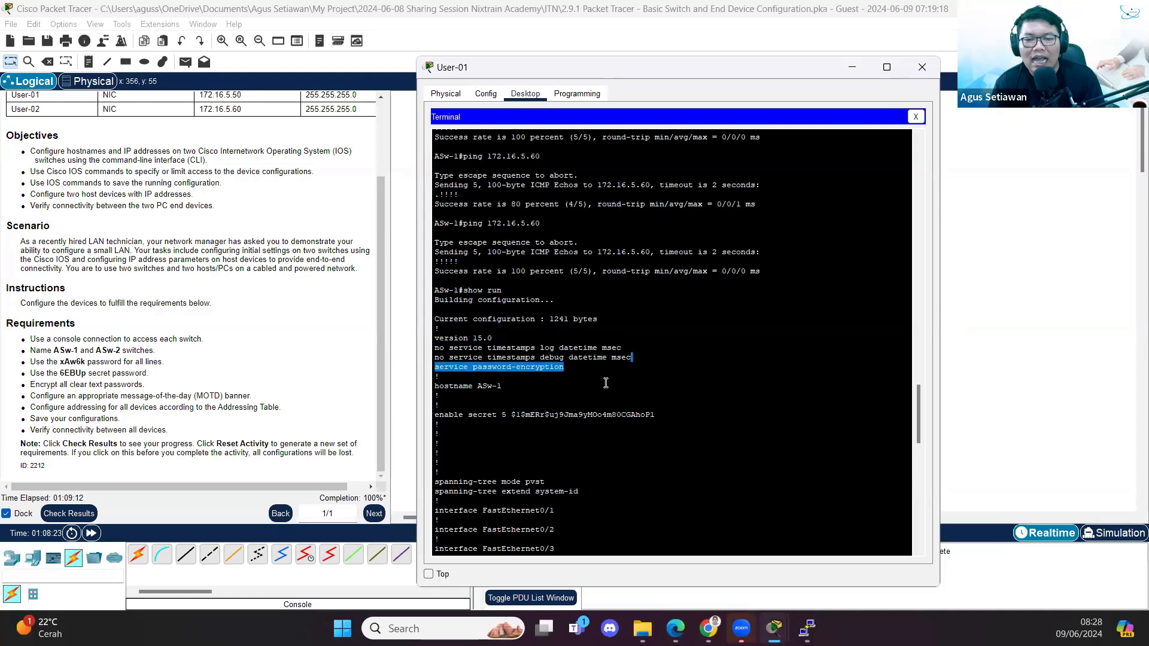
scroll(602, 382, down, 20)
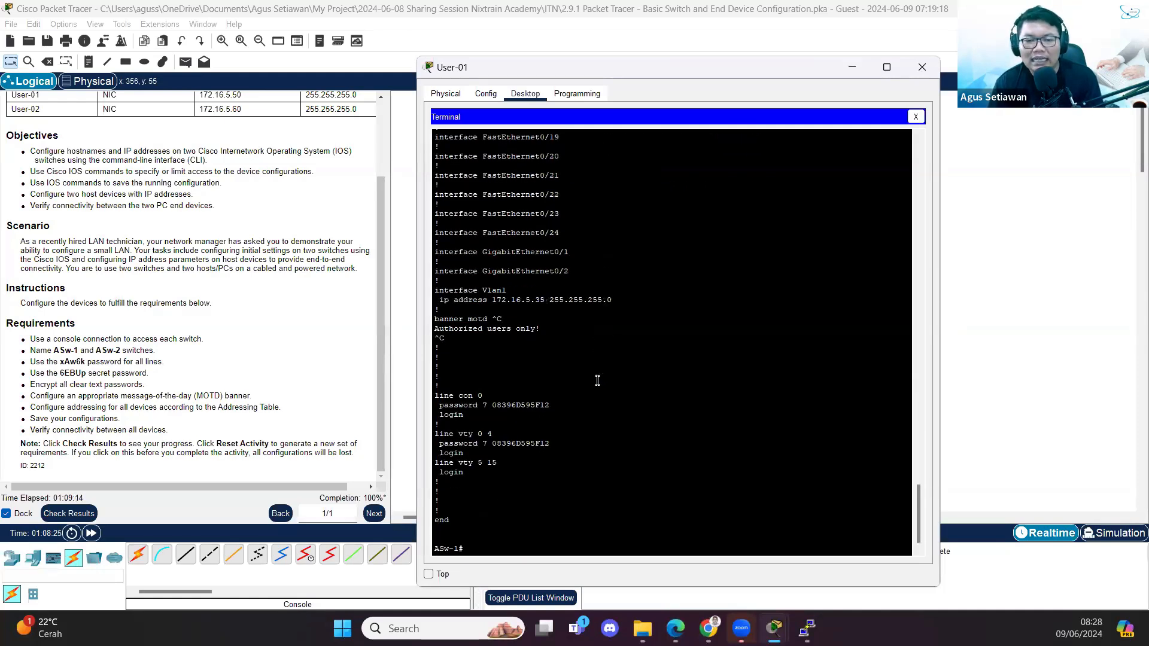
drag(572, 406, 433, 401)
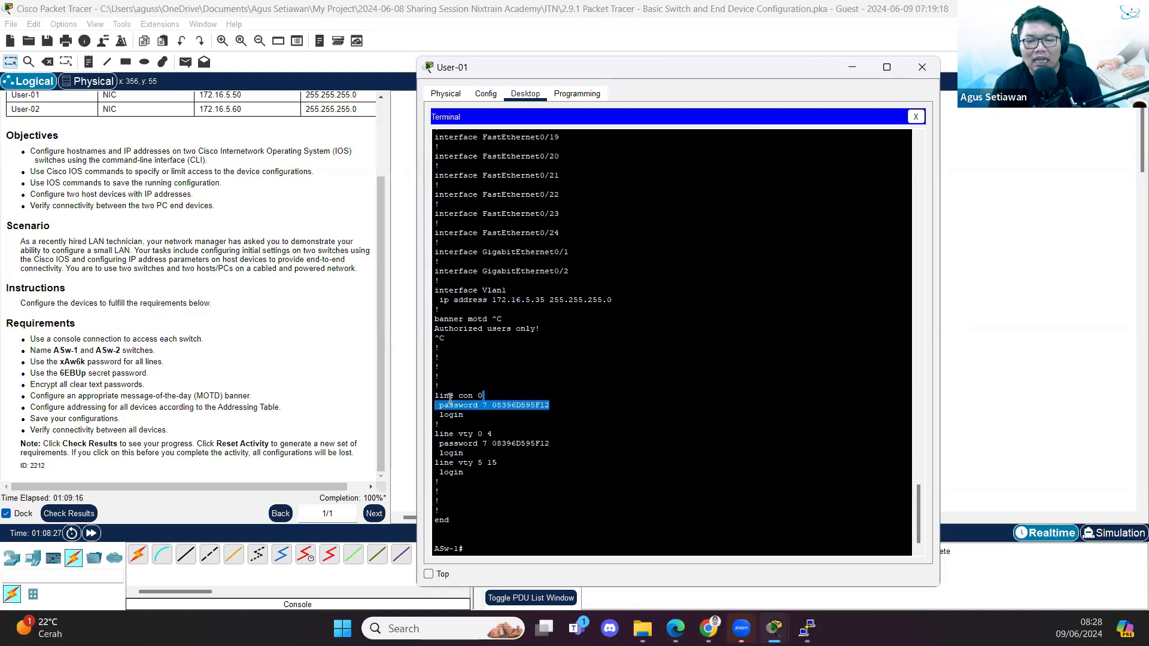
click(511, 424)
double_click(484, 406)
double_click(485, 444)
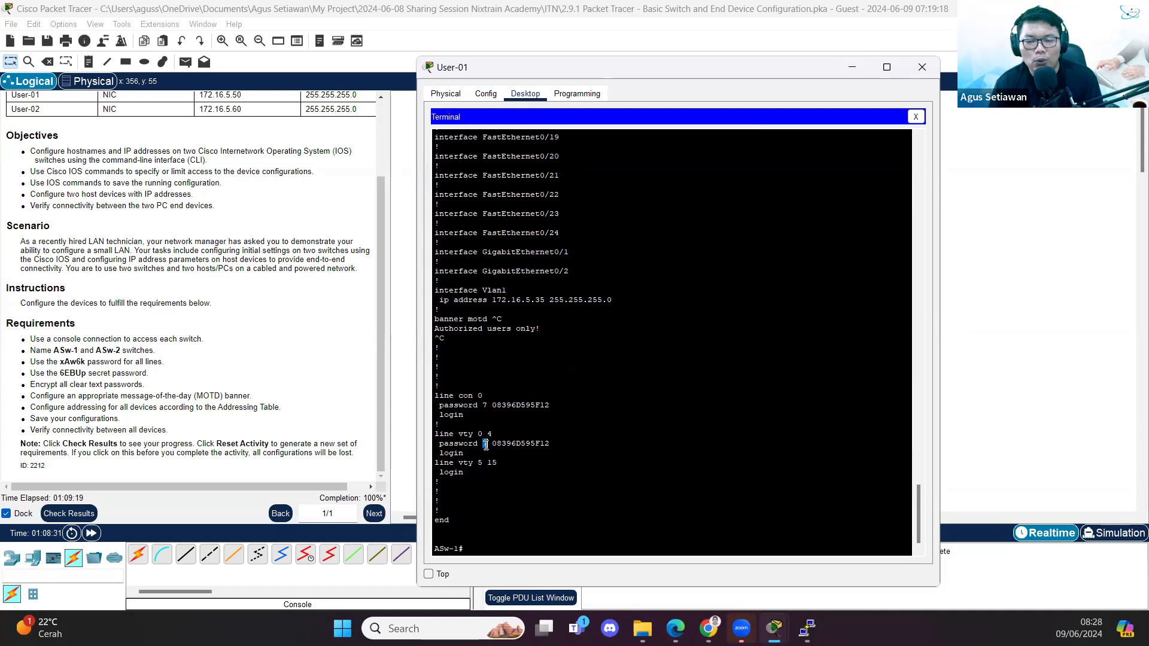
scroll(479, 389, up, 20)
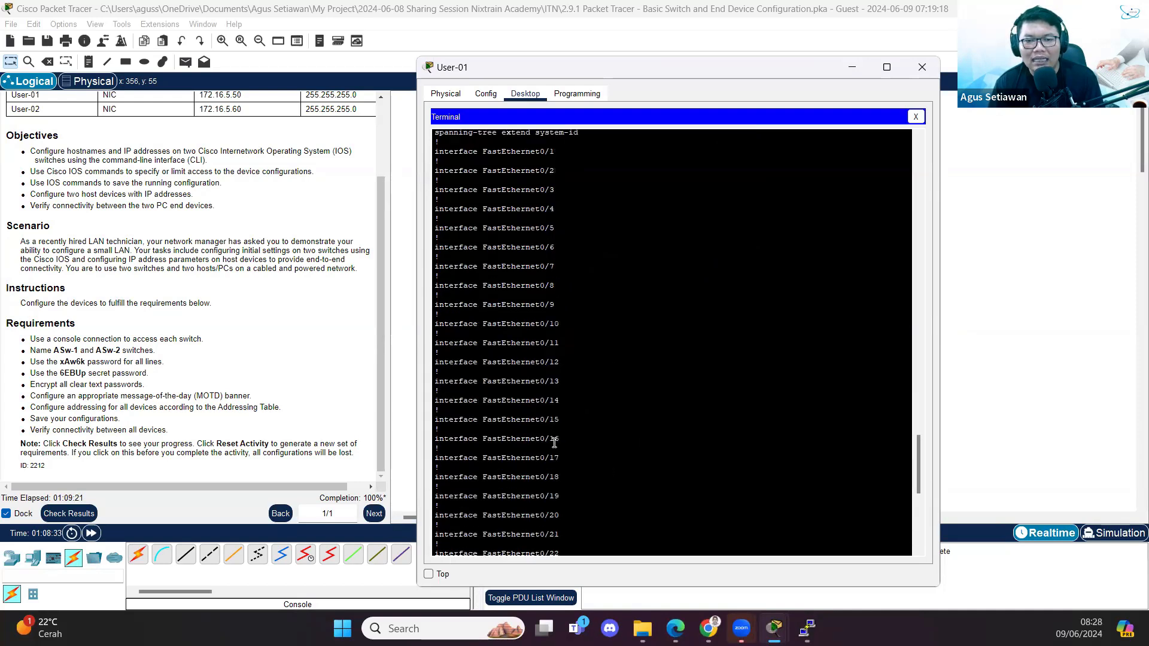
scroll(479, 353, up, 1)
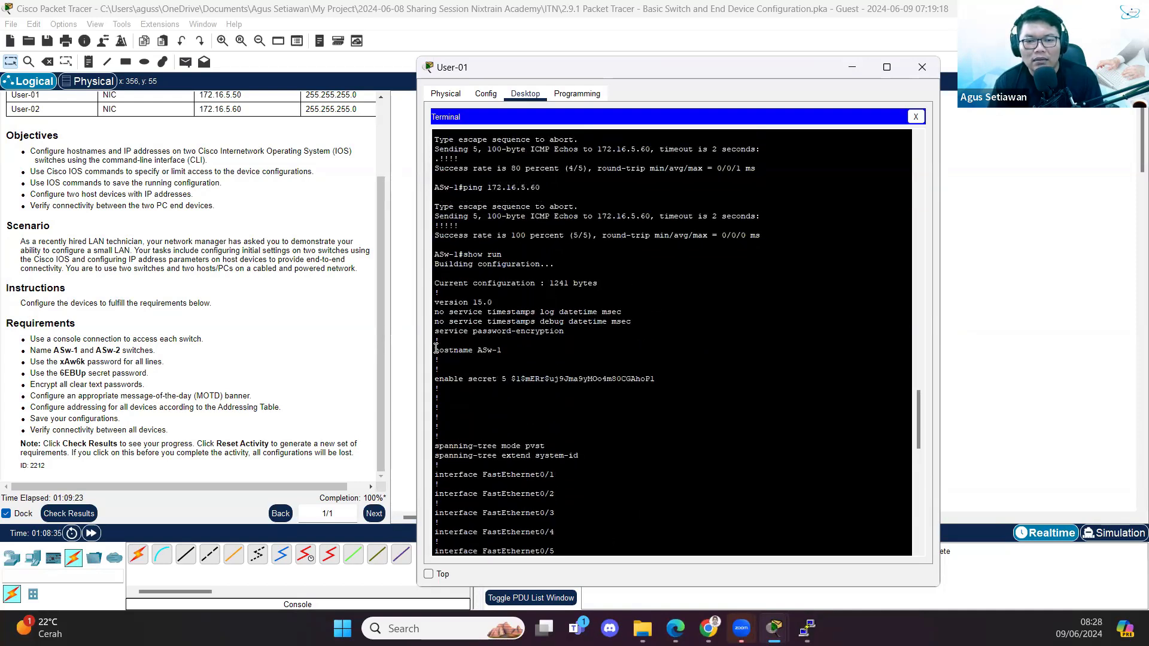
drag(435, 332, 585, 333)
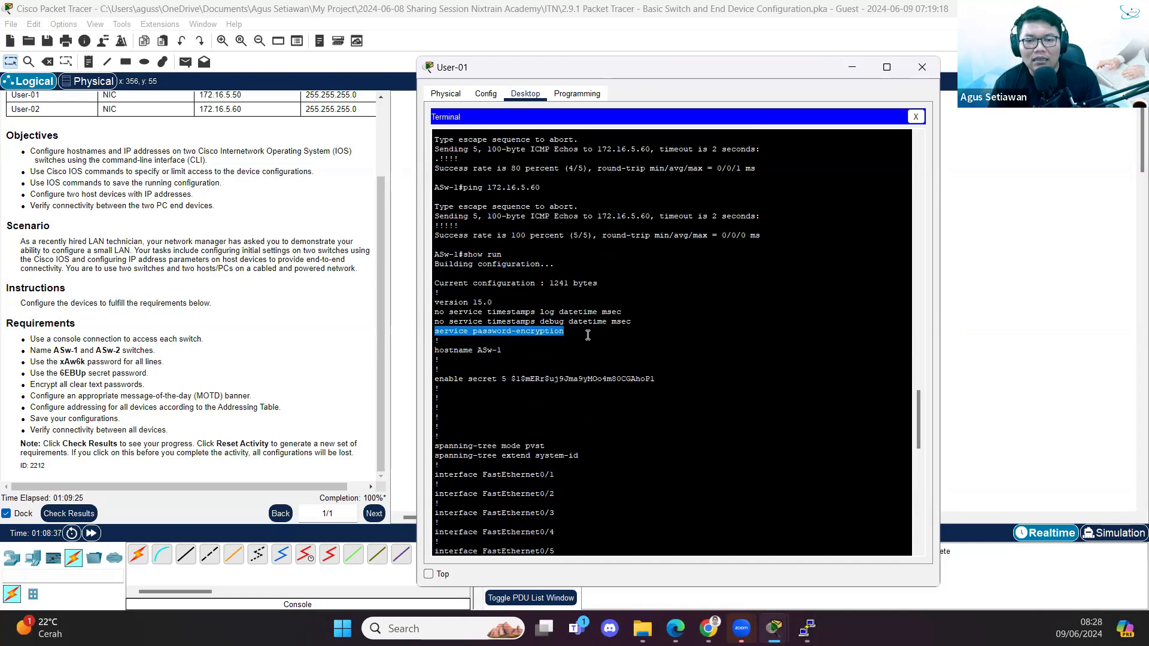
click(698, 351)
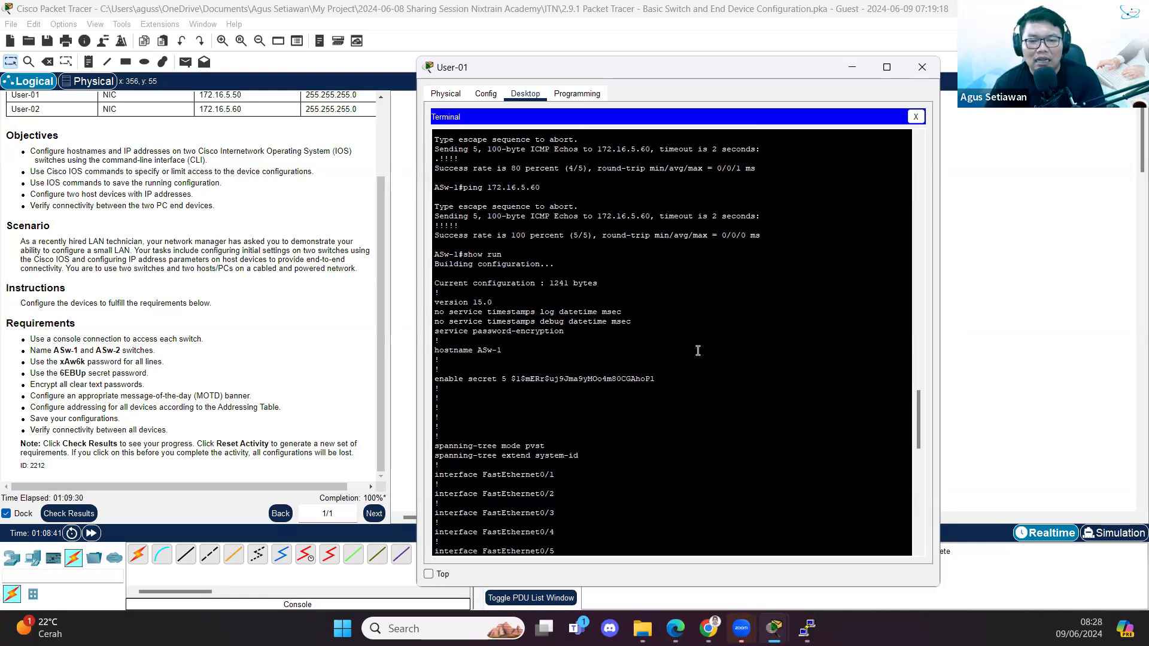
drag(435, 380, 520, 379)
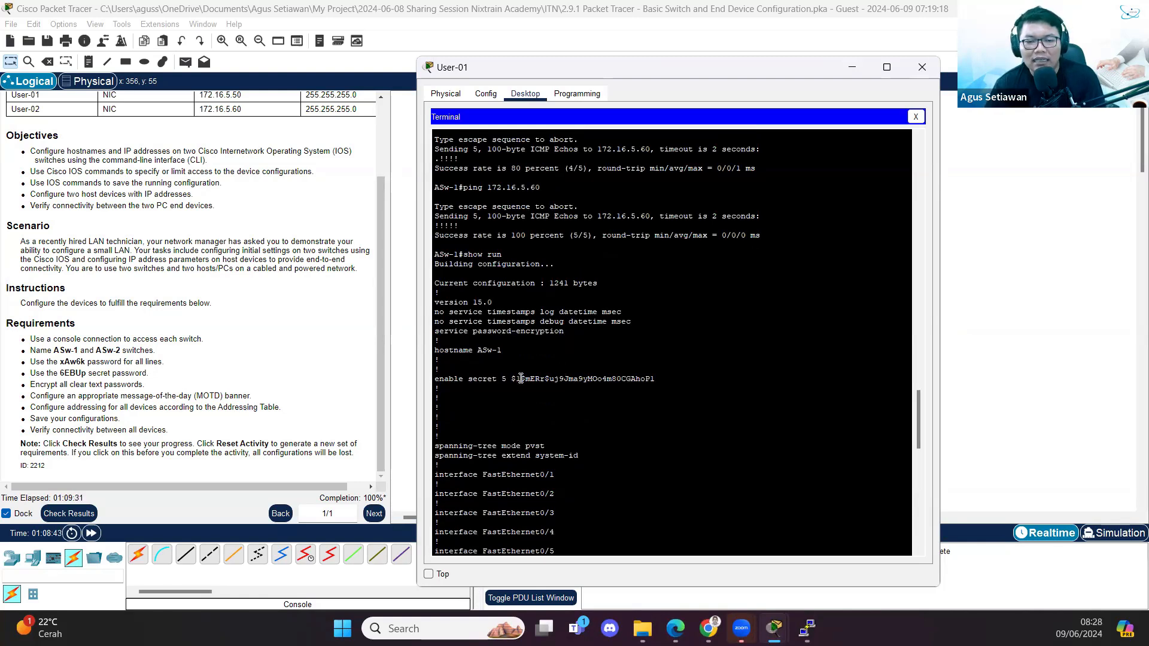
click(502, 380)
double_click(505, 379)
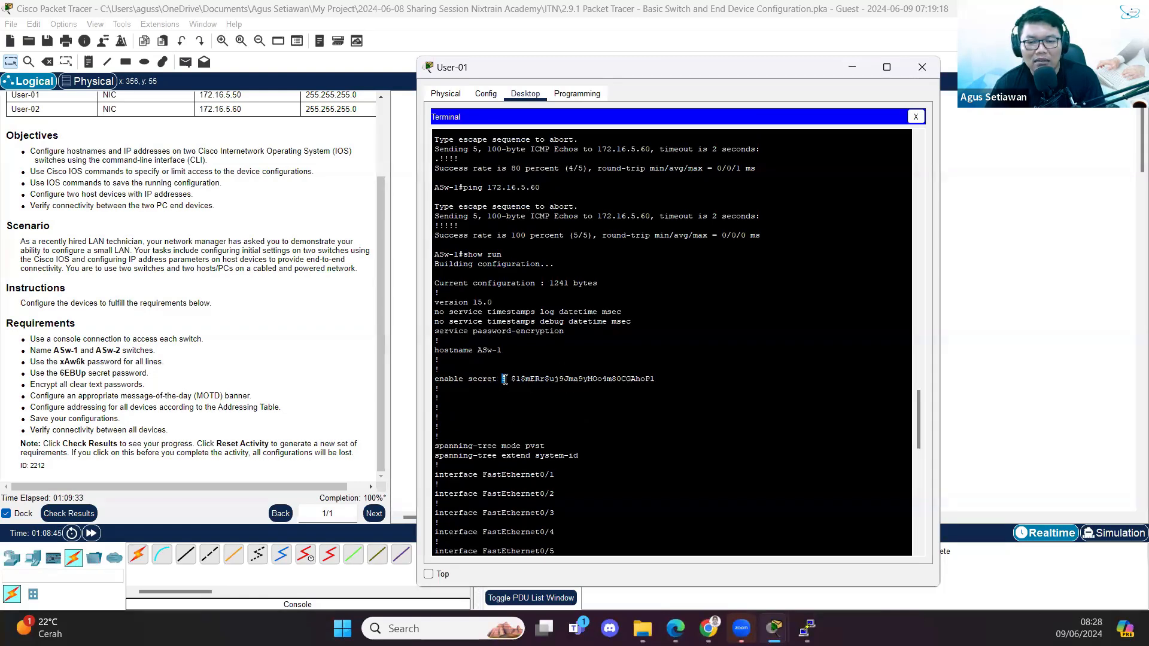
drag(513, 380, 670, 378)
click(499, 380)
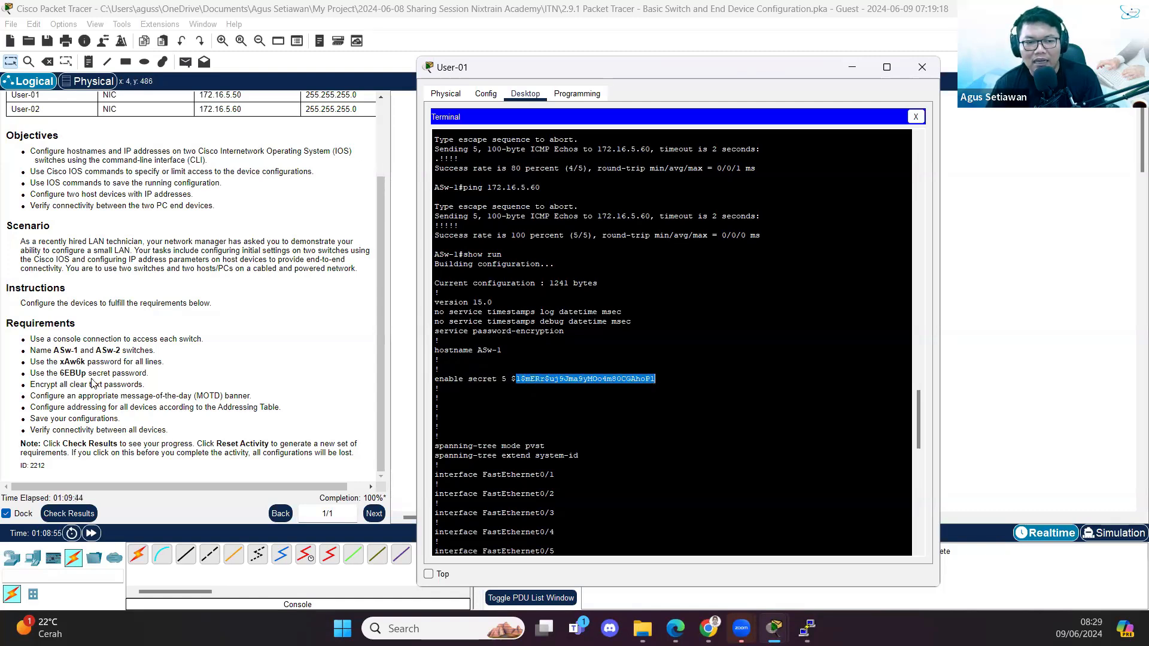
click(550, 388)
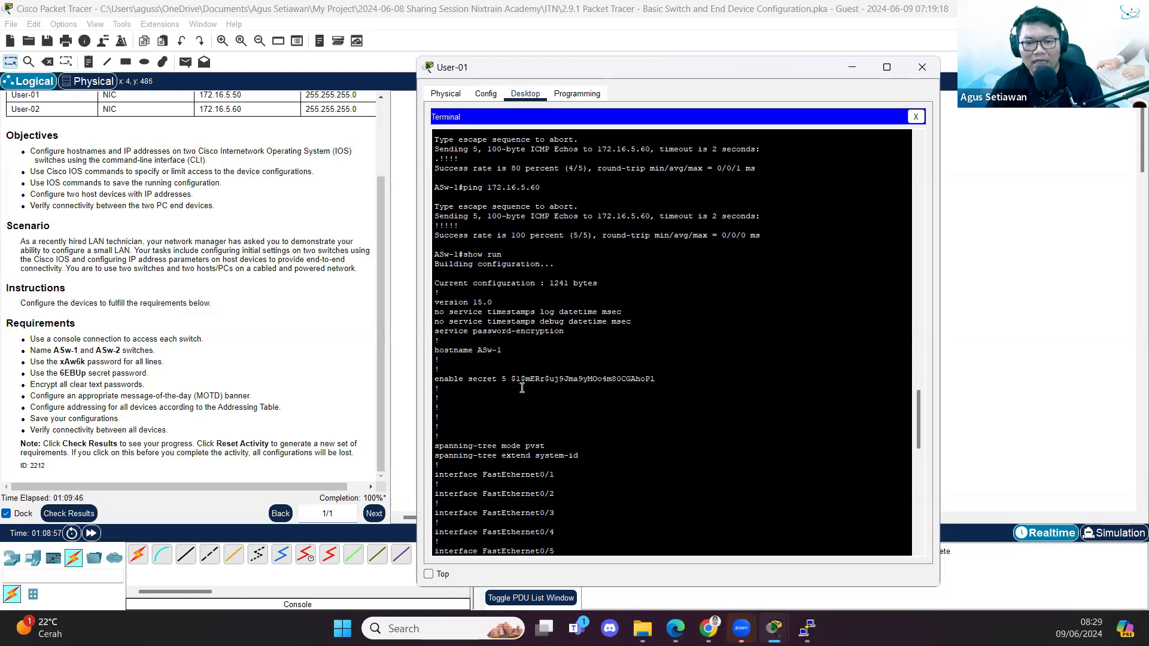
drag(510, 379, 676, 379)
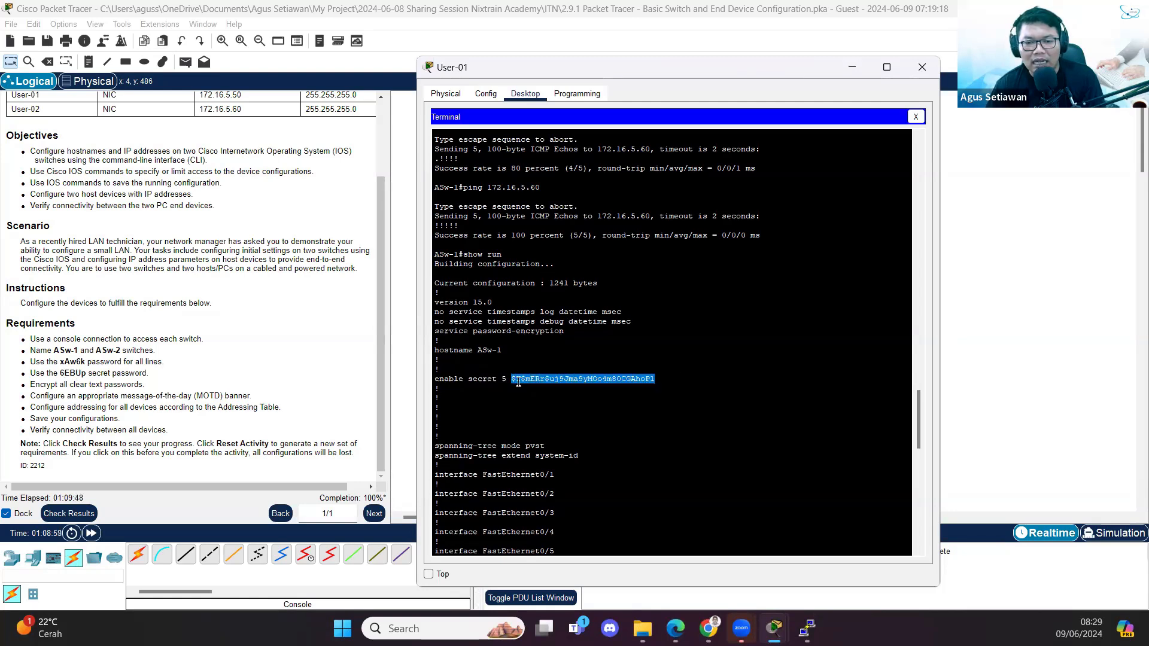
click(501, 379)
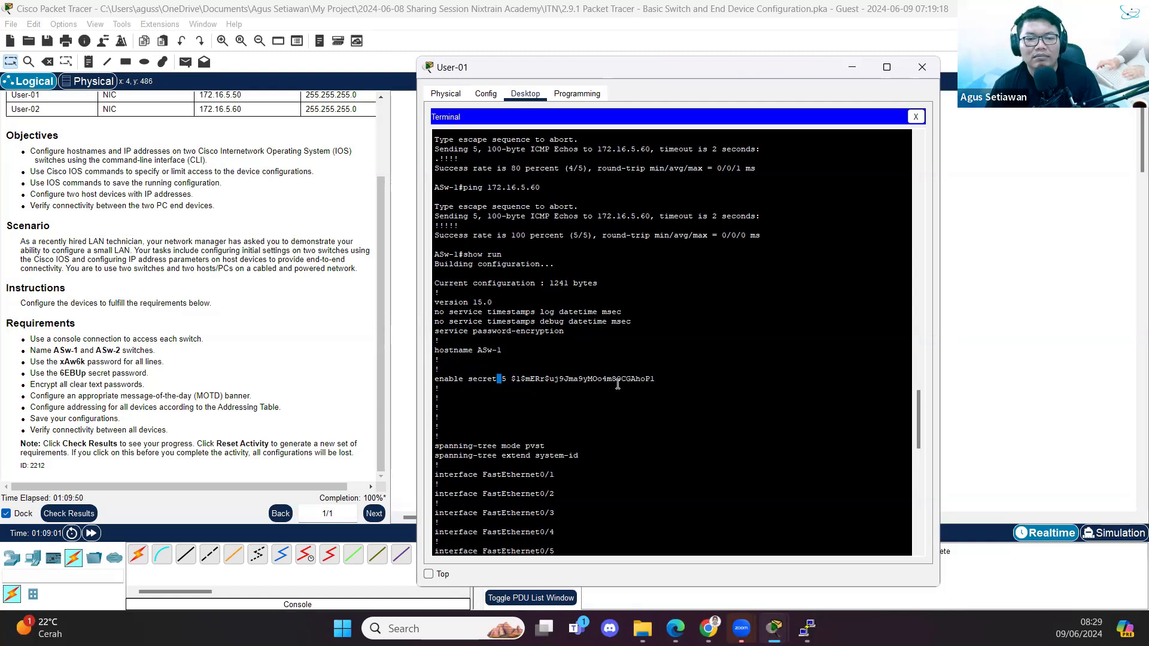
drag(621, 73, 637, 61)
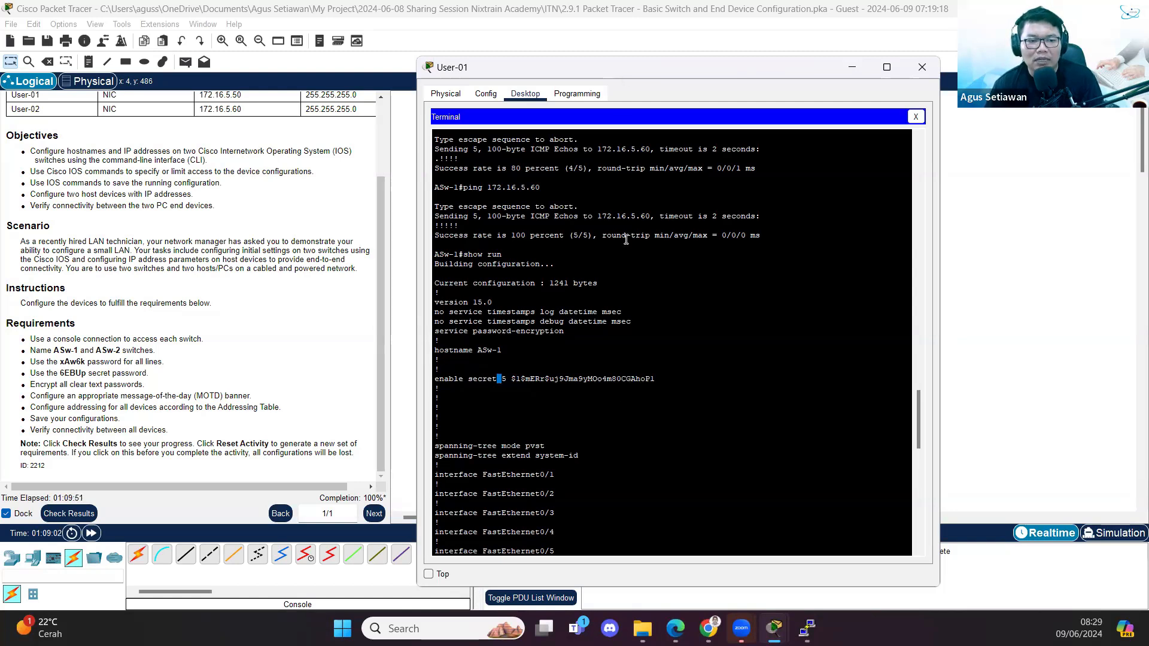
scroll(592, 344, down, 3)
scroll(598, 352, down, 15)
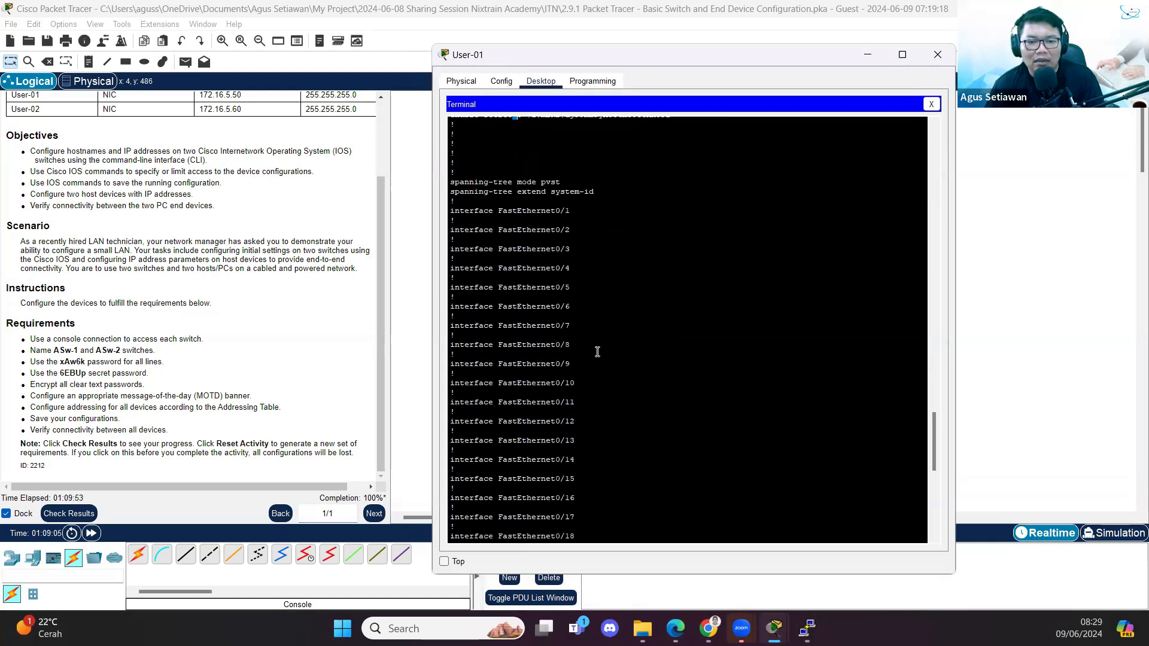
drag(568, 387, 430, 389)
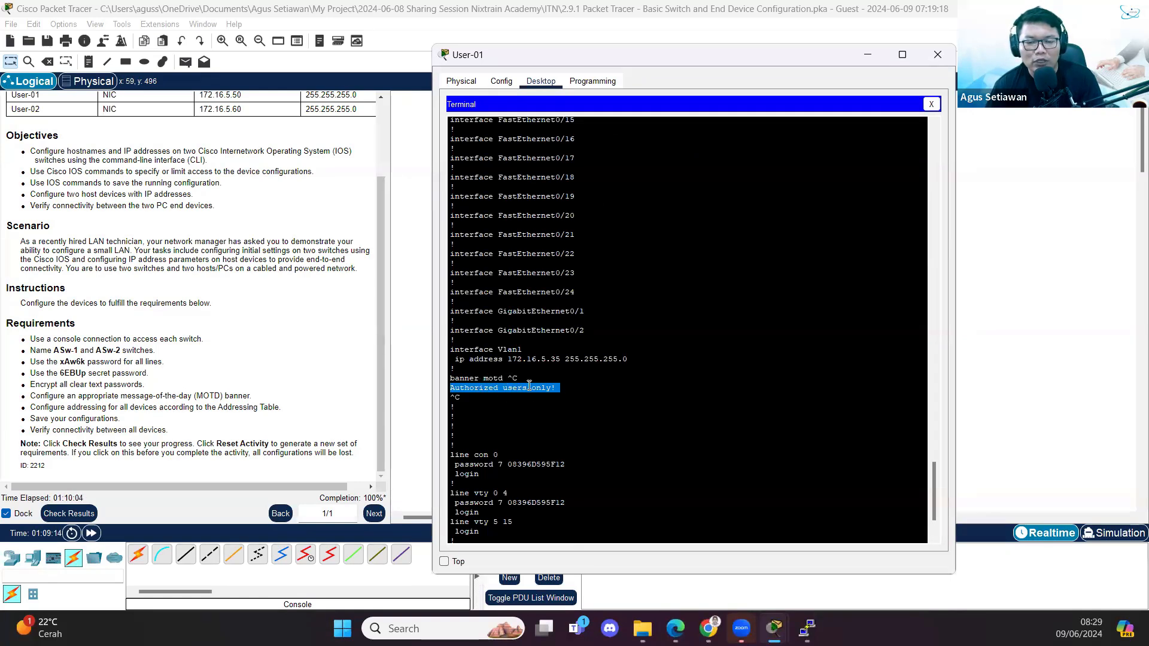
drag(510, 371, 549, 376)
double_click(480, 399)
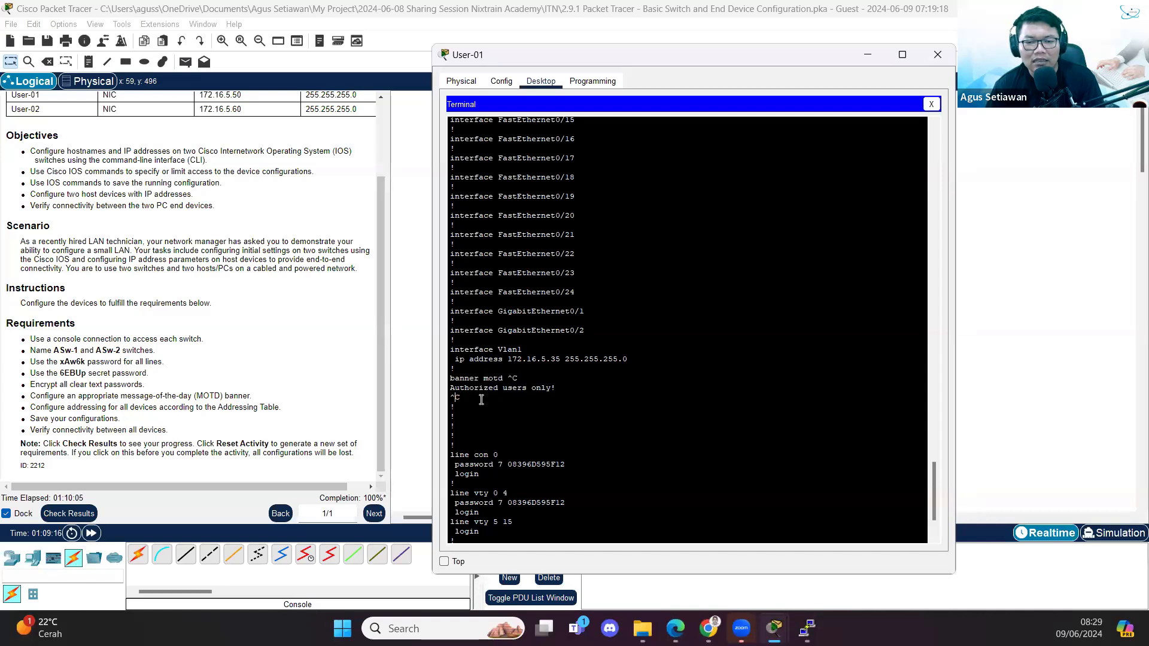
triple_click(565, 389)
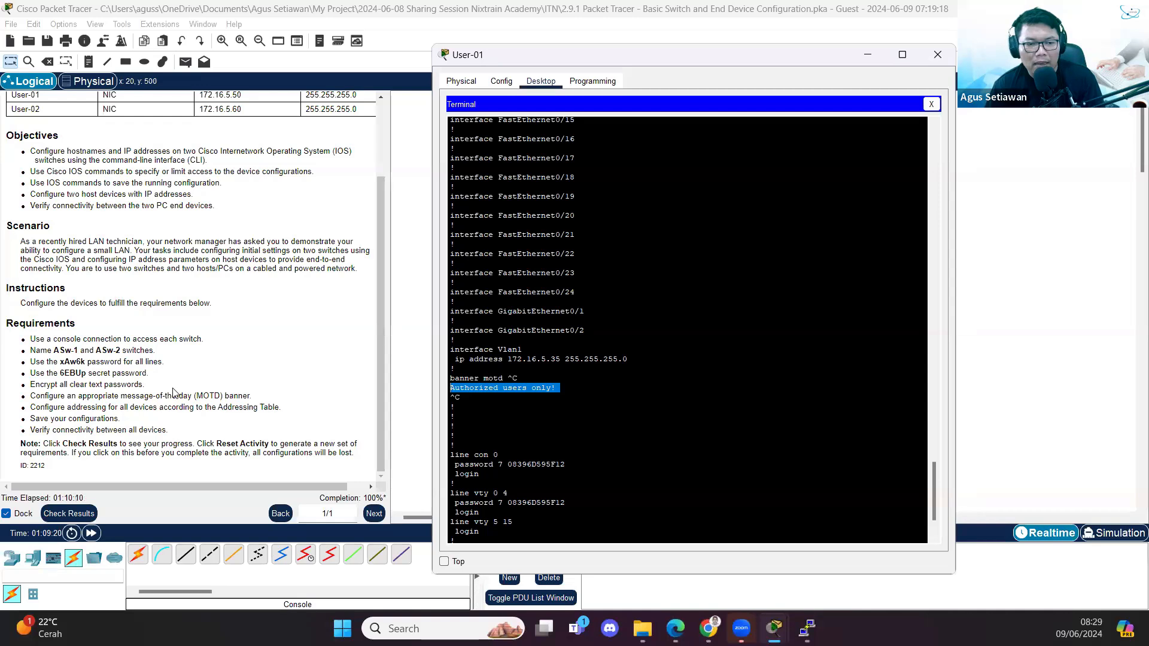
scroll(708, 411, down, 3)
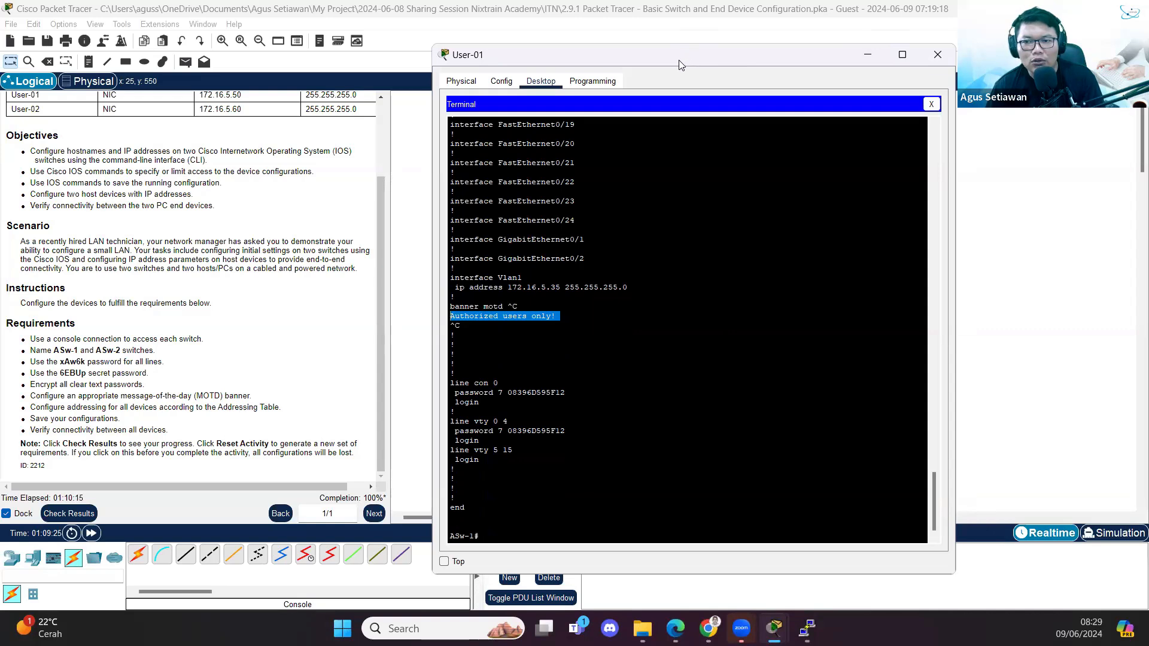
- Close User-01's terminal session and open its Command Prompt beside the instructions
drag(680, 65, 253, 33)
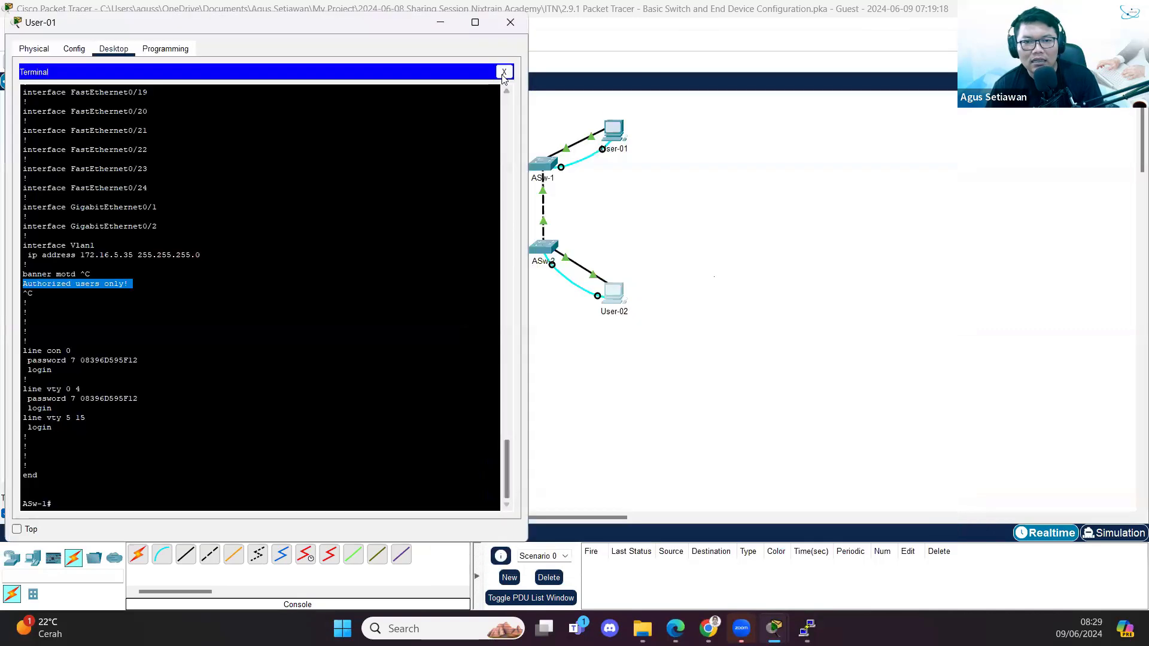
click(504, 72)
drag(531, 81, 468, 80)
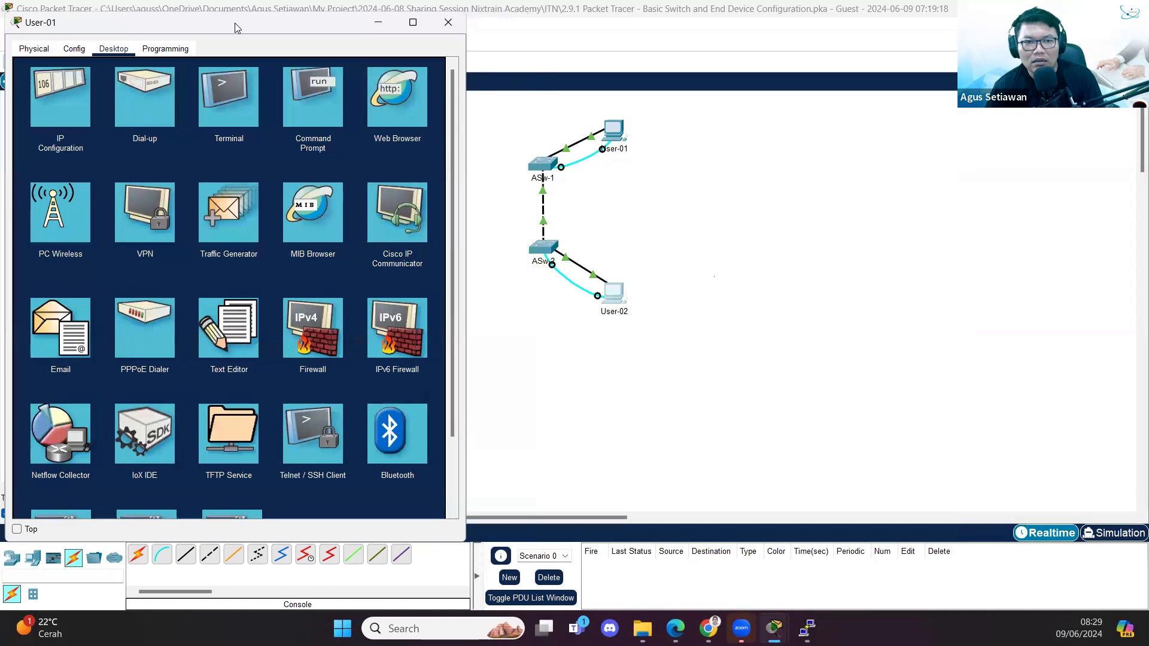
drag(239, 27, 892, 98)
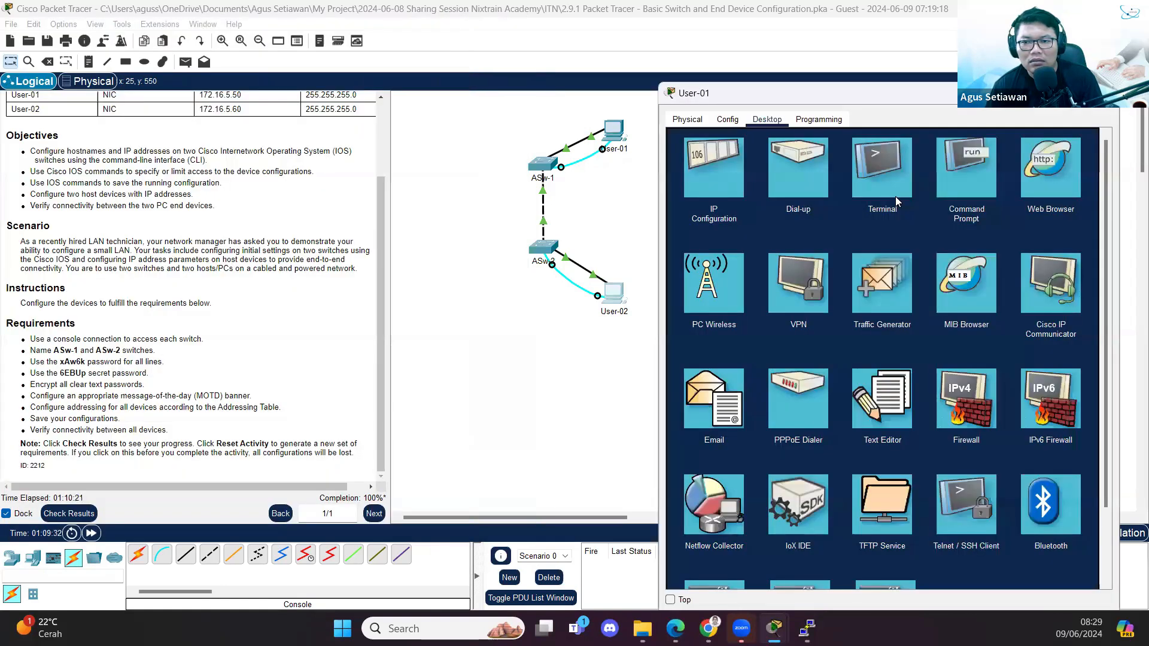
click(950, 195)
- Ping ASw-1 at 172.16.5.35, then ASw-2 at 172.16.5.40
text(ping)
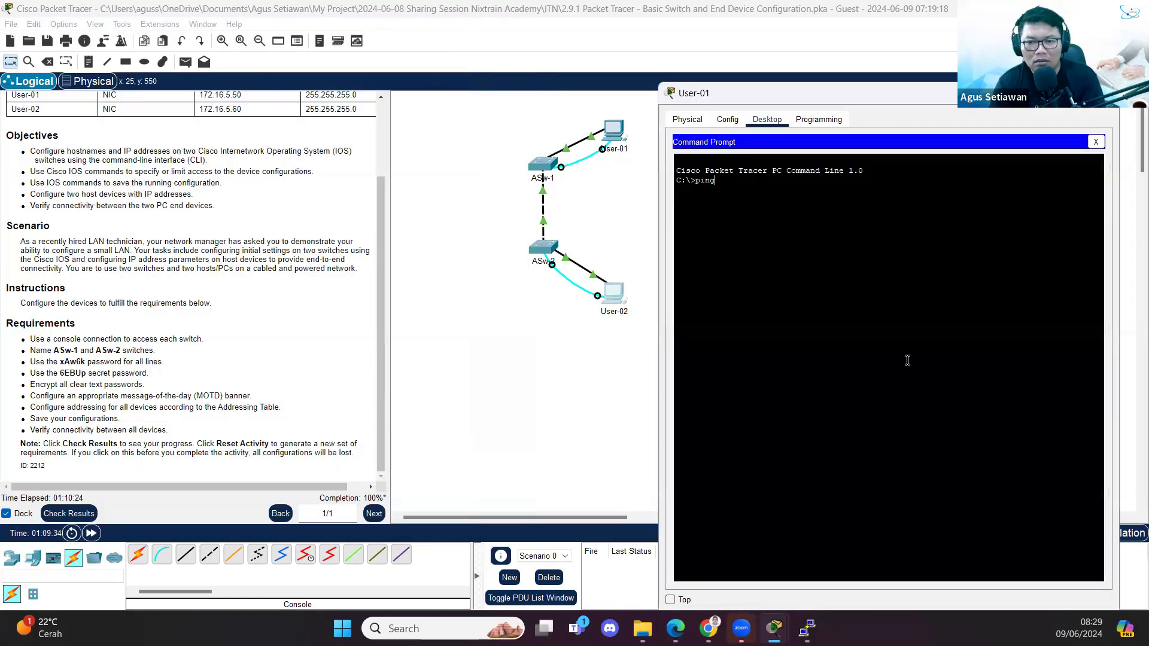
text( 172.16.5.)
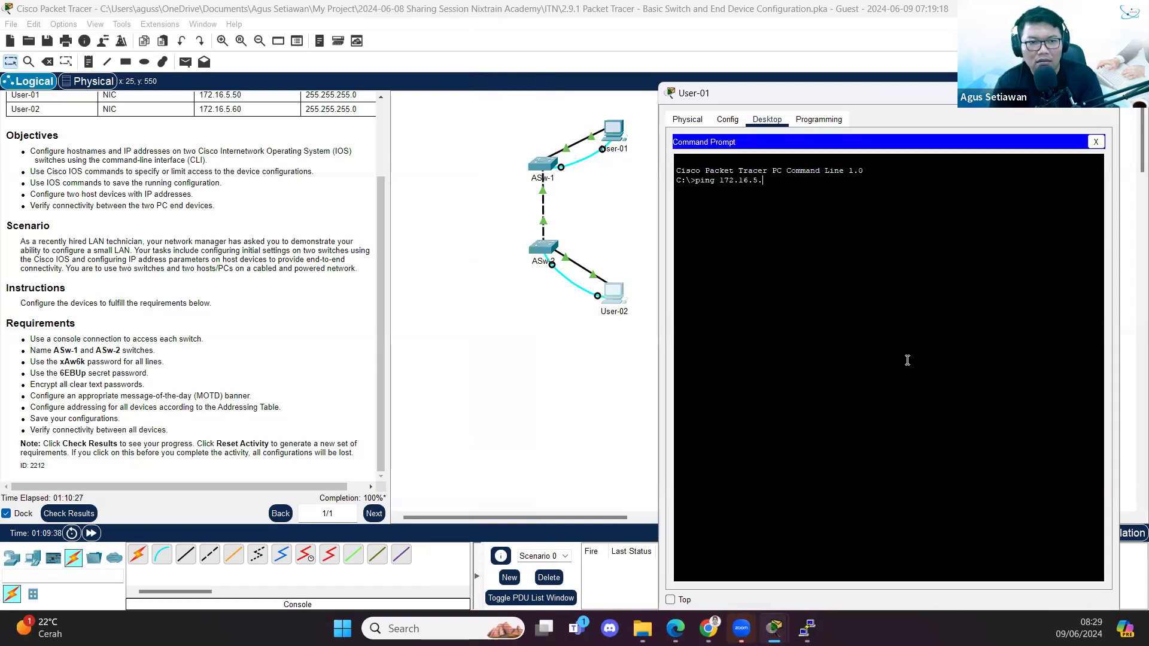
text(35)
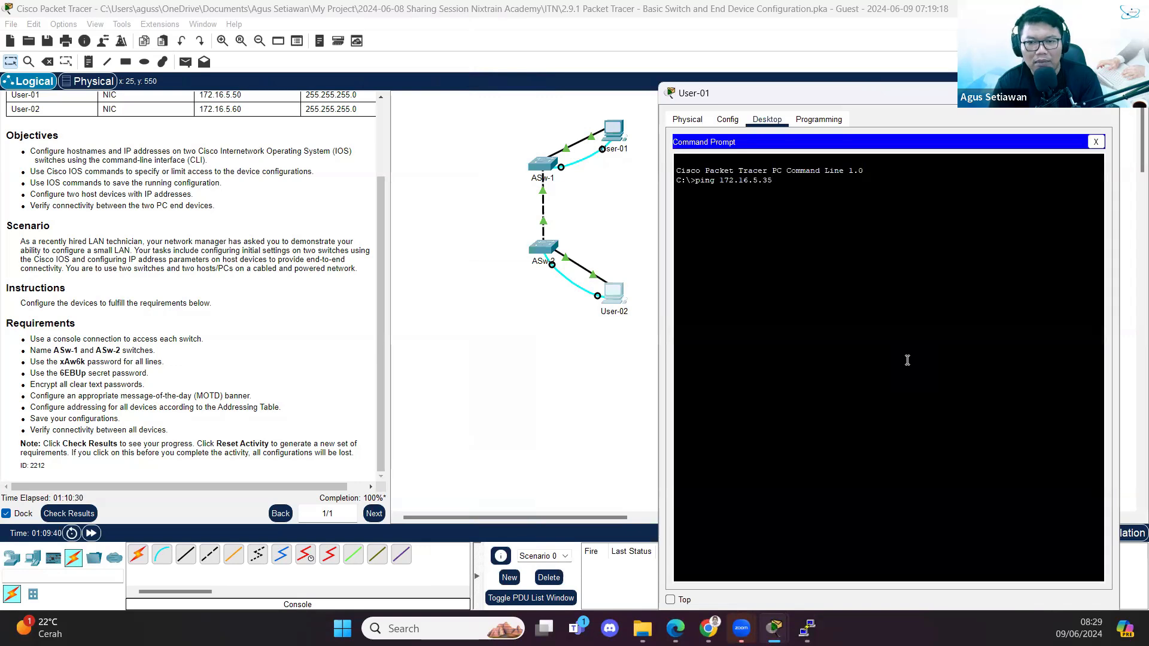
key(Return)
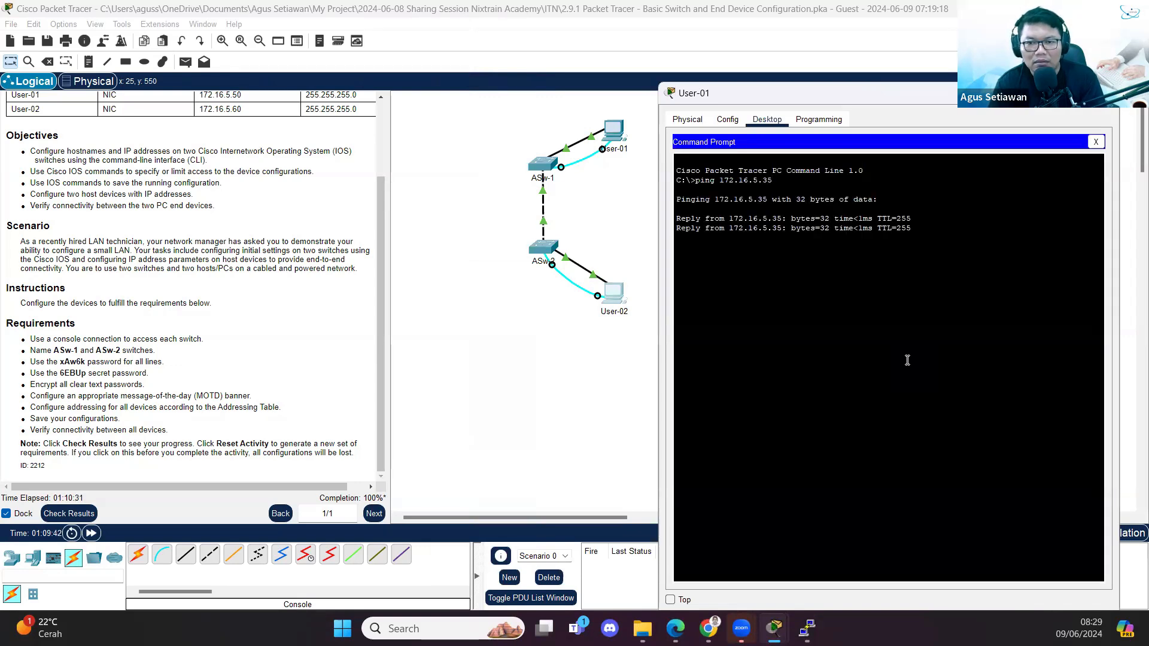
key(Up)
key(BackSpace)
key(BackSpace)
text(40)
key(Return)
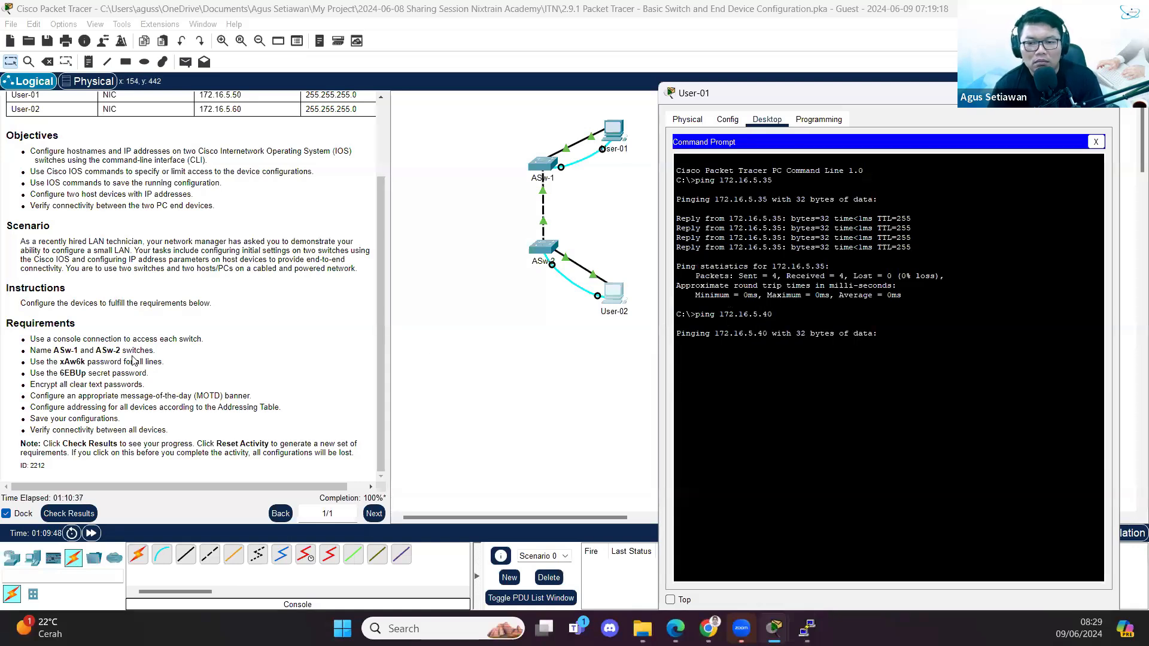
scroll(206, 361, up, 4)
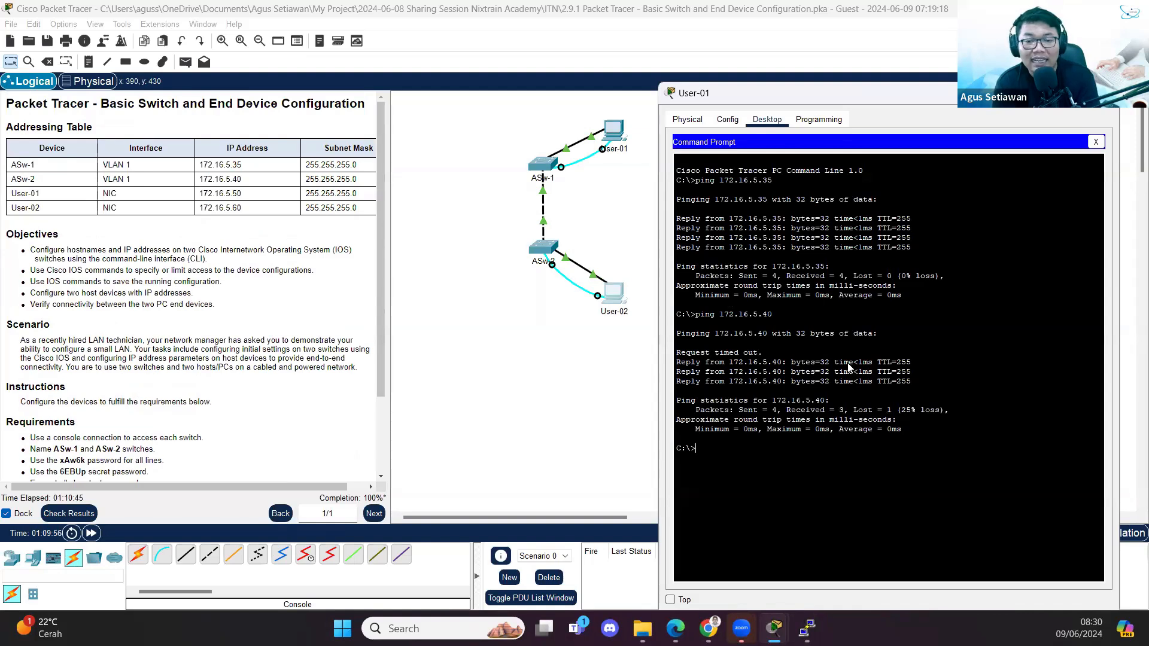
- Telnet to ASw-1 at 172.16.5.35 and log in with the copied line password
text(telnet 1)
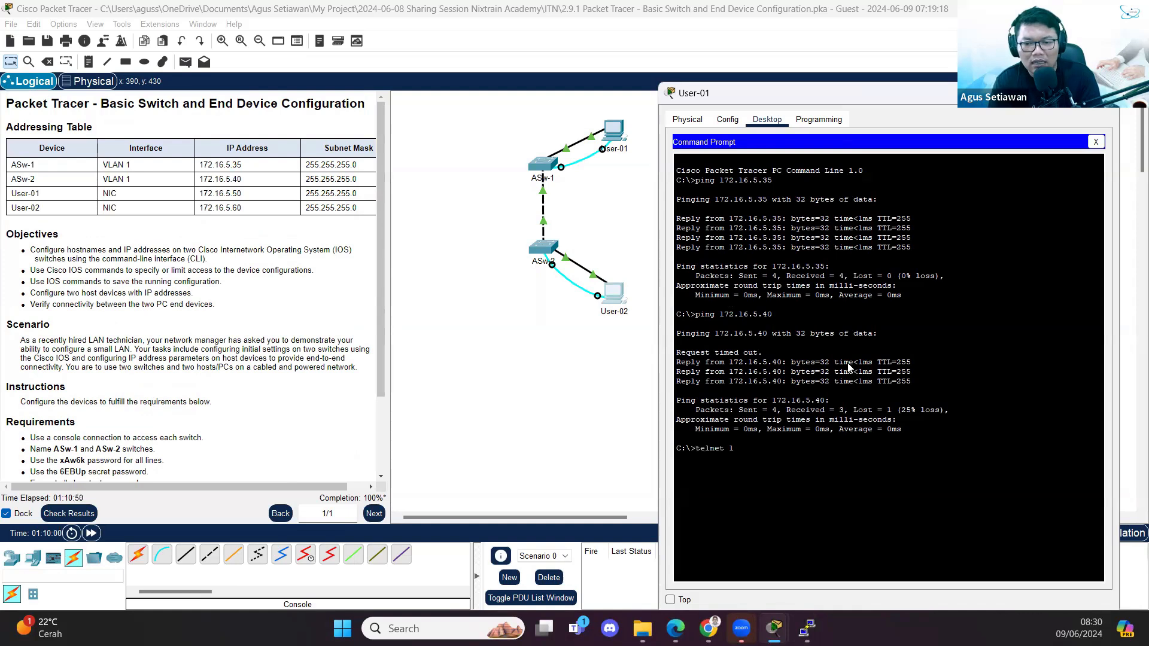
text(72.16.5.)
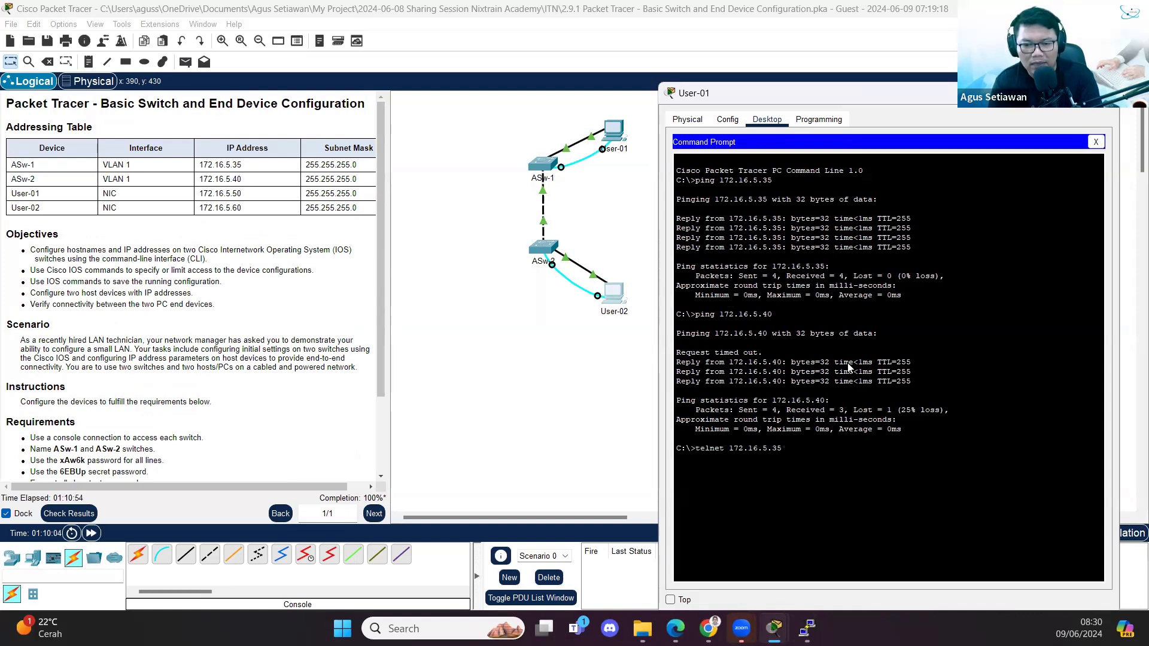
text(35)
key(Return)
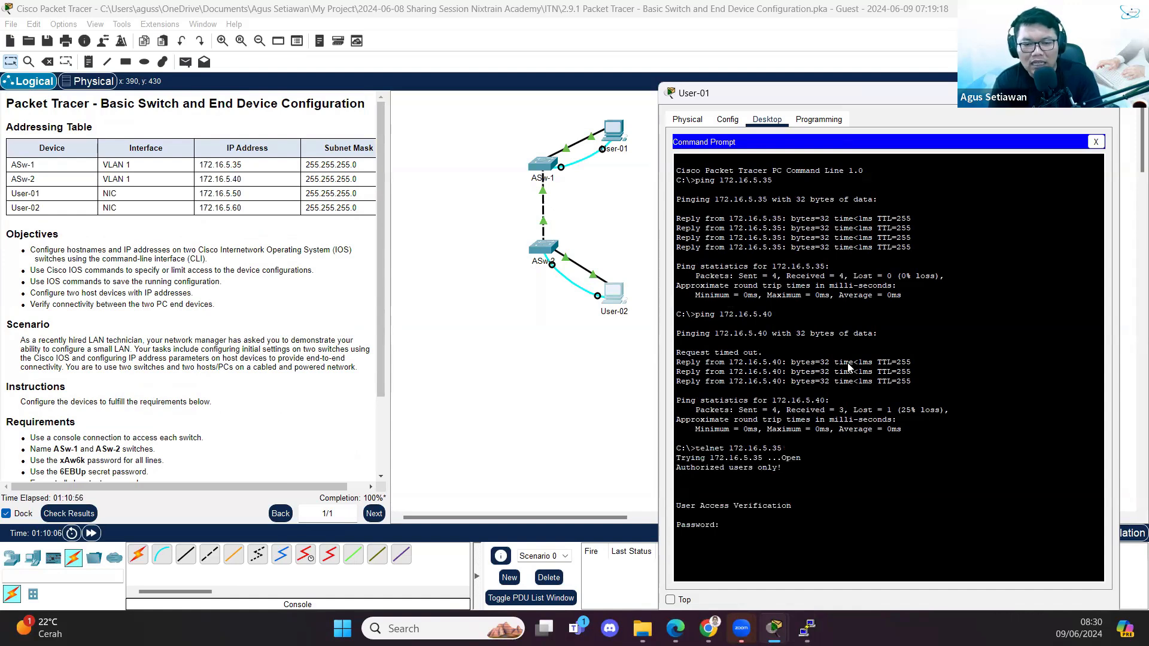
drag(60, 461, 84, 460)
right_click(84, 460)
click(100, 469)
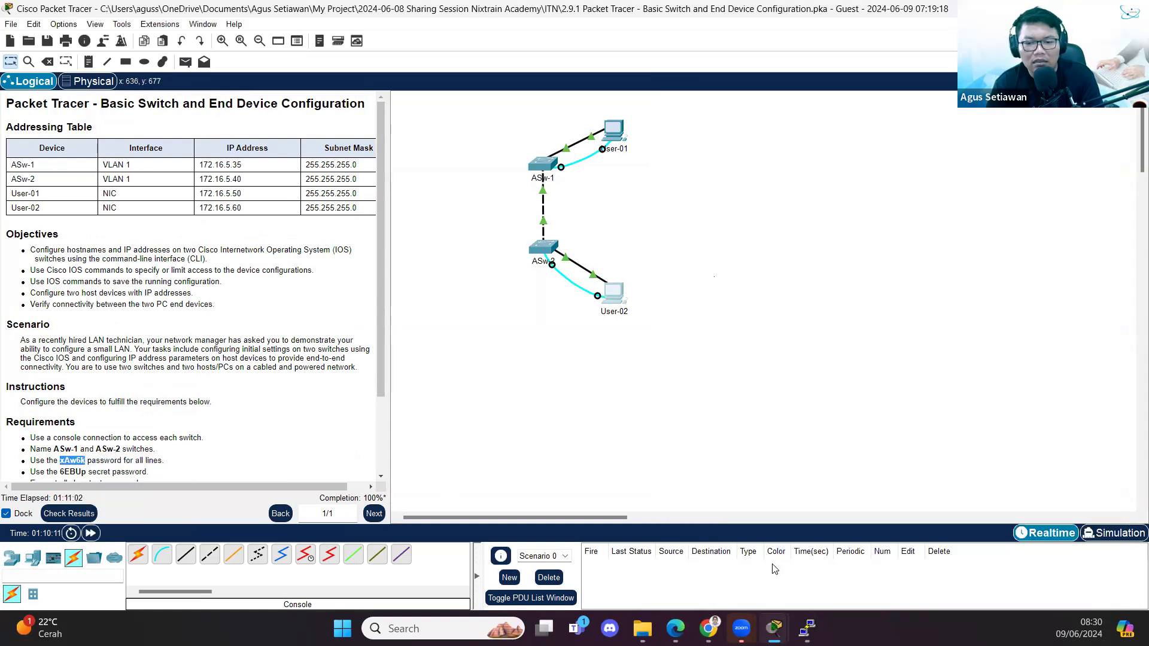
mouse_move(785, 623)
click(805, 545)
right_click(840, 453)
click(855, 475)
key(Return)
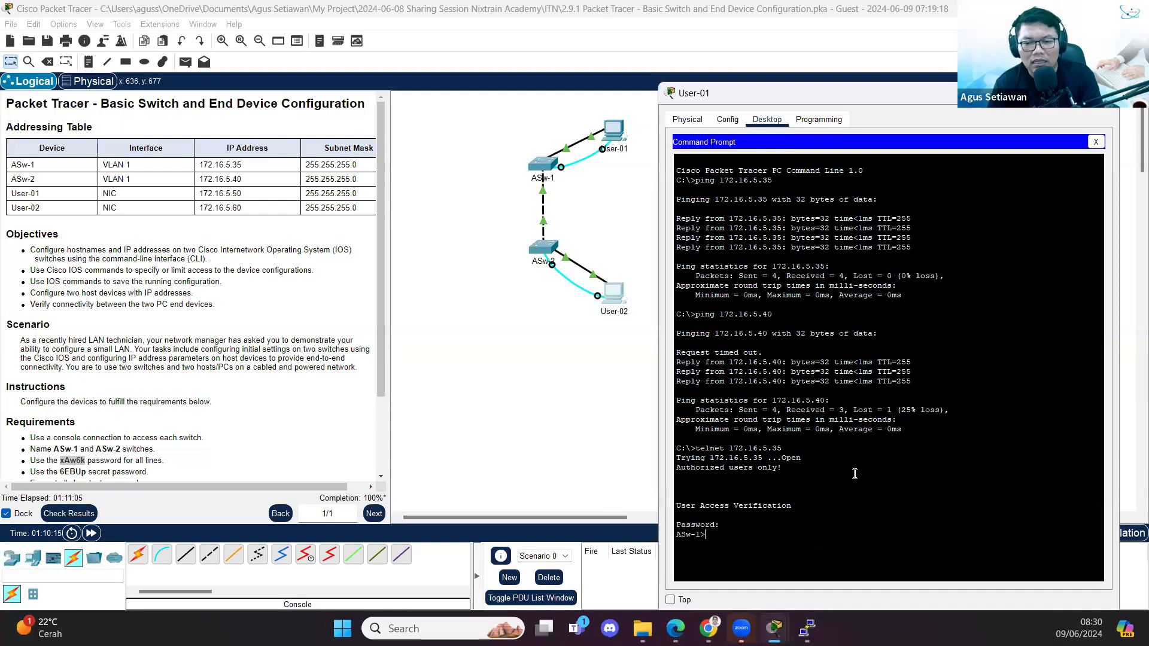
- Enter en with the copied enable secret to reach ASw-1#, then exit telnet
text(en)
key(Return)
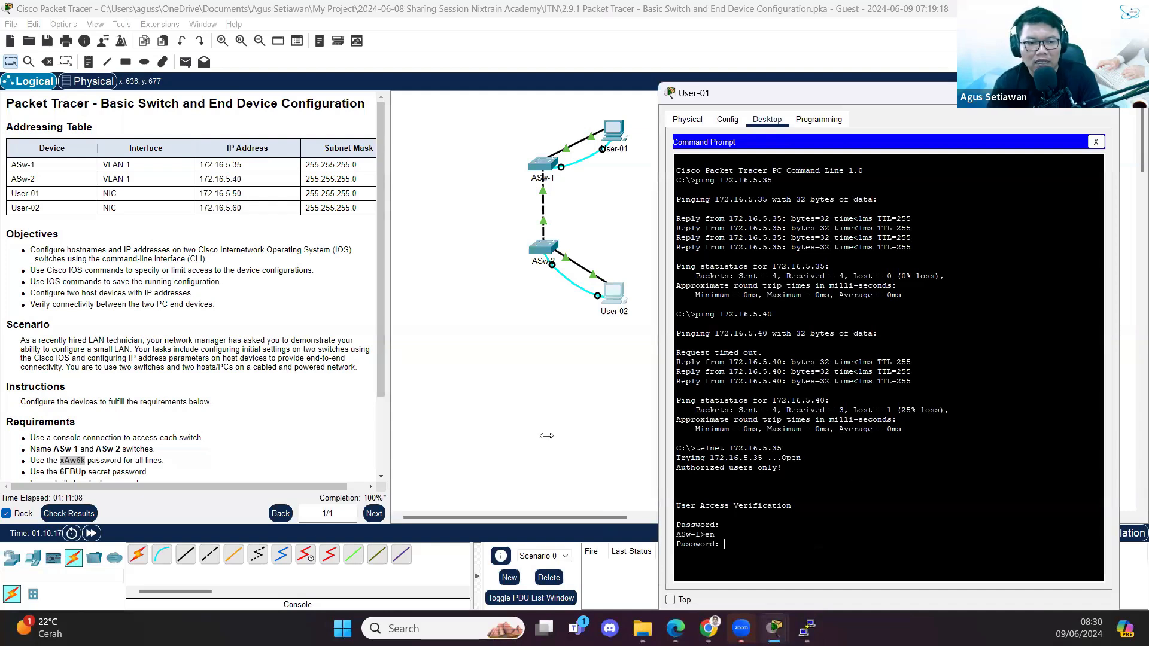
drag(60, 472, 67, 473)
click(66, 398)
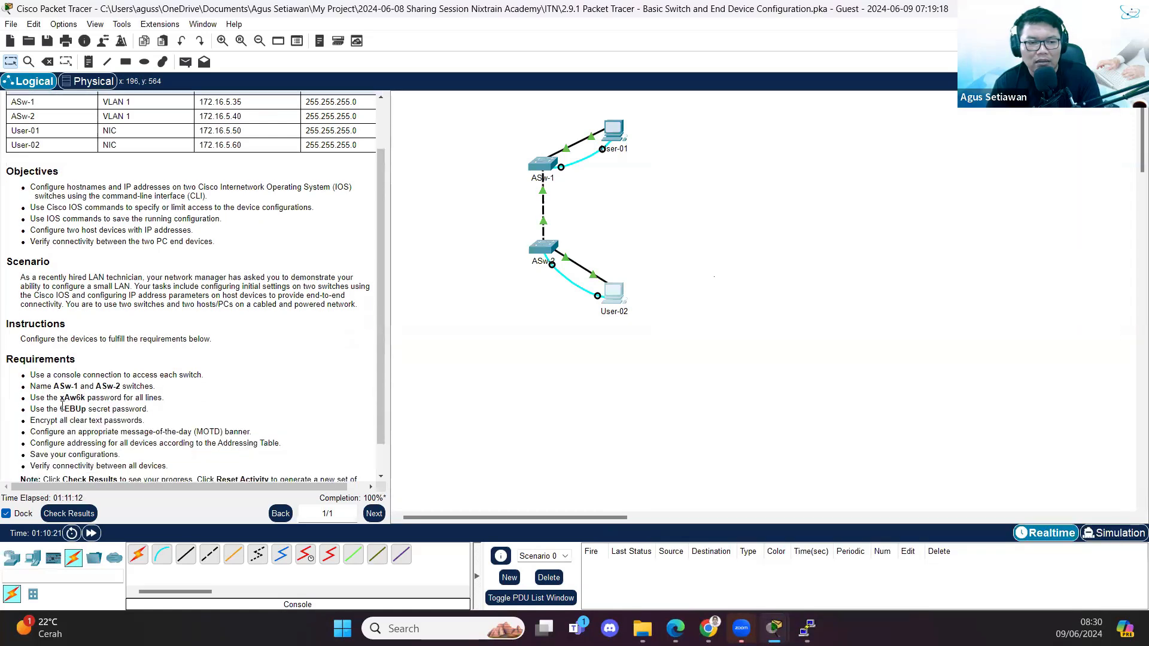
drag(60, 408, 88, 408)
right_click(88, 408)
click(60, 407)
mouse_move(774, 628)
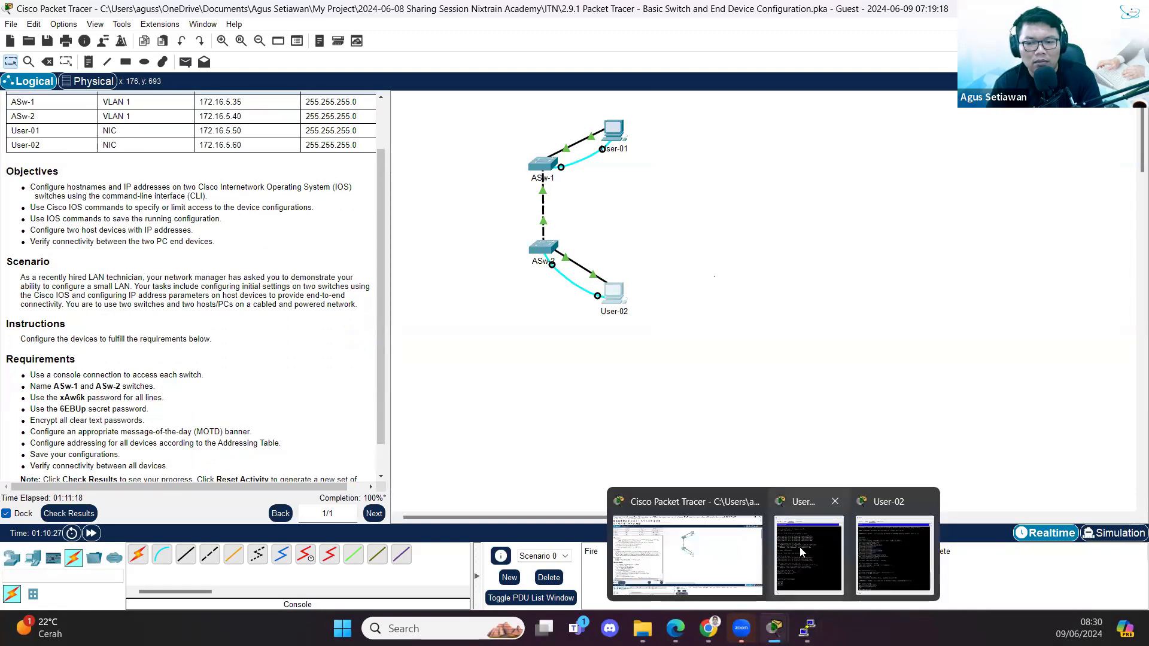
click(799, 547)
click(774, 475)
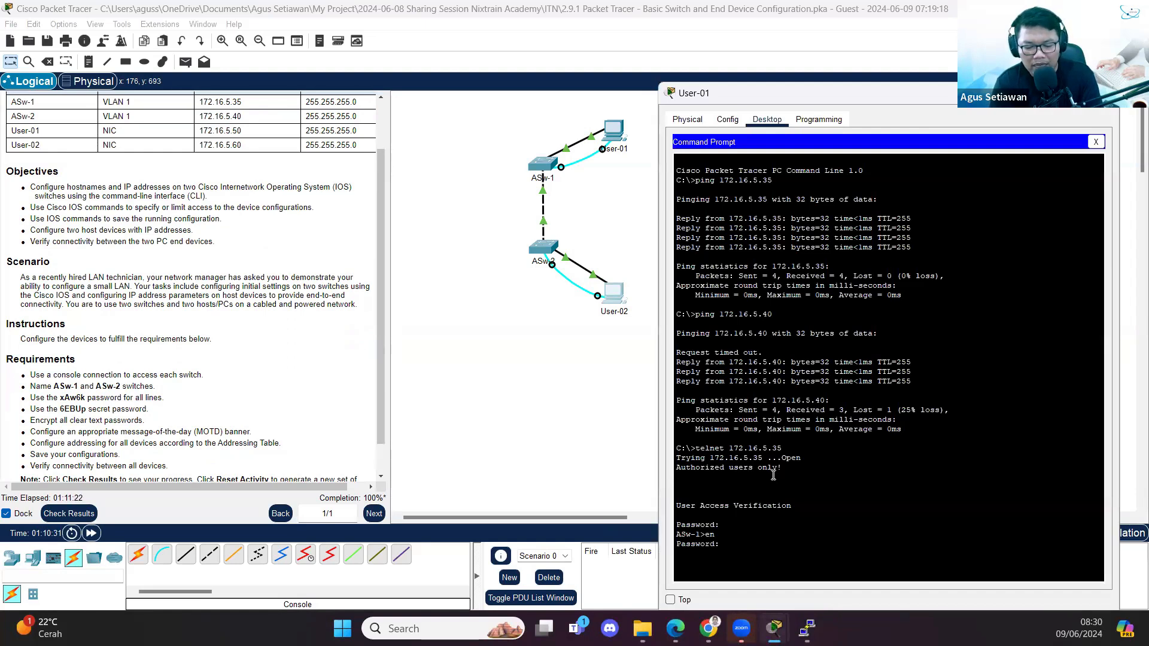
key(Return)
key(Return)
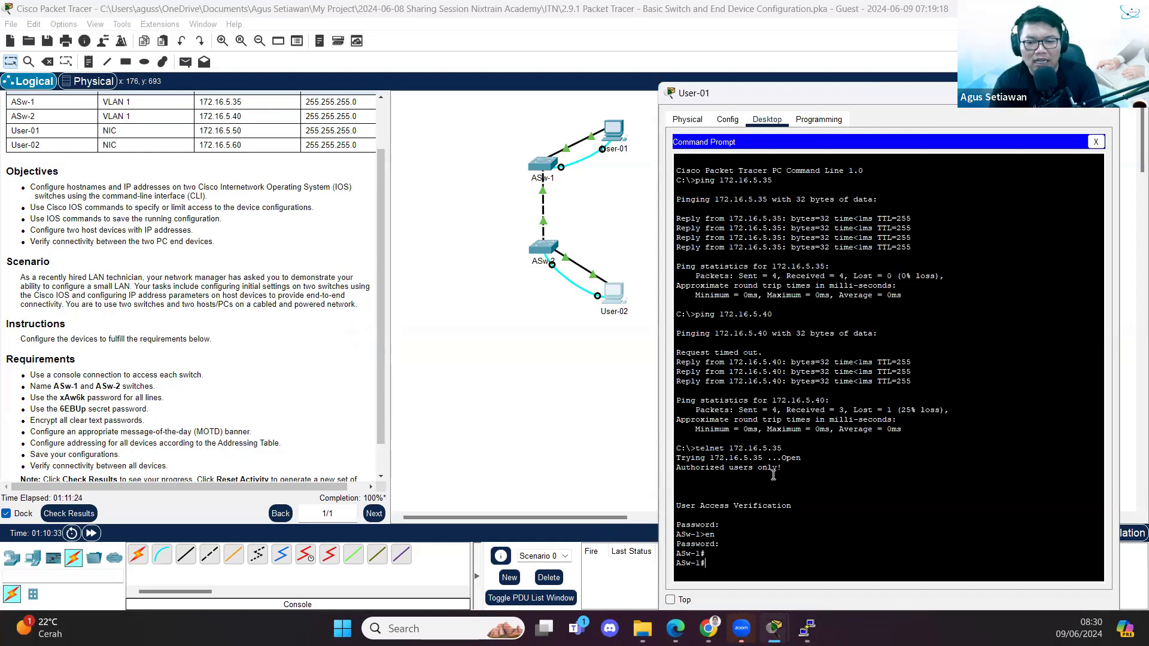
text(exit)
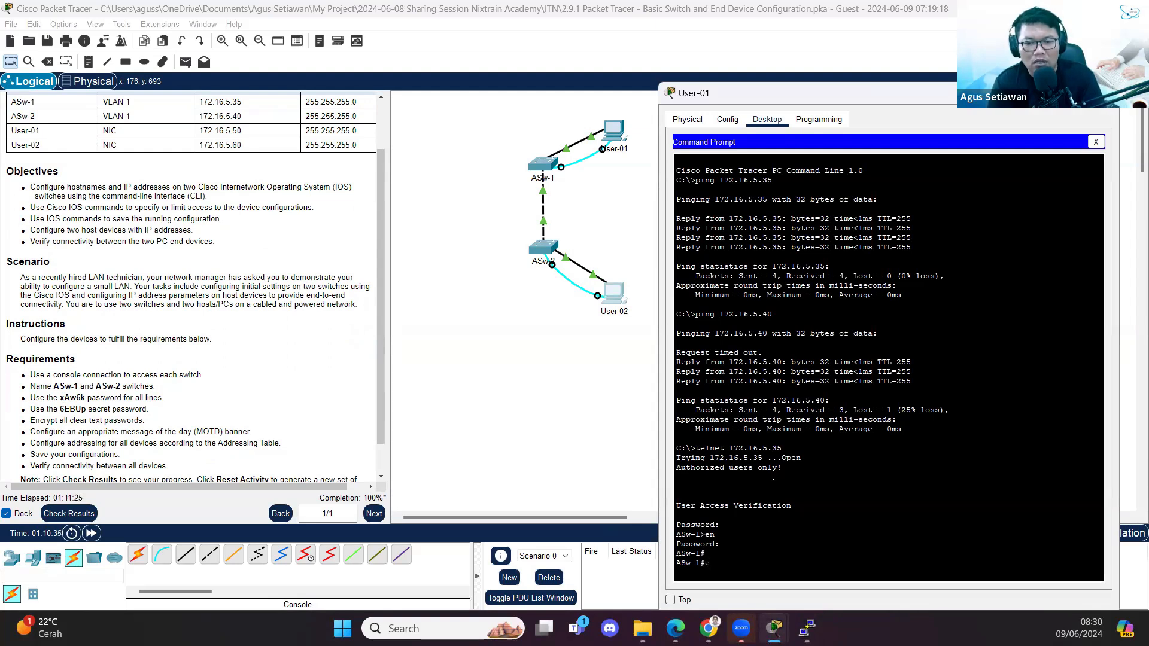
key(Return)
key(Return)
- Telnet to ASw-2 at 172.16.5.40 and log in with the line password
key(Up)
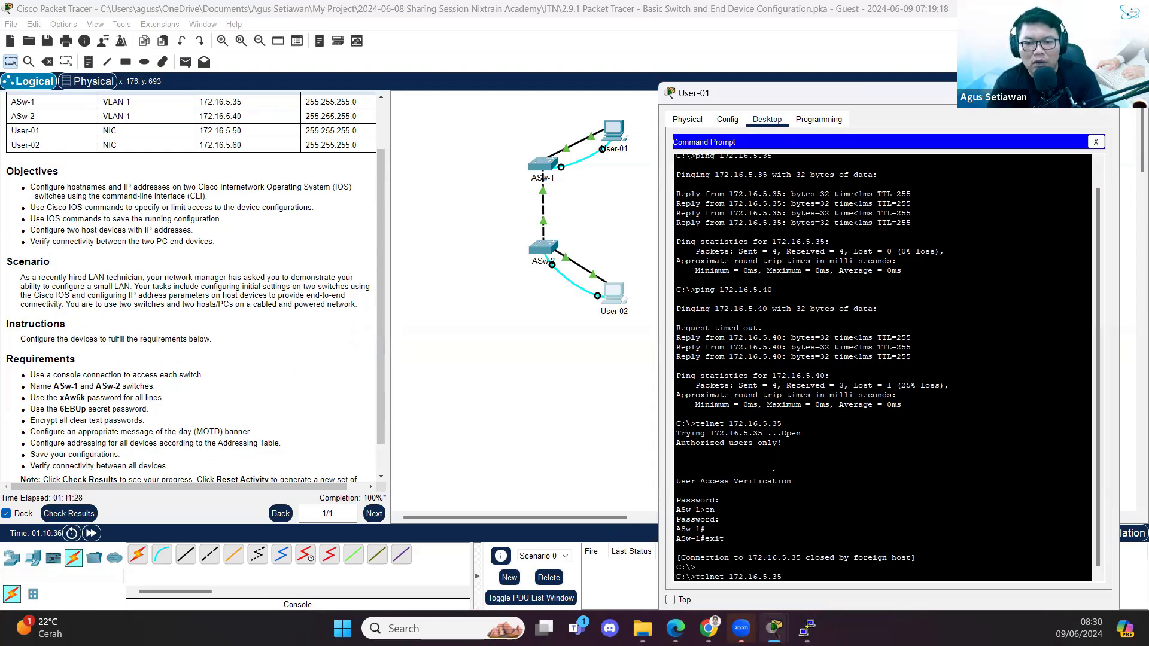
key(BackSpace)
key(BackSpace)
text(40)
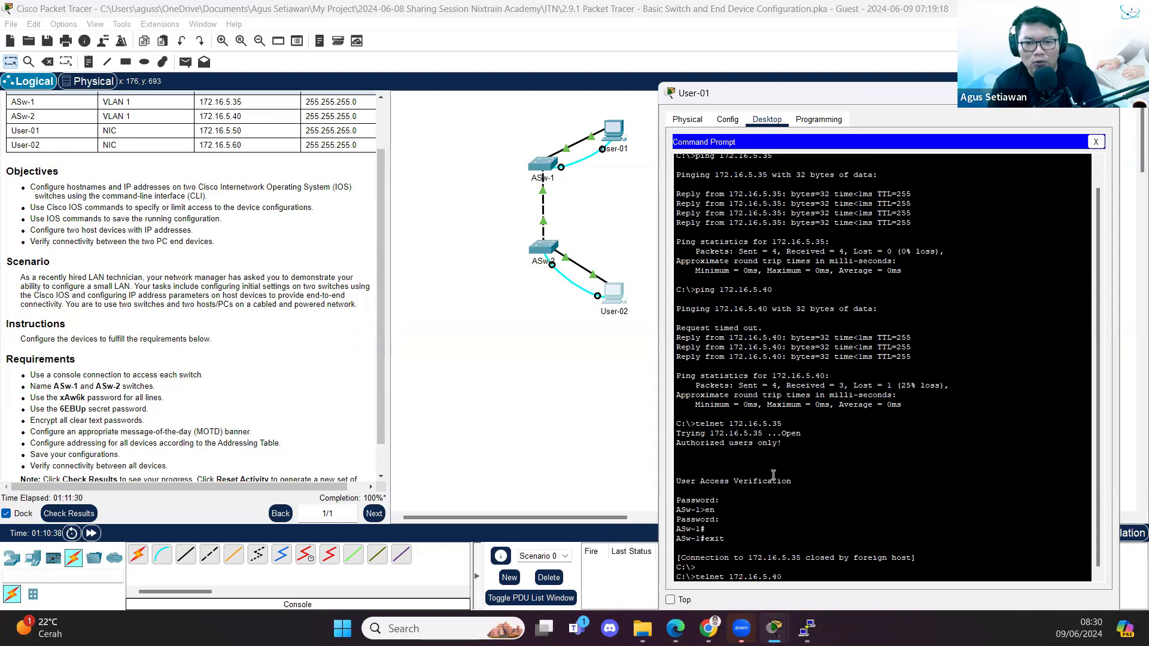
key(Return)
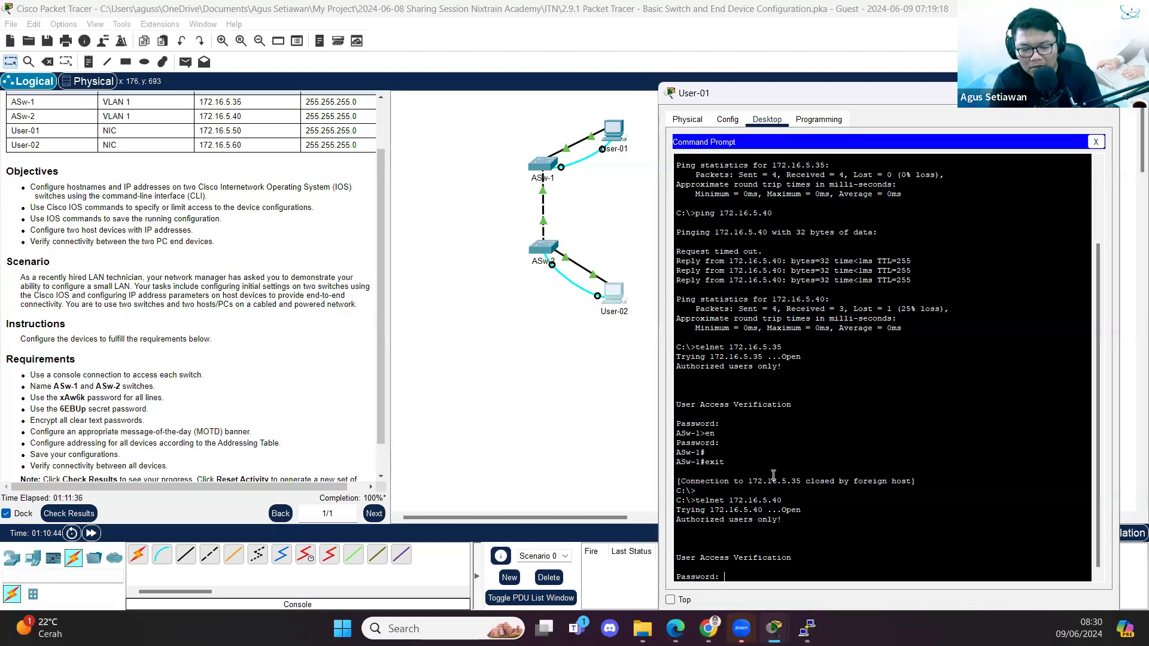
key(Return)
- Enter en with the enable secret to reach ASw-2#, then exit the session
text(en)
key(Return)
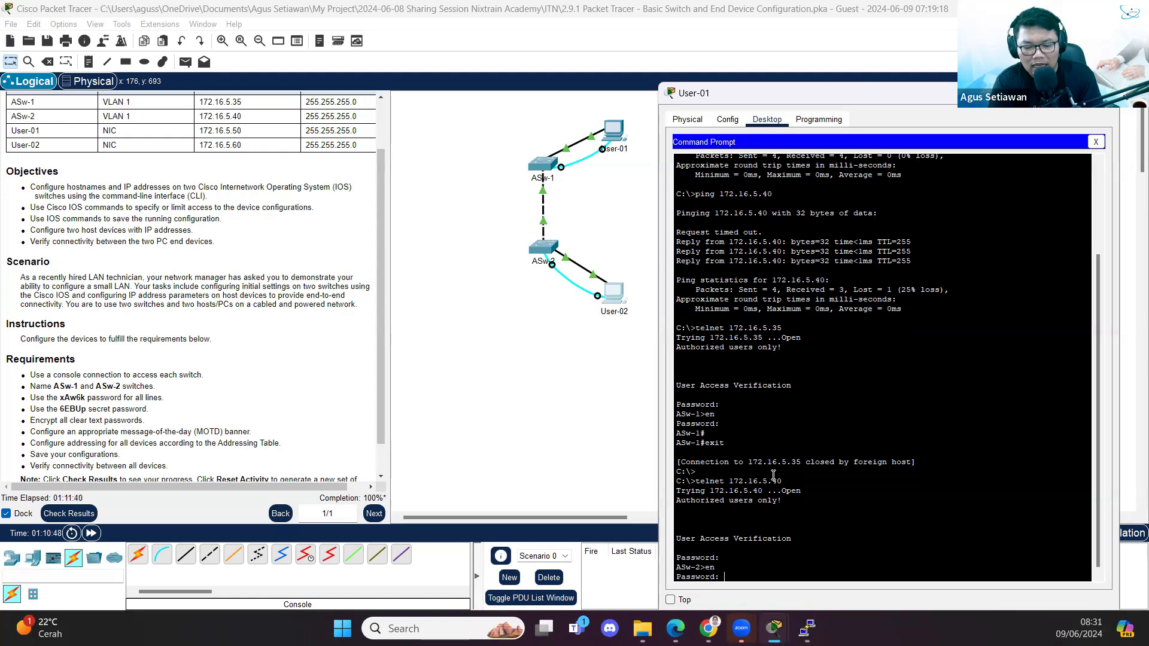
key(Return)
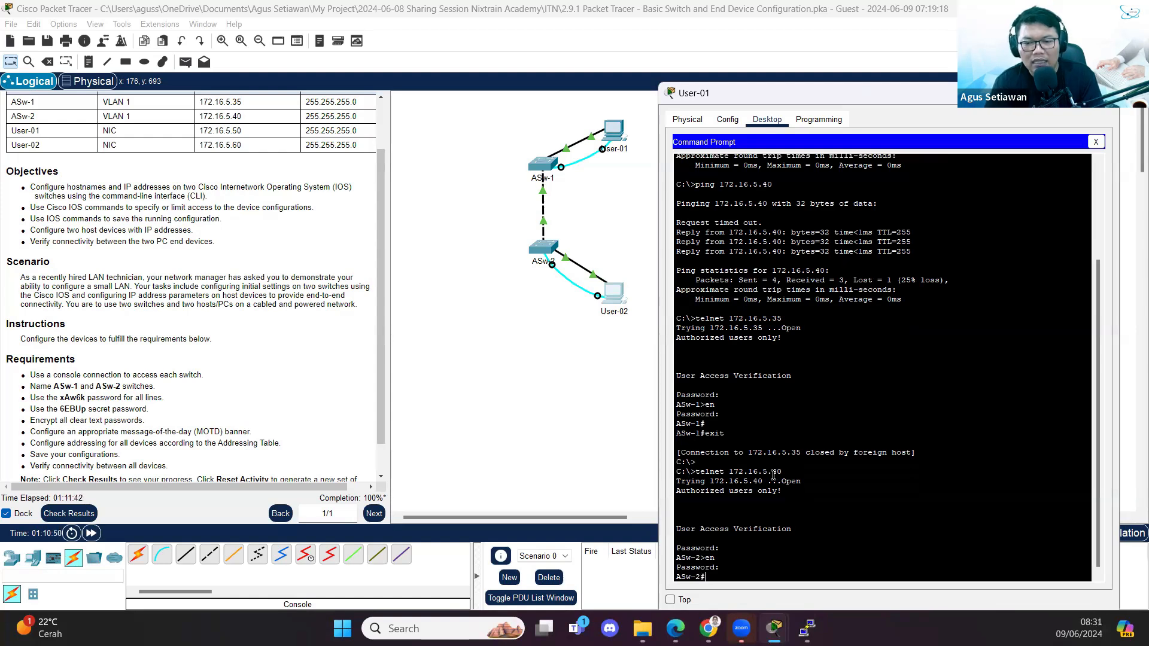
key(Return)
key(Return)
text(exit)
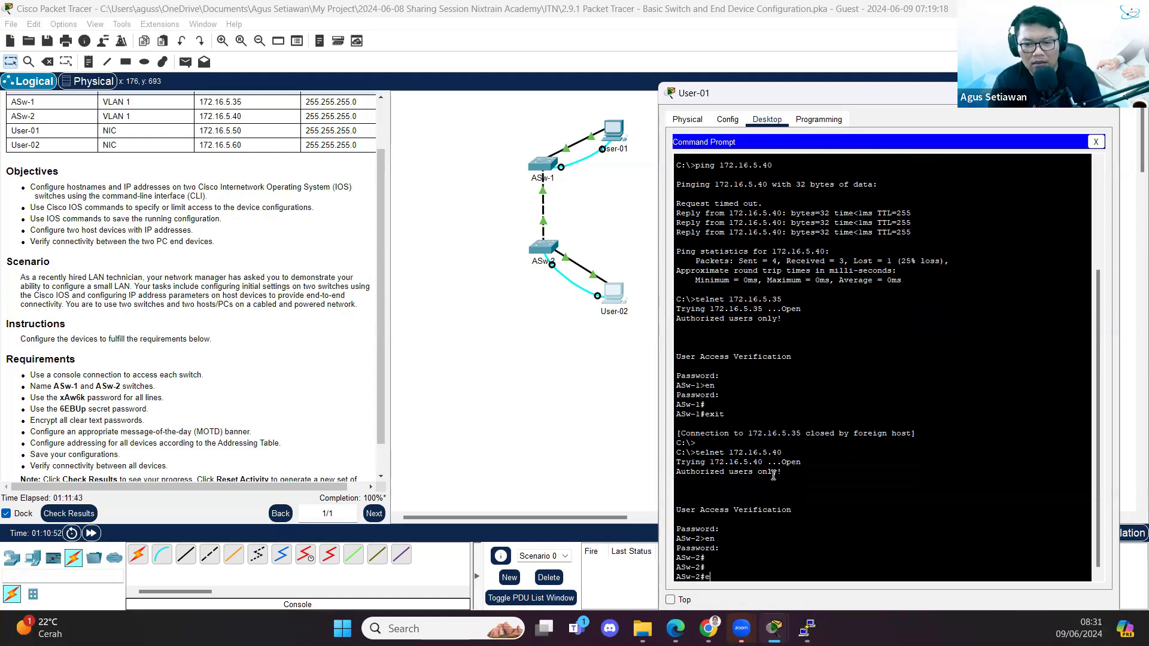
key(Return)
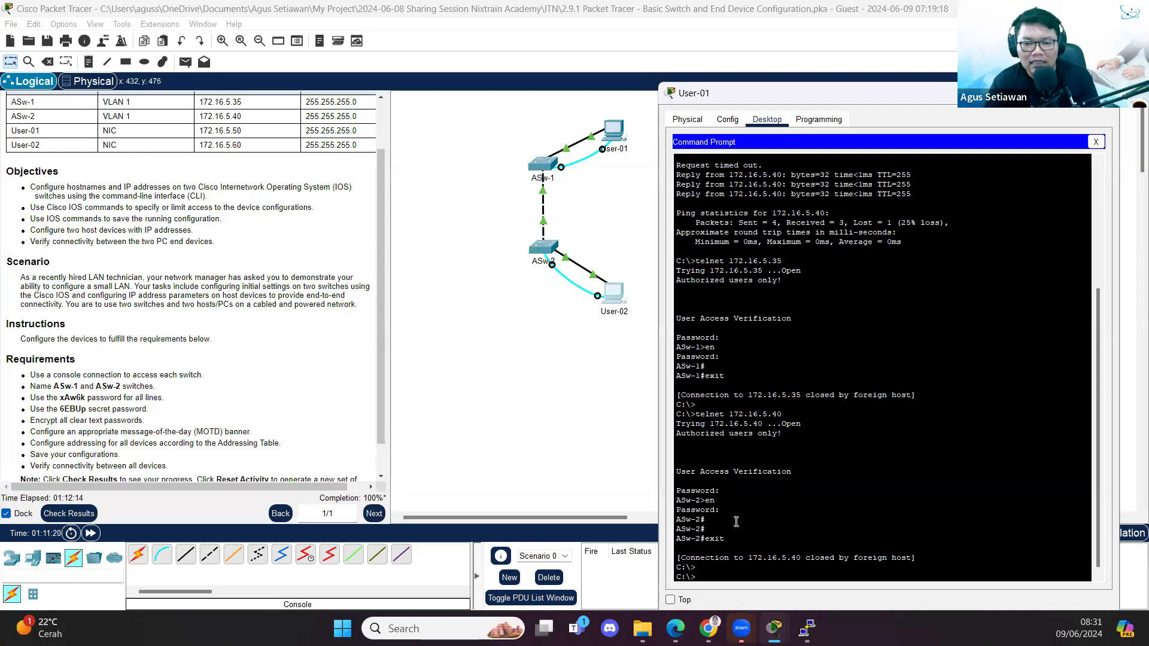
drag(698, 414, 807, 415)
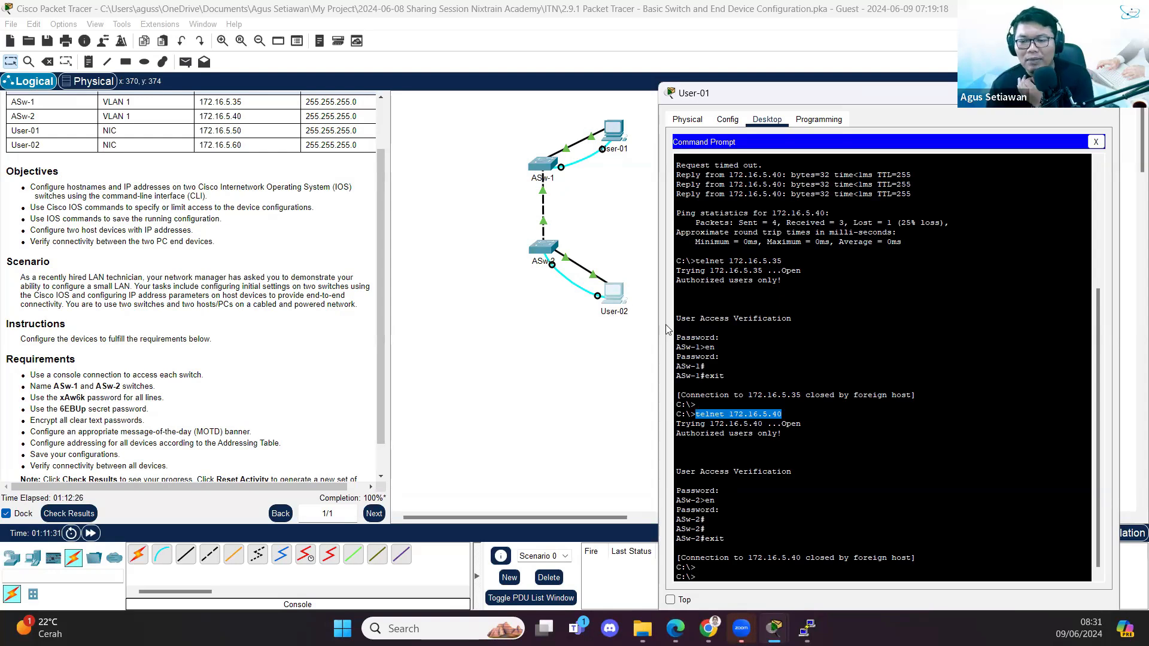
scroll(850, 384, down, 1)
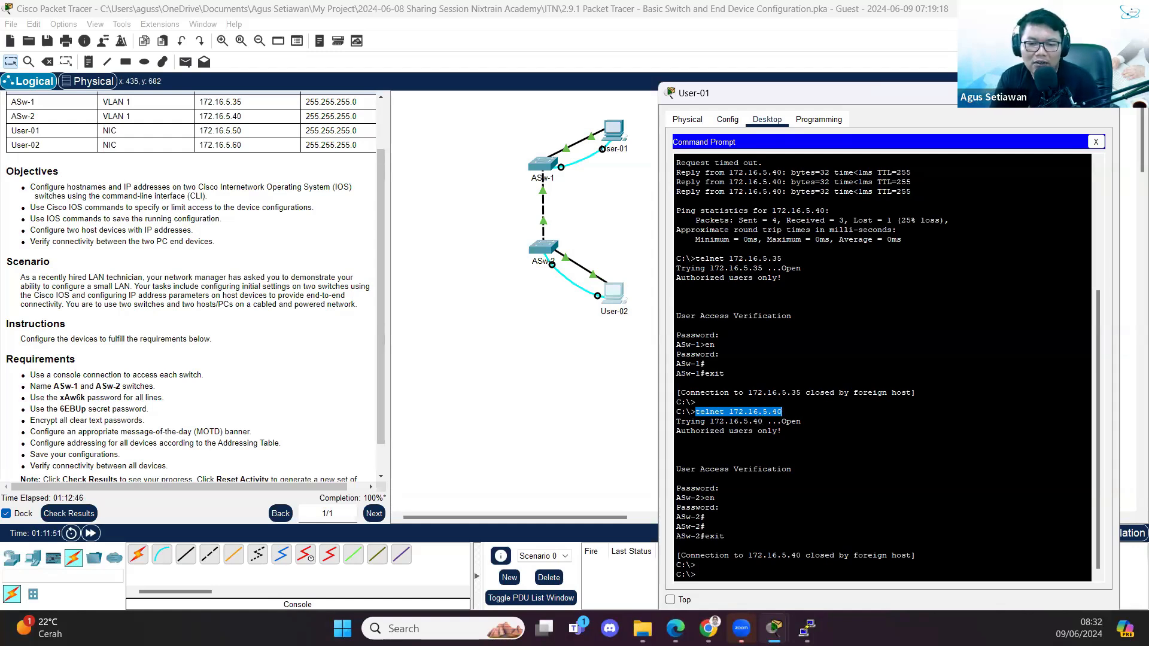
click(546, 586)
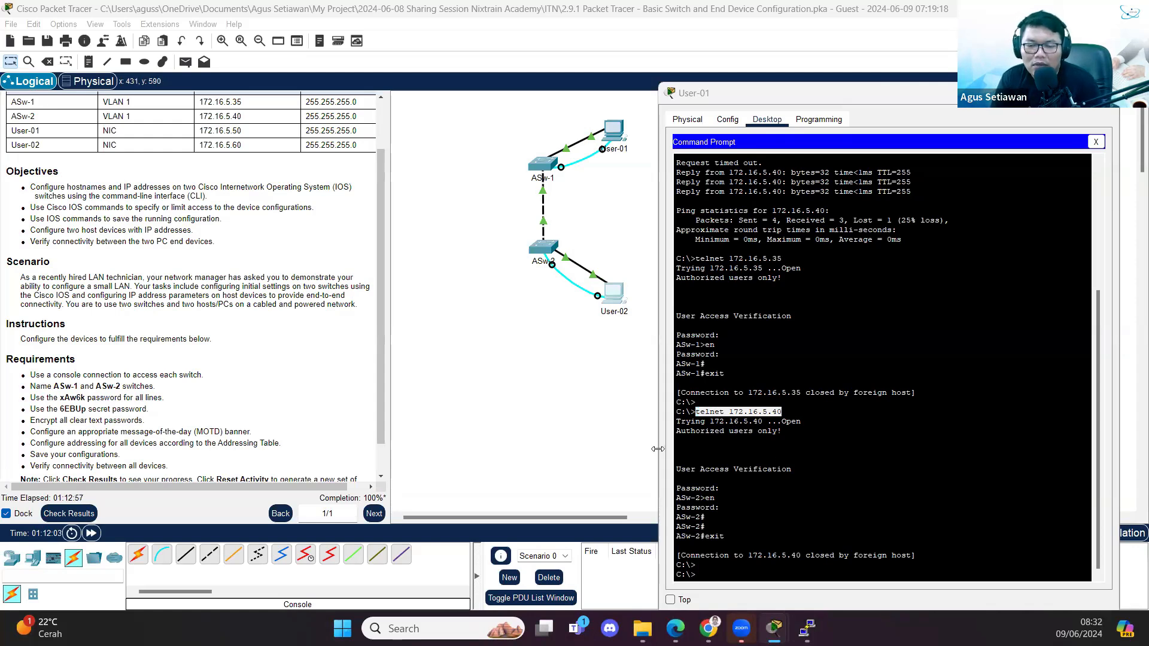
click(791, 452)
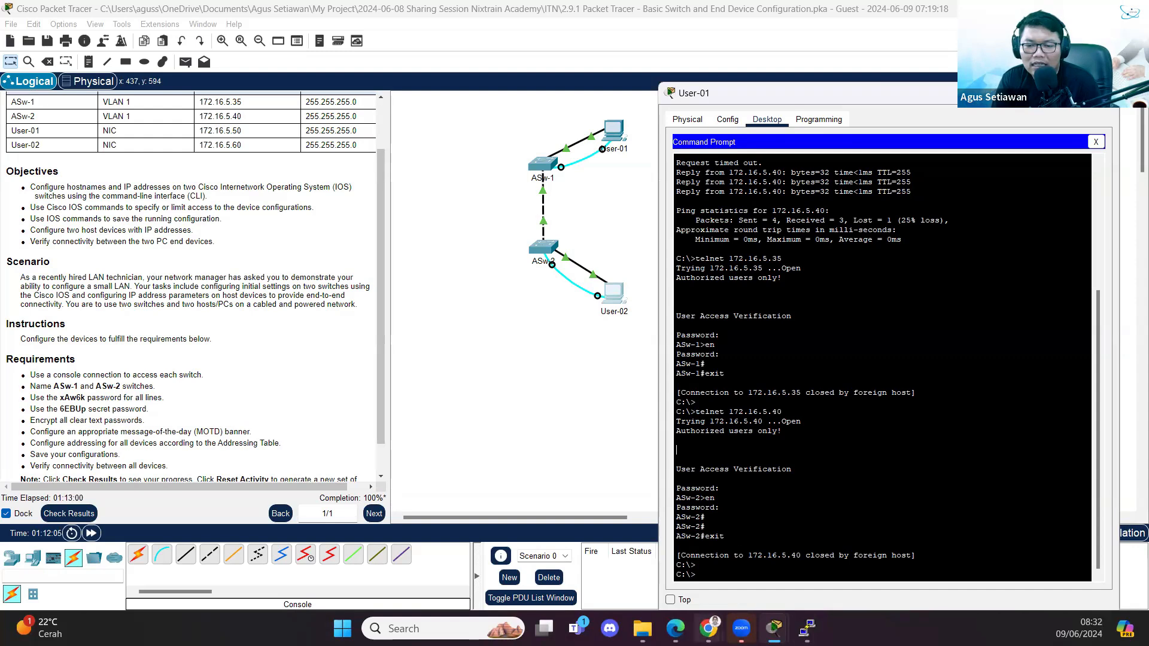
mouse_move(708, 628)
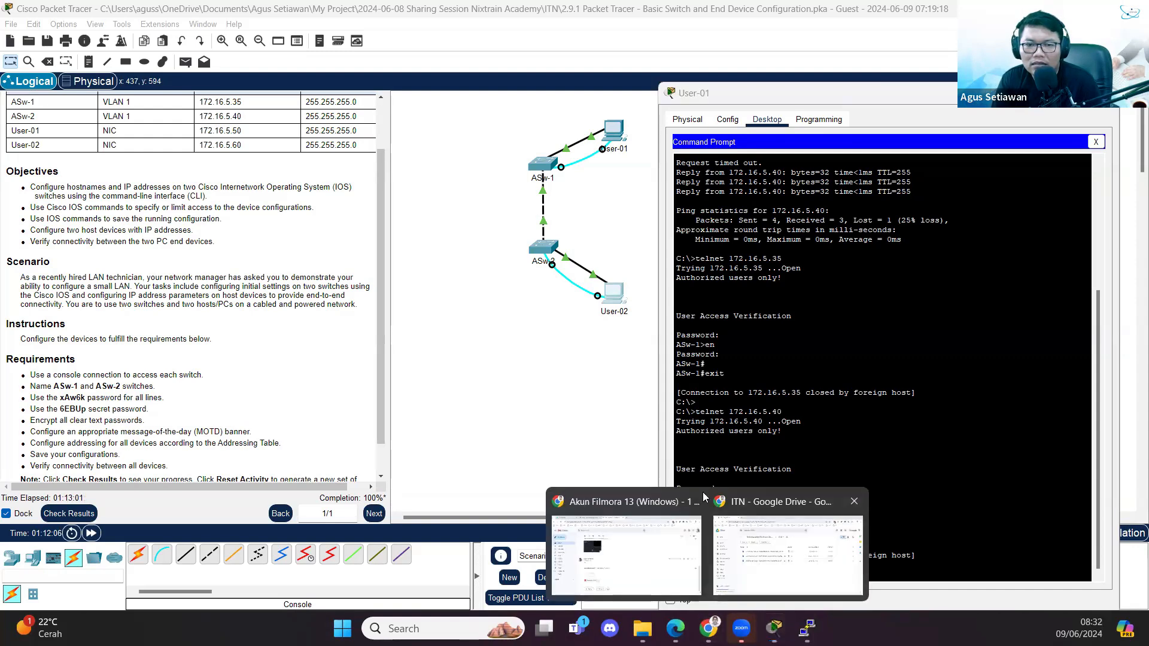
- Search Google for cisco 2950 in a new tab and show image results
click(800, 551)
click(219, 15)
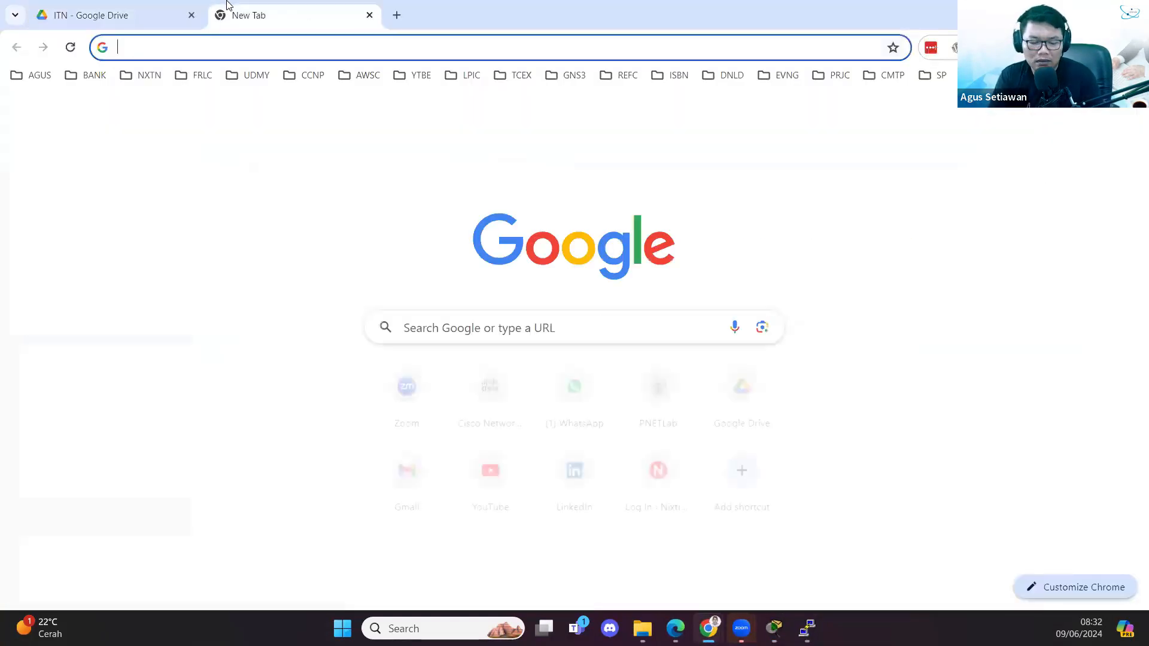
text(cisco 2950)
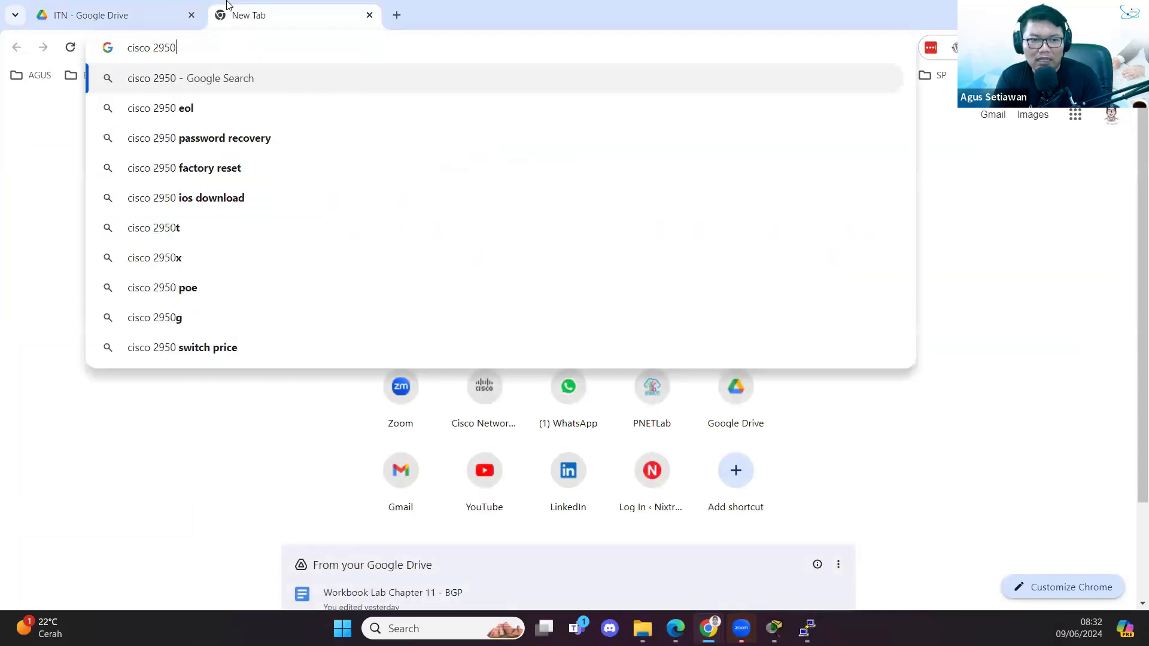
key(Return)
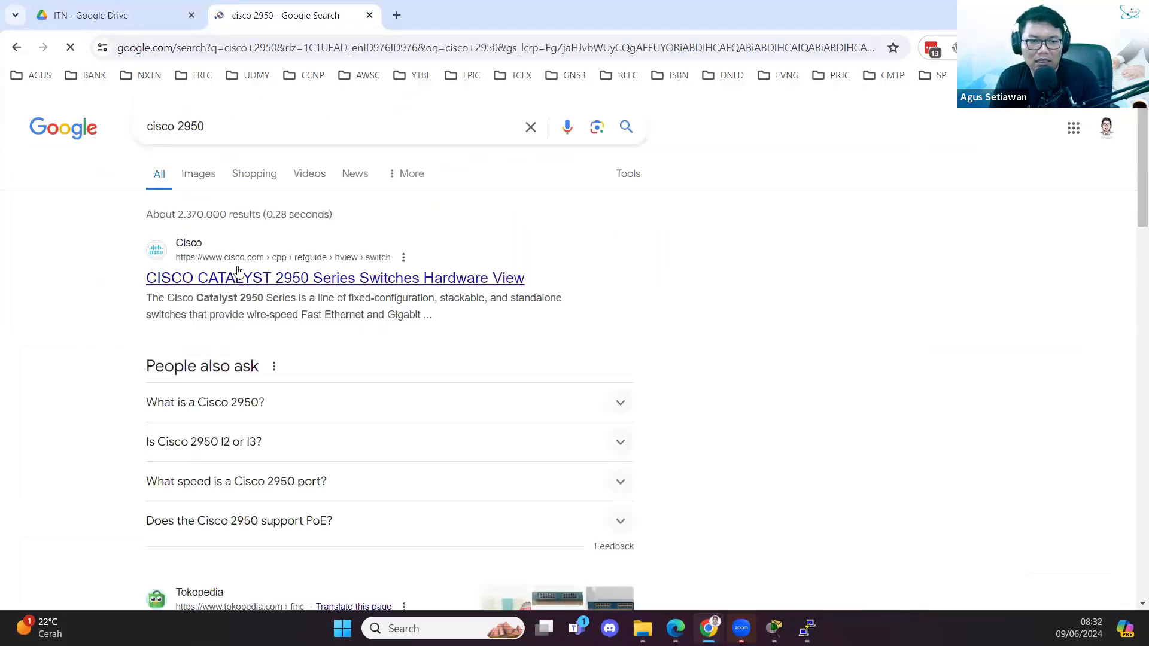
click(204, 186)
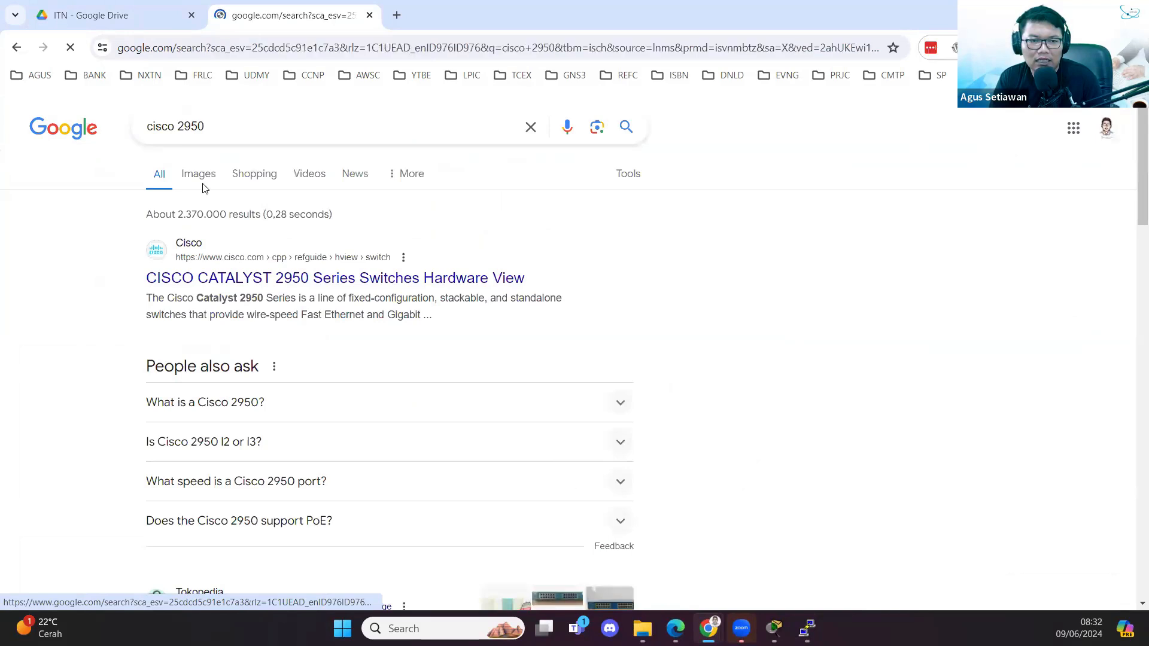
- Search cisco 1841 images in another tab, then return to Packet Tracer
click(396, 15)
text(cisco 1841)
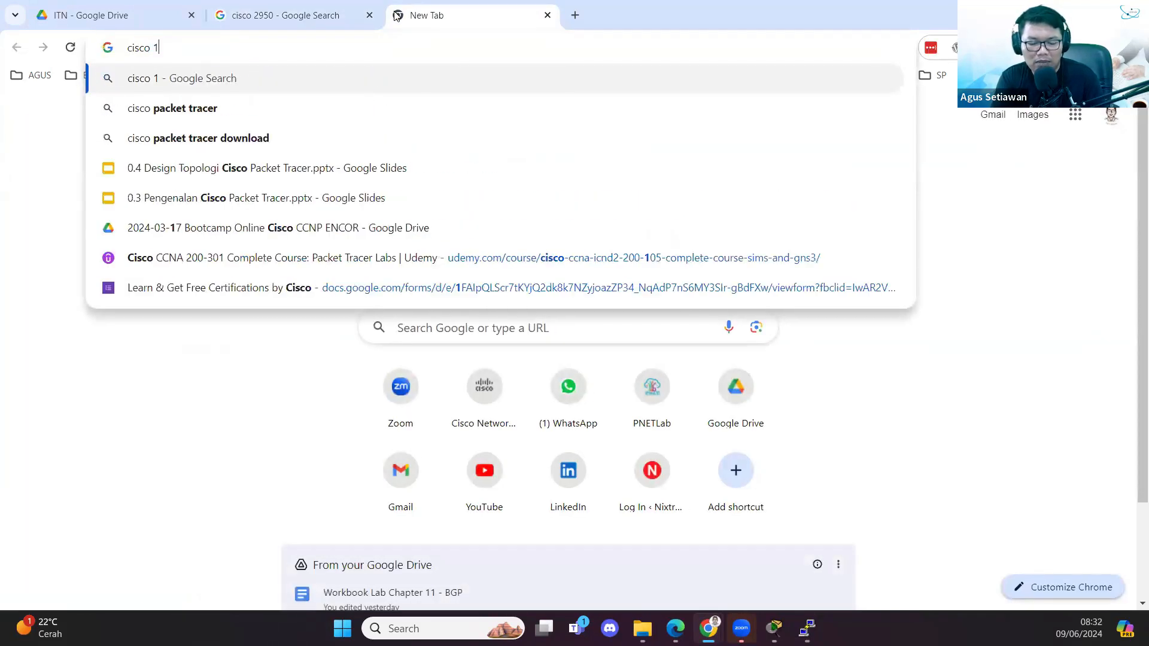
key(Return)
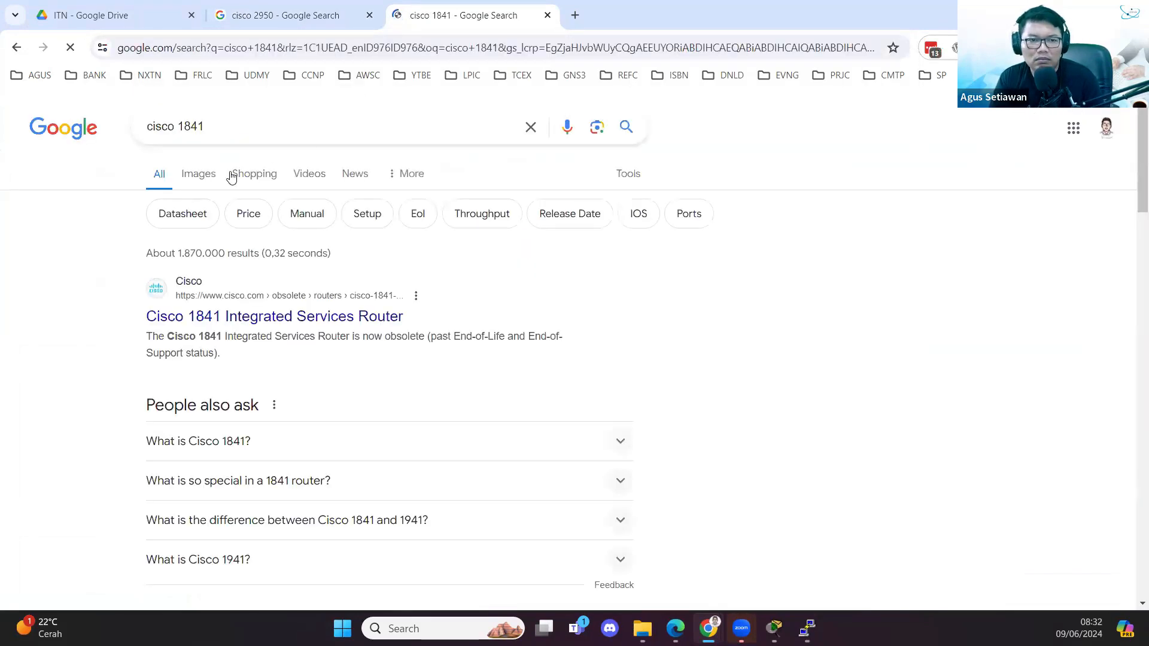
click(204, 175)
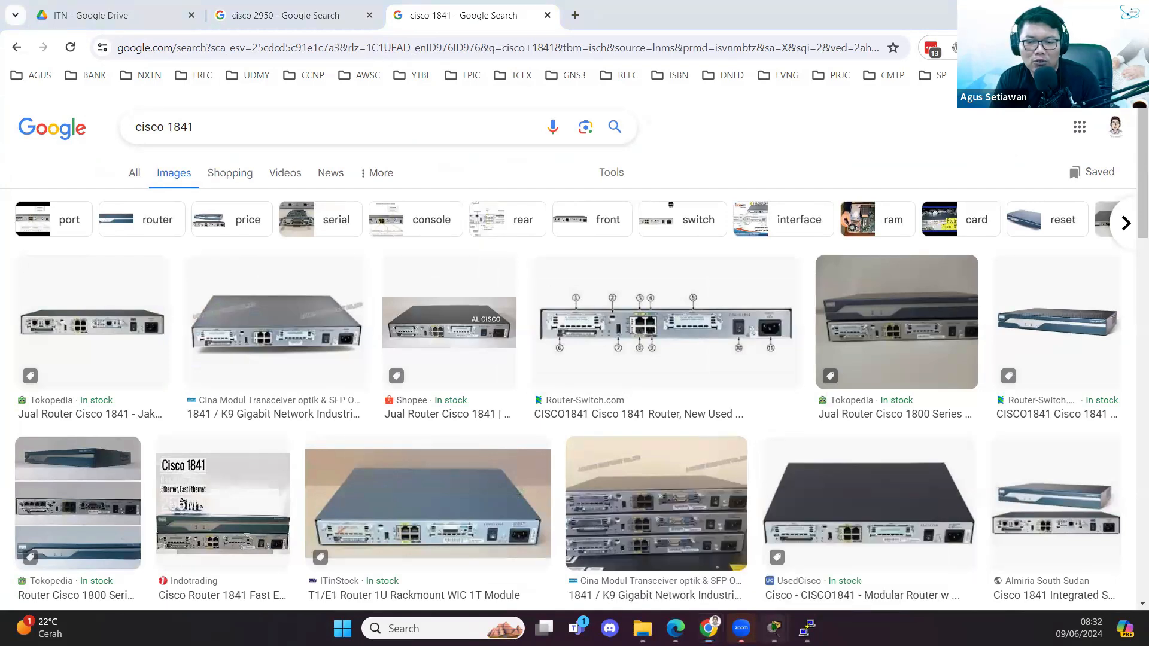
mouse_move(774, 627)
click(818, 576)
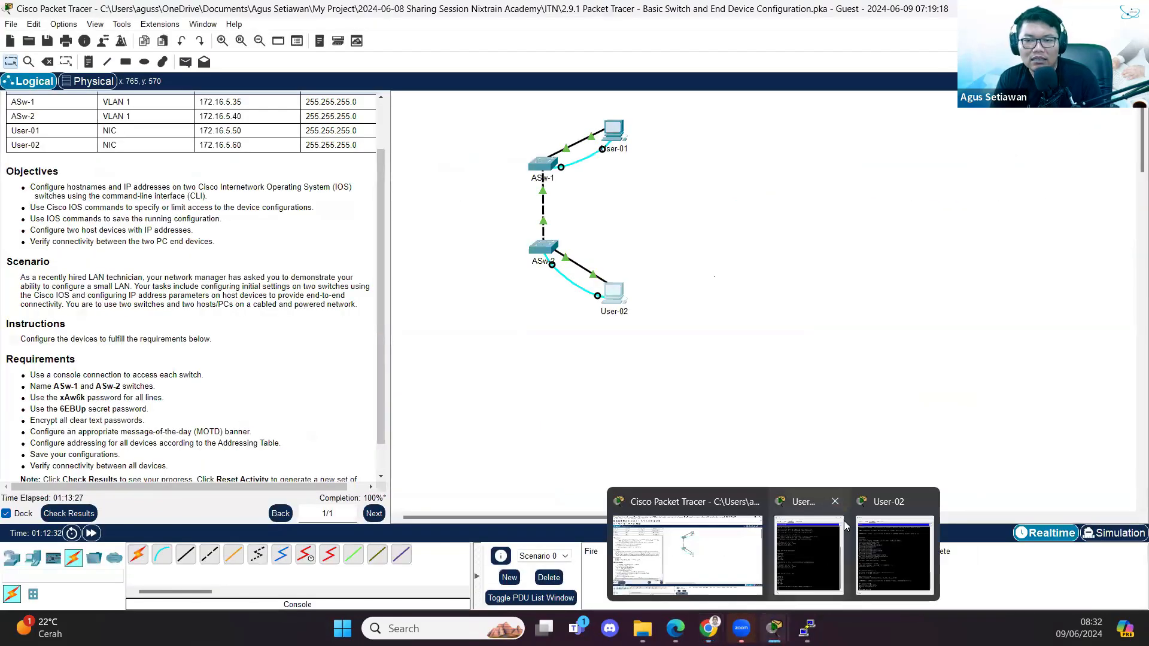
- Bring User-02's terminal with ASw-2's saved configuration log to the front
click(826, 585)
click(890, 581)
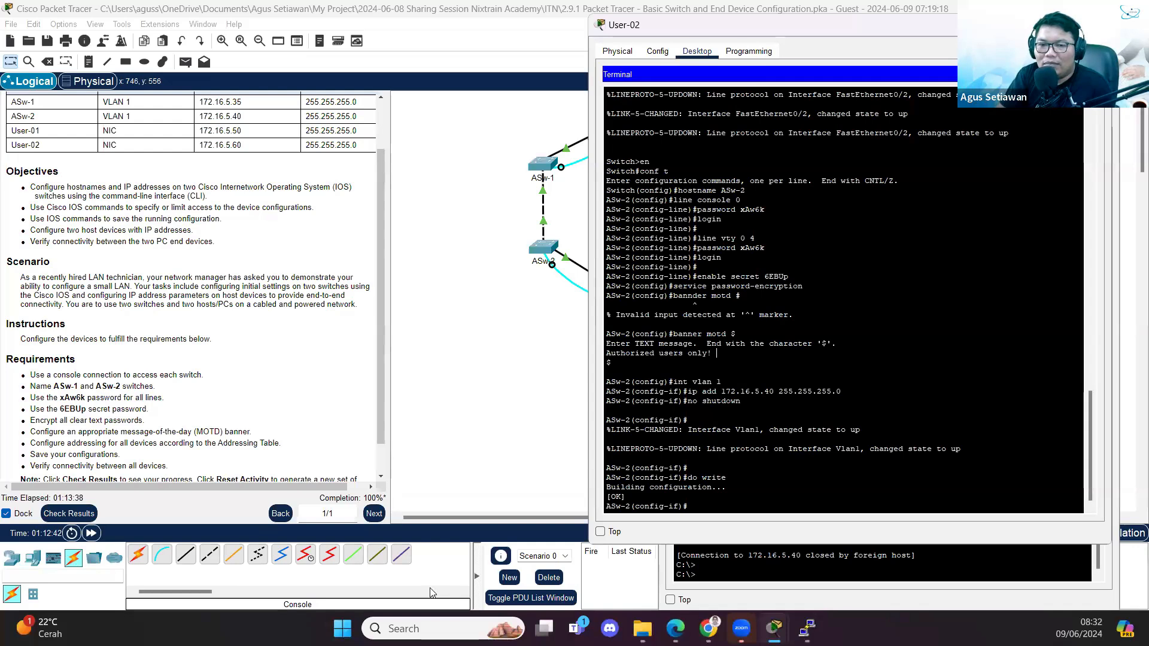
click(575, 292)
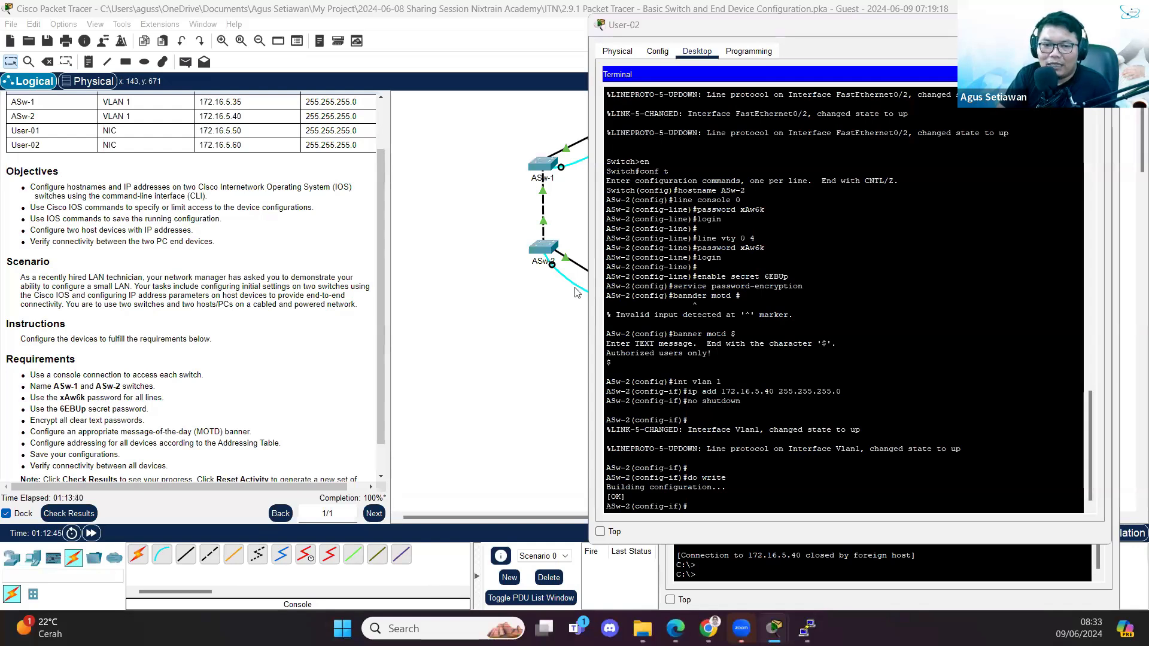